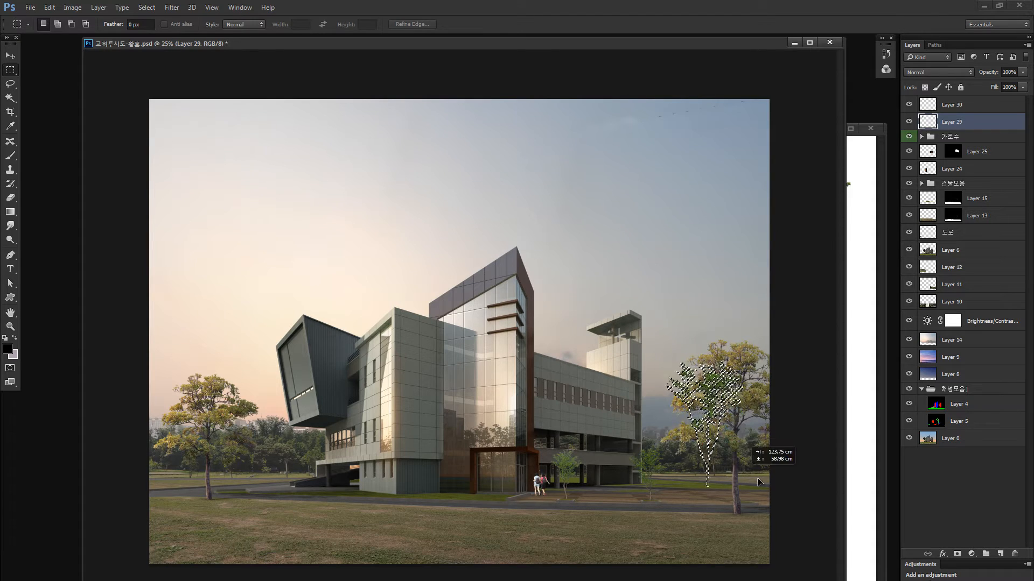
# Scale down the copied green tree in front of the large yellow street tree.
pyautogui.hotkey('ctrl', 't')
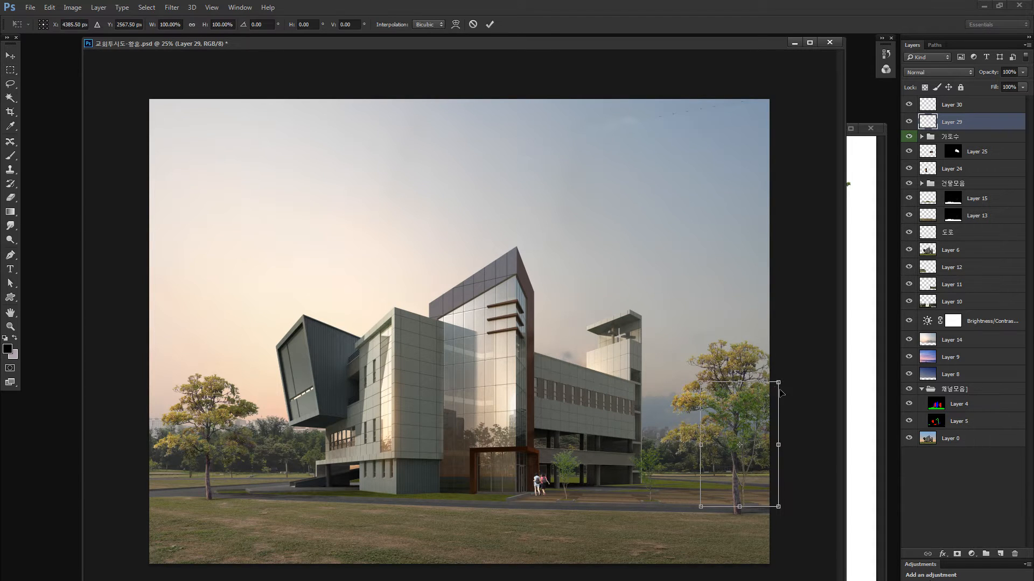
pyautogui.moveTo(779, 381); pyautogui.dragTo(767, 454)
pyautogui.press('Return')
pyautogui.press('z')
pyautogui.moveTo(507, 254); pyautogui.dragTo(526, 233)
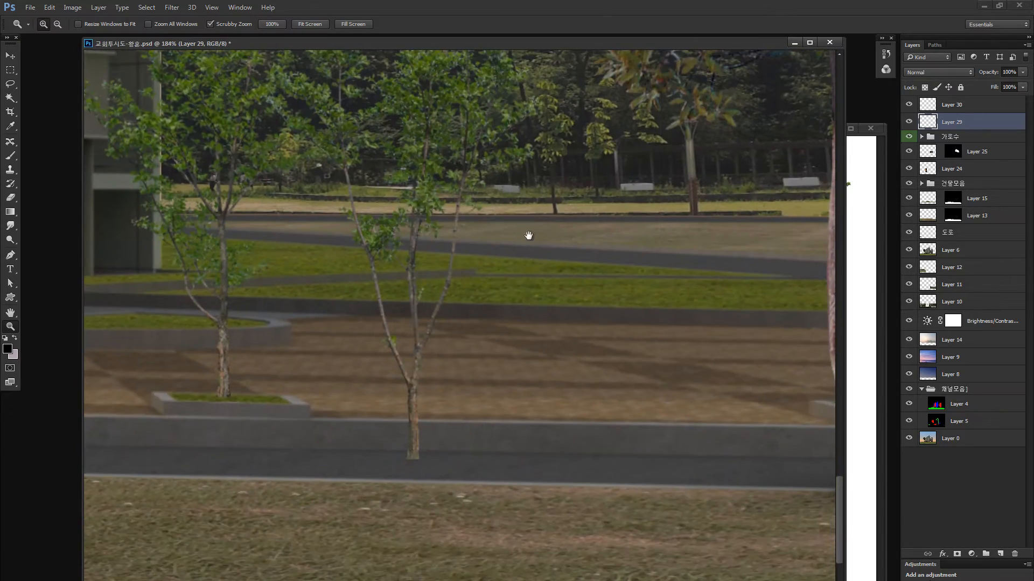
# Shrink the copied green tree slightly and move it beside the large yellow tree's trunk.
pyautogui.scroll(-4, 519, 267)
pyautogui.hotkey('ctrl', 't')
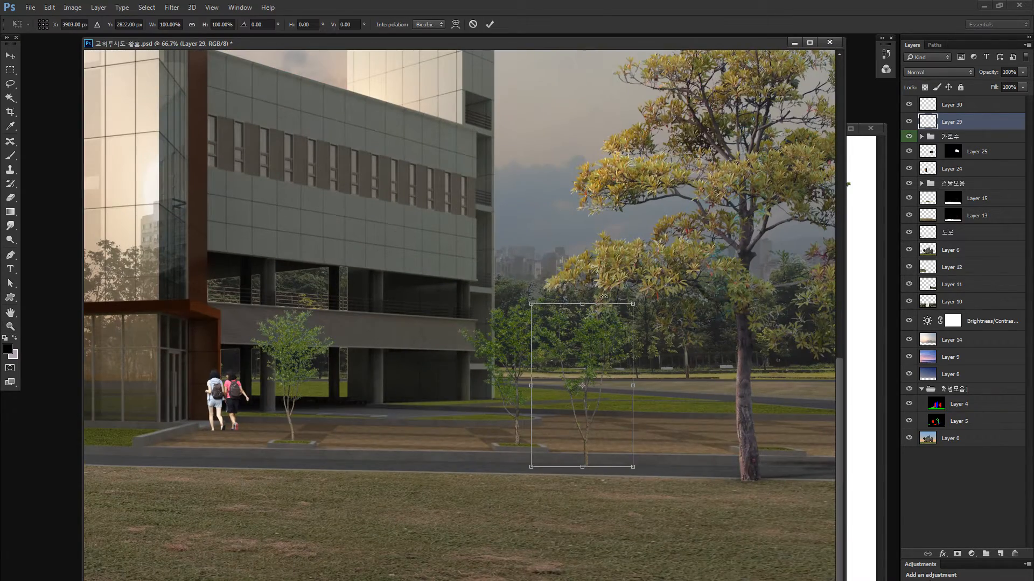
pyautogui.moveTo(629, 309); pyautogui.dragTo(625, 317)
pyautogui.moveTo(599, 370); pyautogui.dragTo(780, 367)
pyautogui.press('Return')
# Move Layer 29 below the 가로수 group and remove the small tree beside the yellow tree's trunk.
pyautogui.moveTo(929, 125); pyautogui.dragTo(929, 148)
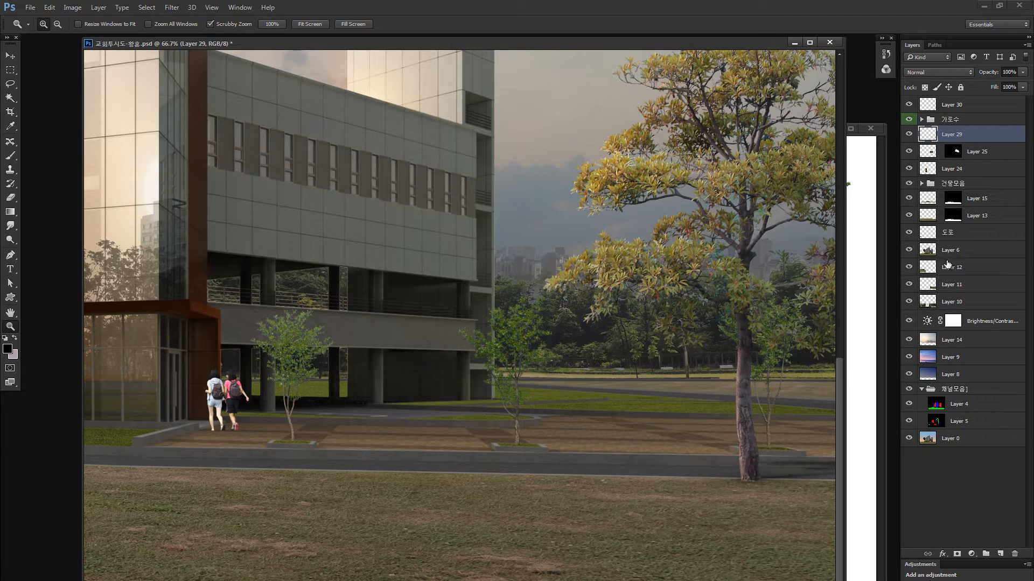
pyautogui.press('m')
pyautogui.moveTo(645, 206); pyautogui.dragTo(835, 462)
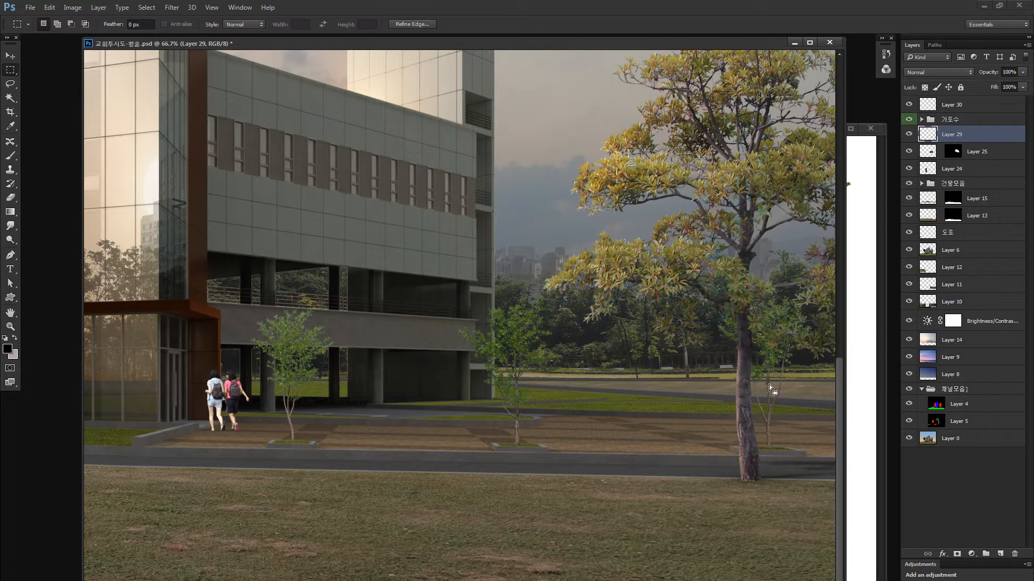
pyautogui.moveTo(779, 359); pyautogui.dragTo(773, 287)
pyautogui.hotkey('ctrl', 'd')
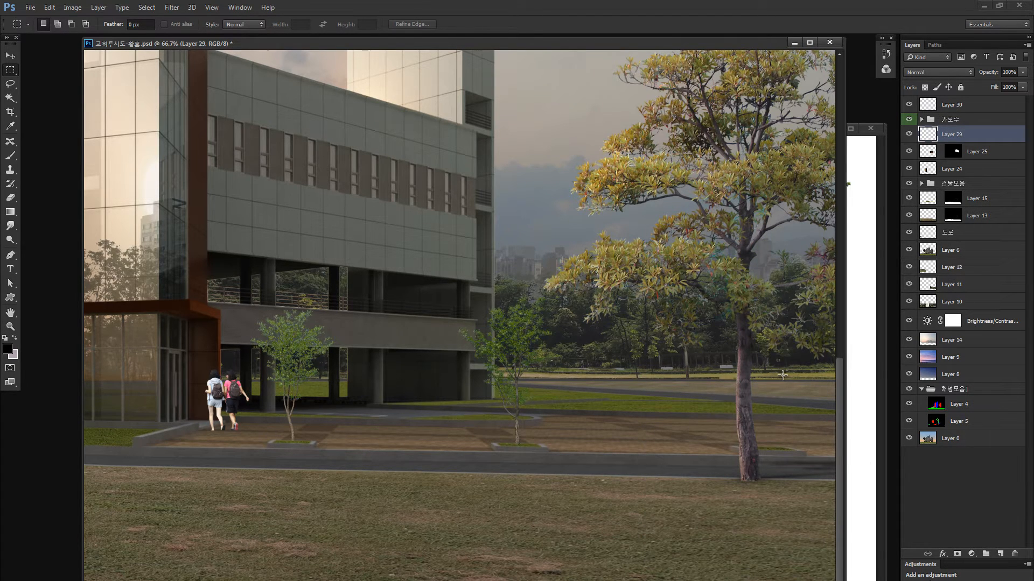
# Swap the positions of the two small green trees in the planters in front of the building.
pyautogui.scroll(-1, 788, 379)
pyautogui.press('v')
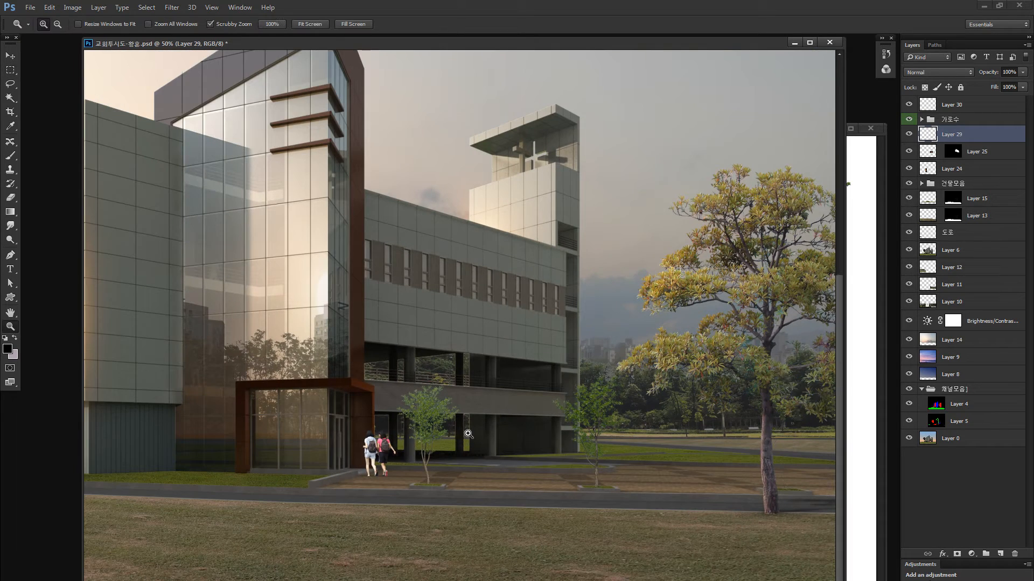
pyautogui.scroll(1, 451, 425)
pyautogui.press('m')
pyautogui.moveTo(356, 318); pyautogui.dragTo(501, 573)
pyautogui.moveTo(444, 469); pyautogui.dragTo(531, 238)
pyautogui.hotkey('ctrl', 'd')
pyautogui.moveTo(576, 263); pyautogui.dragTo(736, 580)
pyautogui.moveTo(687, 436); pyautogui.dragTo(467, 435)
pyautogui.moveTo(440, 98); pyautogui.dragTo(610, 295)
pyautogui.moveTo(545, 212); pyautogui.dragTo(677, 448)
pyautogui.hotkey('ctrl', 'd')
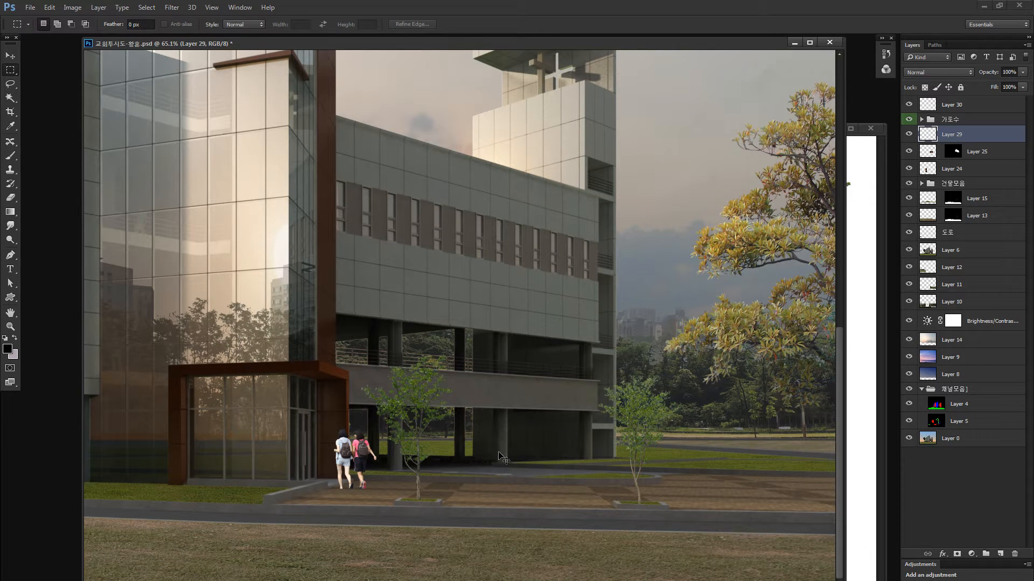
# Shift the hue of the small green trees toward yellow using Hue/Saturation.
pyautogui.hotkey('ctrl', 'u')
pyautogui.moveTo(710, 273); pyautogui.dragTo(709, 275)
pyautogui.click(817, 221)
# Darken the small trees with Brightness/Contrast, setting the brightness to -30.
pyautogui.hotkey('ctrl', 'shift', 'b')
pyautogui.moveTo(441, 476); pyautogui.dragTo(569, 191)
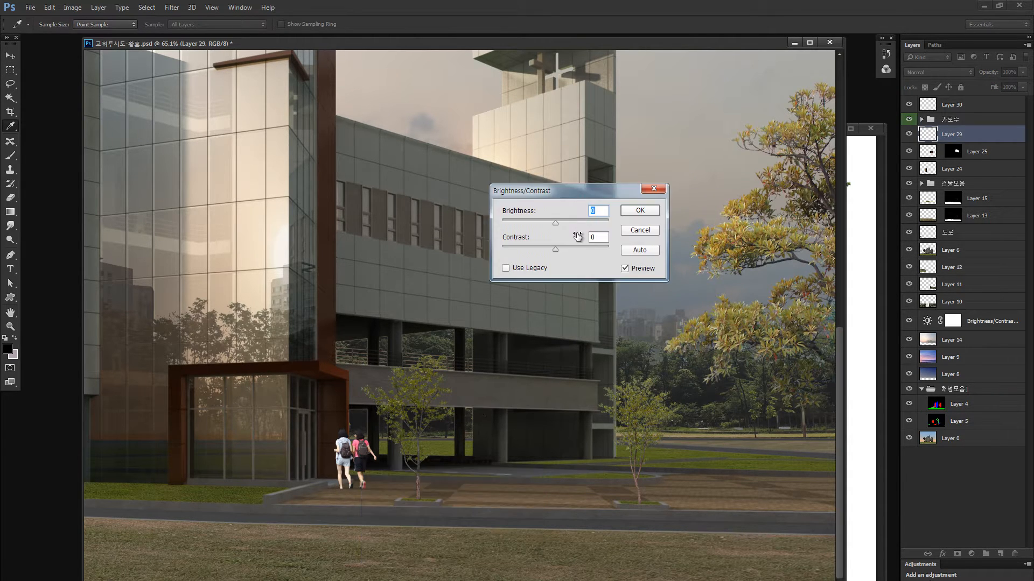
pyautogui.click(641, 211)
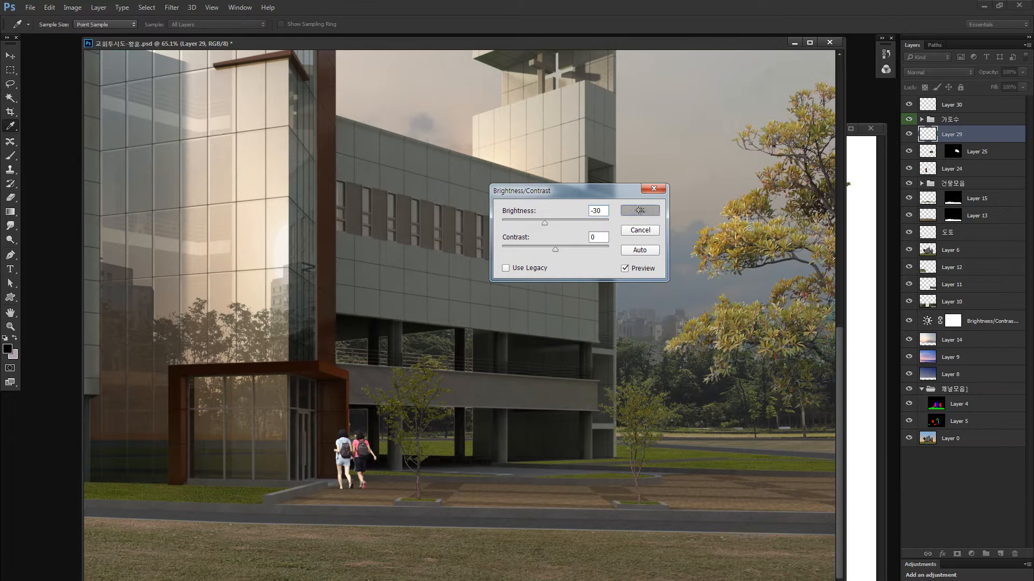
# Compare the full rendering with and without the last adjustment to the small trees.
pyautogui.press('m')
pyautogui.hotkey('ctrl', '-')
pyautogui.hotkey('ctrl', '-')
pyautogui.hotkey('ctrl', '-')
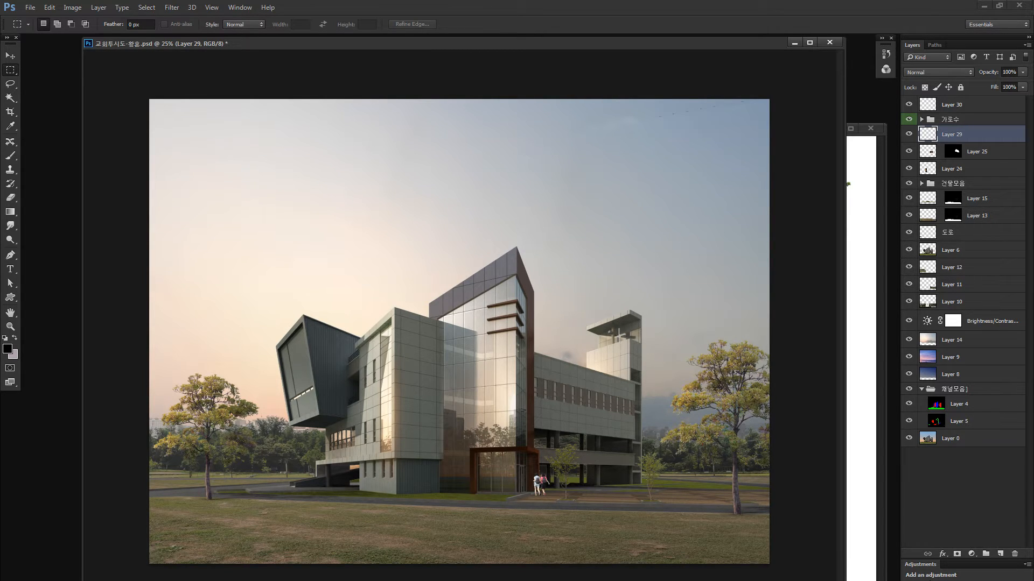
pyautogui.hotkey('ctrl', 'z')
pyautogui.hotkey('ctrl', 'z')
pyautogui.hotkey('ctrl', 'z')
pyautogui.press('z')
pyautogui.moveTo(589, 472); pyautogui.dragTo(689, 448)
pyautogui.moveTo(570, 551); pyautogui.dragTo(409, 381)
pyautogui.press('m')
pyautogui.moveTo(286, 175)
pyautogui.mouseDown()
pyautogui.moveTo(464, 487)
pyautogui.moveTo(464, 540)
pyautogui.mouseUp()
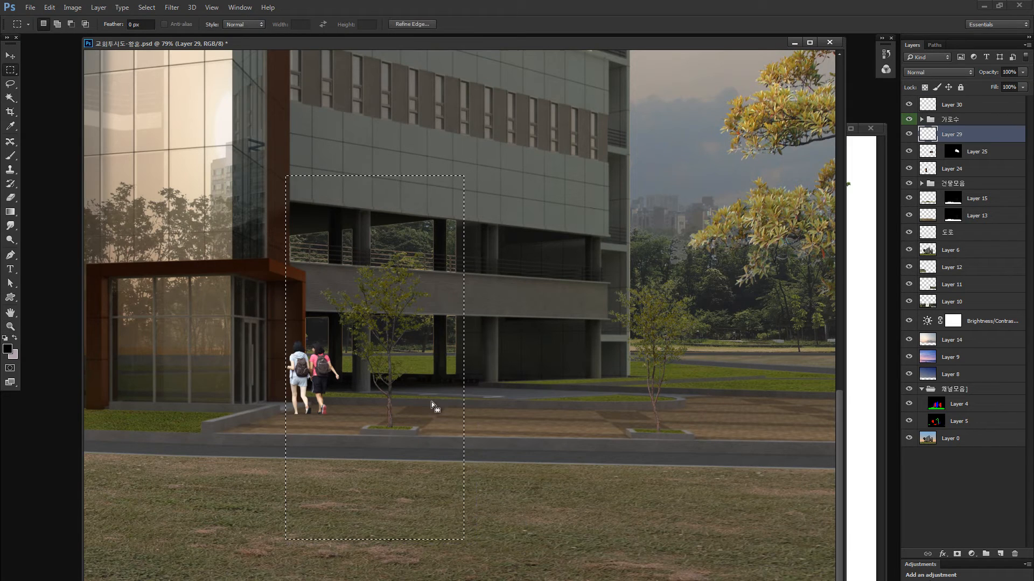
pyautogui.moveTo(437, 392); pyautogui.dragTo(439, 396)
pyautogui.hotkey('ctrl', 'z')
pyautogui.moveTo(226, 366); pyautogui.dragTo(313, 370)
pyautogui.moveTo(348, 421); pyautogui.dragTo(352, 417)
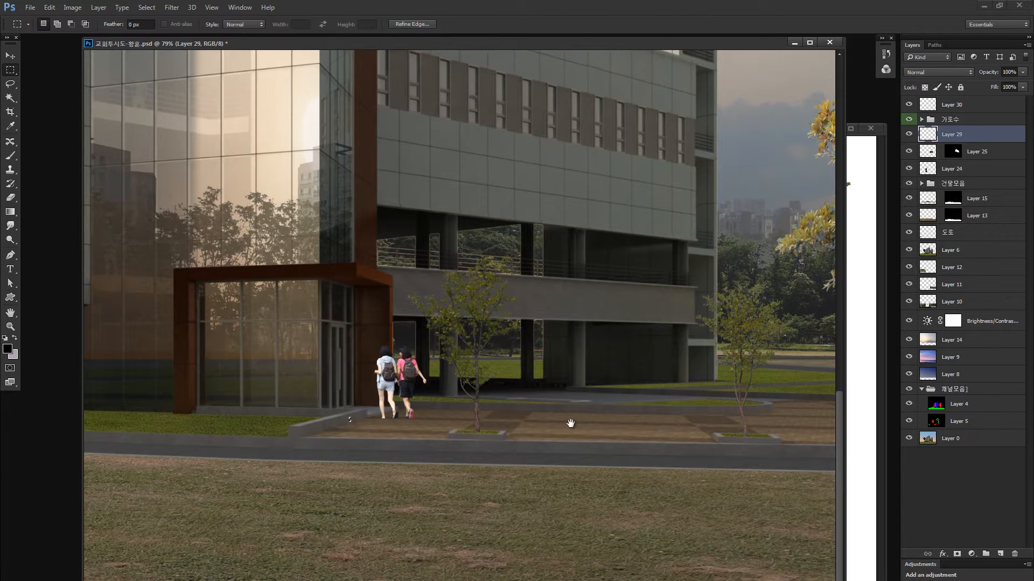
pyautogui.moveTo(566, 422); pyautogui.dragTo(463, 406)
pyautogui.moveTo(259, 151)
pyautogui.mouseDown()
pyautogui.moveTo(442, 493)
pyautogui.moveTo(443, 527)
pyautogui.mouseUp()
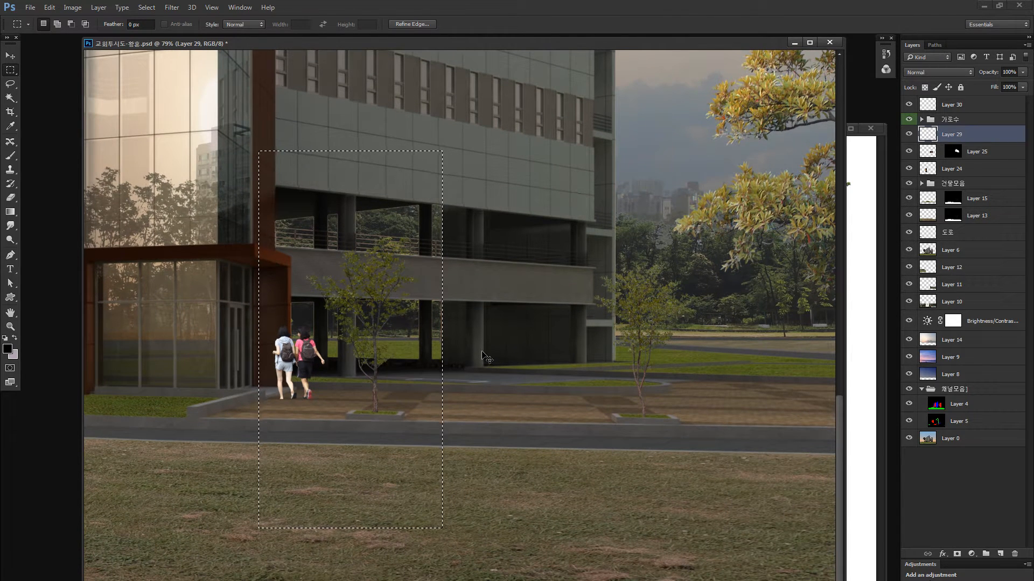
pyautogui.hotkey('ctrl', 'd')
# Duplicate the small-tree layer, place the copy beneath the original and set its opacity to 50%.
pyautogui.press('v')
pyautogui.hotkey('ctrl', 'j')
pyautogui.hotkey('ctrl', '[')
pyautogui.press('5')
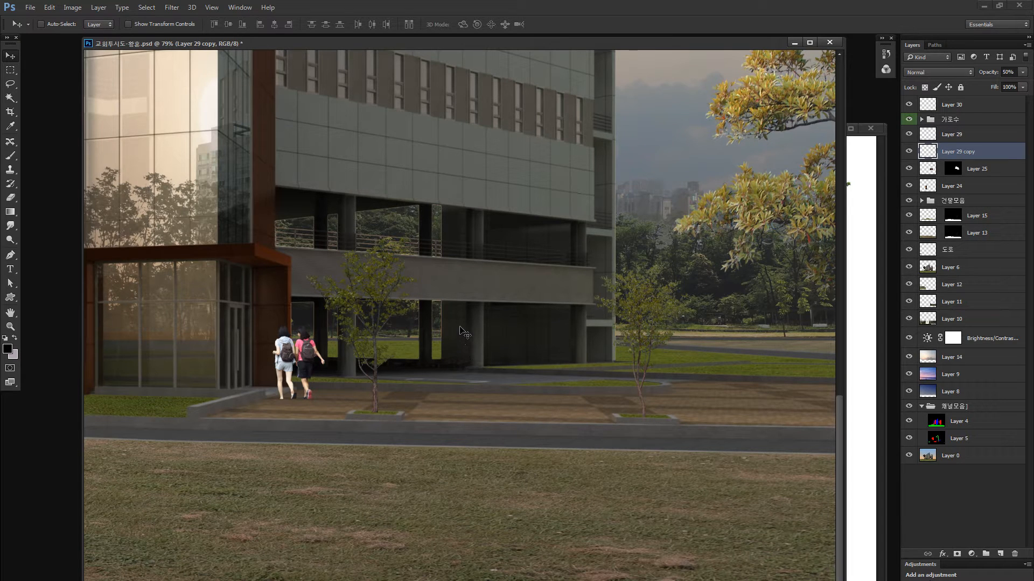
# Flatten and skew the duplicate of the tree nearest the entrance into a ground shadow starting at its trunk base.
pyautogui.press('m')
pyautogui.moveTo(259, 152); pyautogui.dragTo(442, 533)
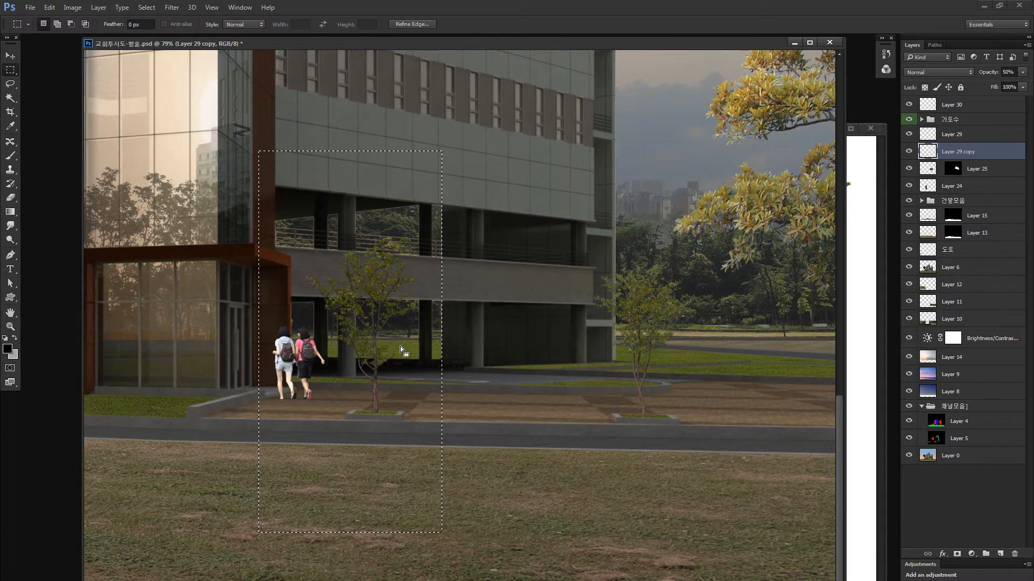
pyautogui.hotkey('ctrl', 't')
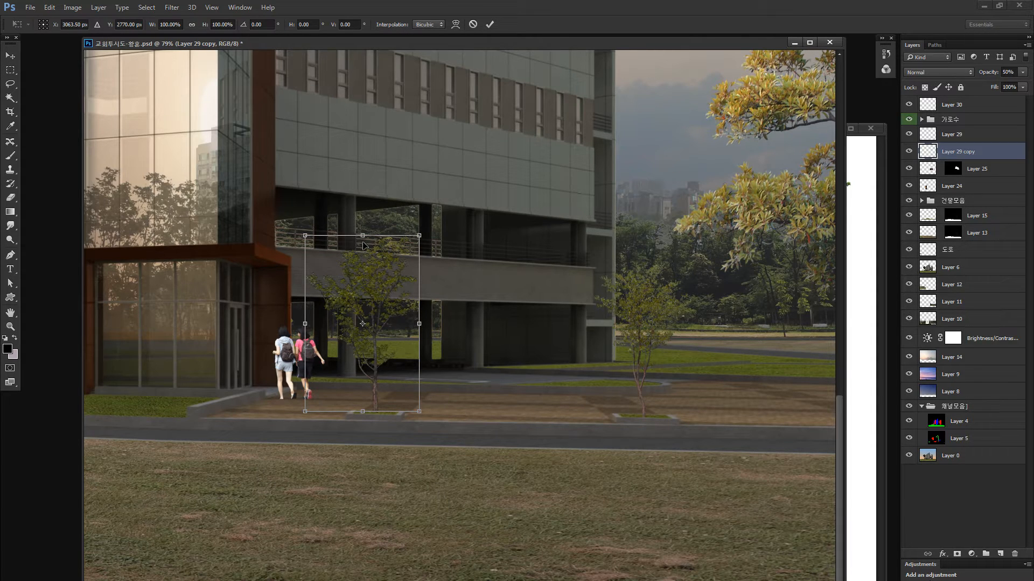
pyautogui.moveTo(364, 237); pyautogui.dragTo(512, 400)
pyautogui.press('Return')
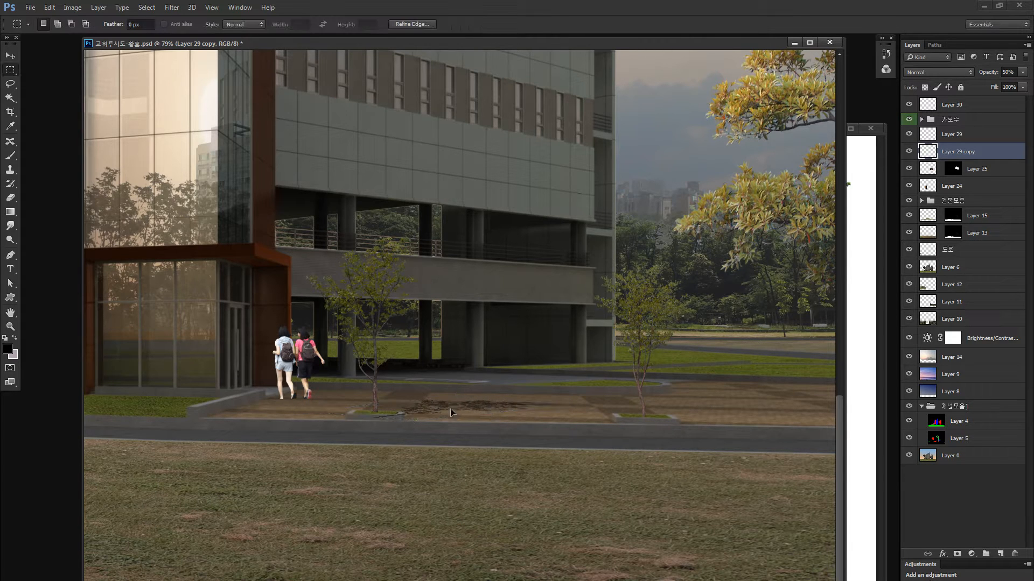
pyautogui.moveTo(434, 407); pyautogui.dragTo(437, 401)
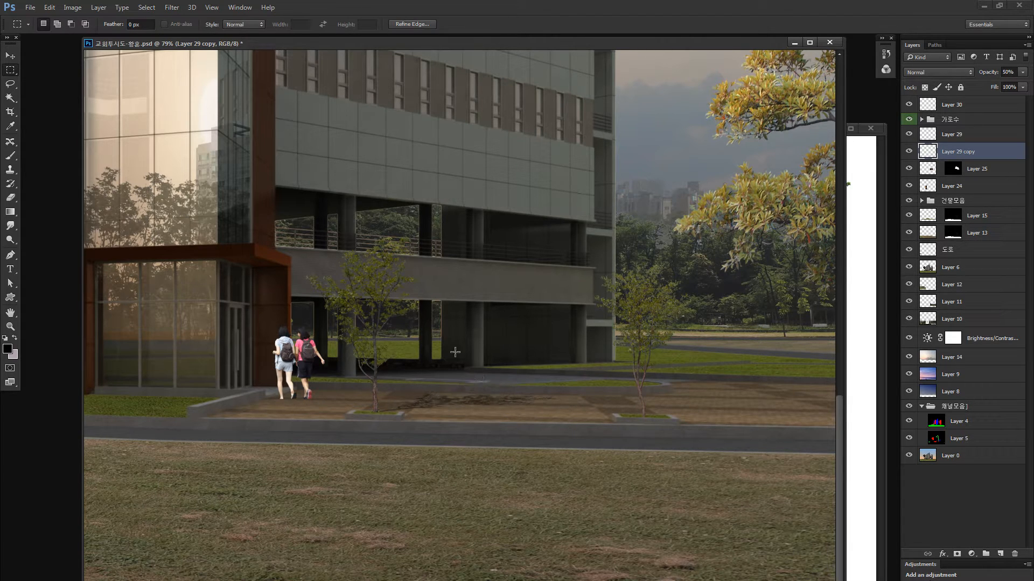
pyautogui.hotkey('ctrl', 'd')
# Soften the tree-shadow layer with a slight Gaussian Blur.
pyautogui.click(172, 11)
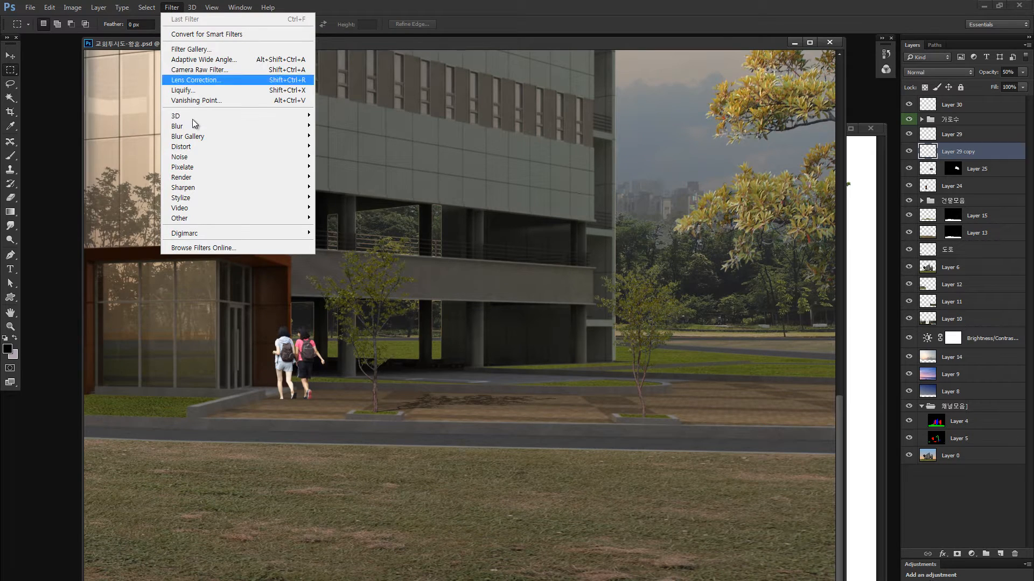
pyautogui.moveTo(183, 126)
pyautogui.click(336, 167)
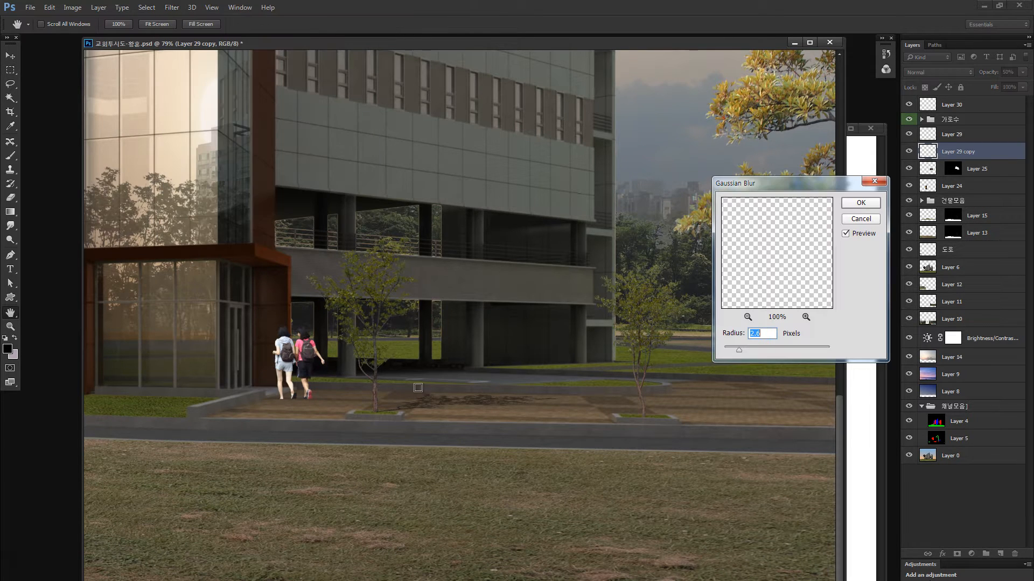
pyautogui.click(443, 407)
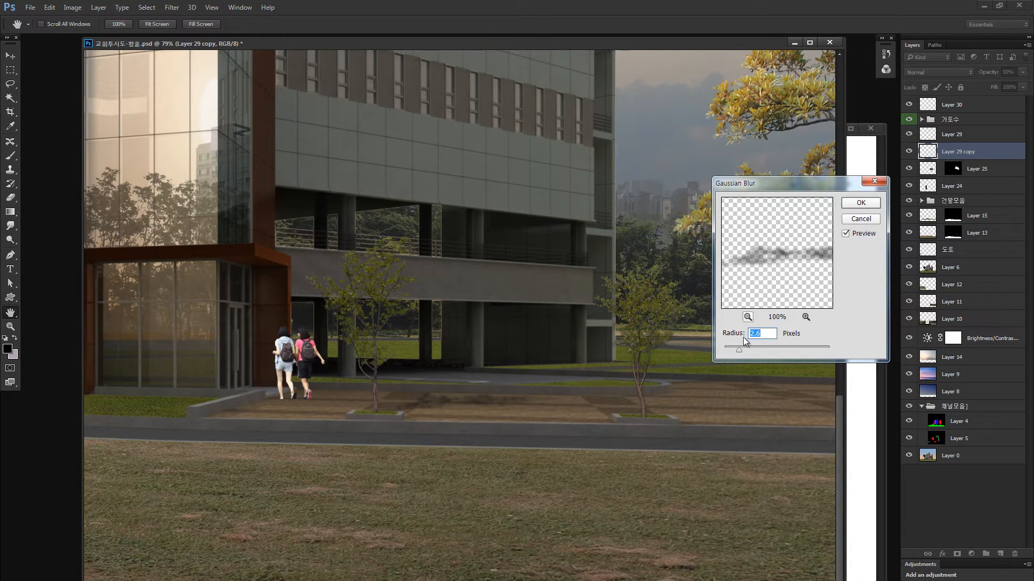
pyautogui.moveTo(739, 350); pyautogui.dragTo(737, 350)
pyautogui.click(860, 203)
pyautogui.press('e')
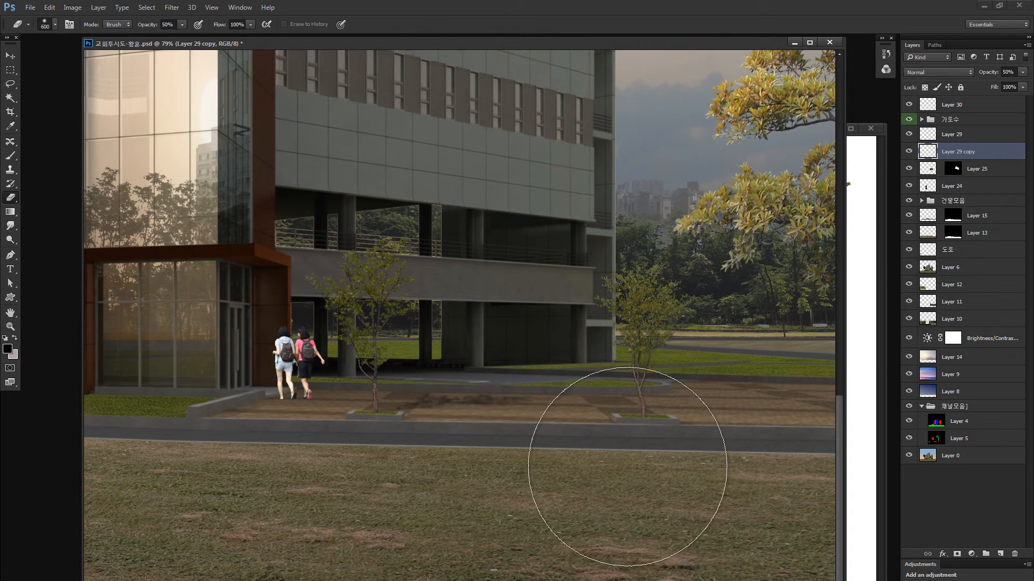
# Flatten the second small tree's duplicate to about 11% height, skew it about -82° horizontally, and align the shadow with its trunk.
pyautogui.press('m')
pyautogui.moveTo(548, 178); pyautogui.dragTo(734, 512)
pyautogui.moveTo(675, 379); pyautogui.dragTo(675, 372)
pyautogui.hotkey('ctrl', 'd')
pyautogui.hotkey('ctrl', 't')
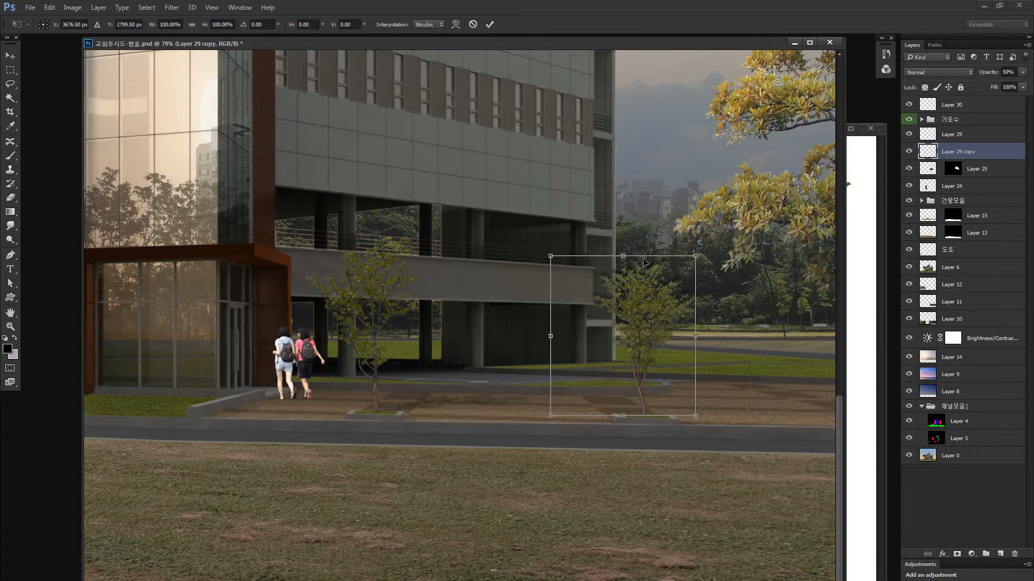
pyautogui.moveTo(623, 253); pyautogui.dragTo(753, 399)
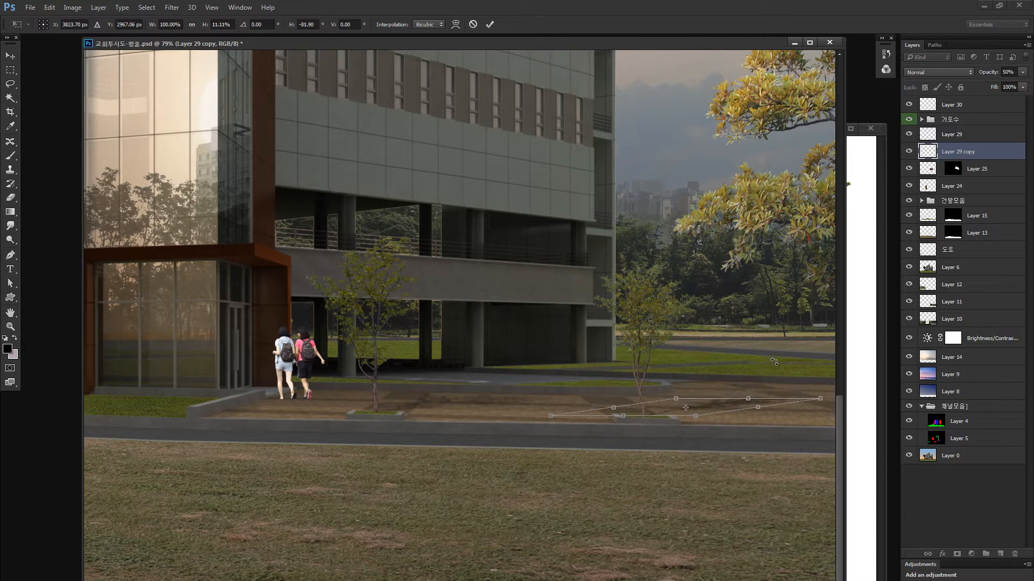
pyautogui.moveTo(771, 364); pyautogui.dragTo(775, 372)
pyautogui.press('Return')
pyautogui.moveTo(711, 406); pyautogui.dragTo(715, 406)
pyautogui.press('e')
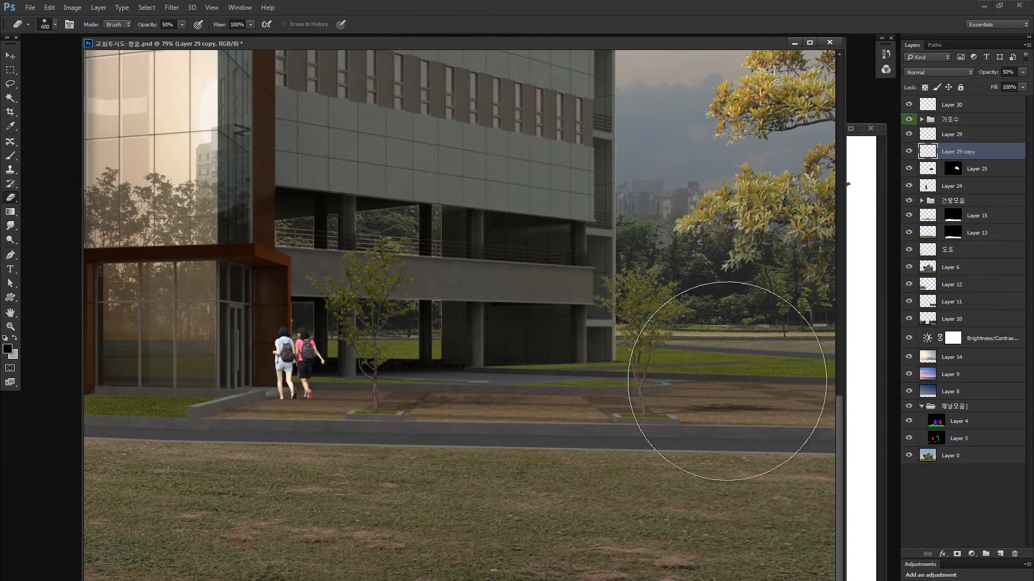
# Select Layer 27, the large street tree's shadow on the road, and shift its midtone color balance toward red.
pyautogui.press('z')
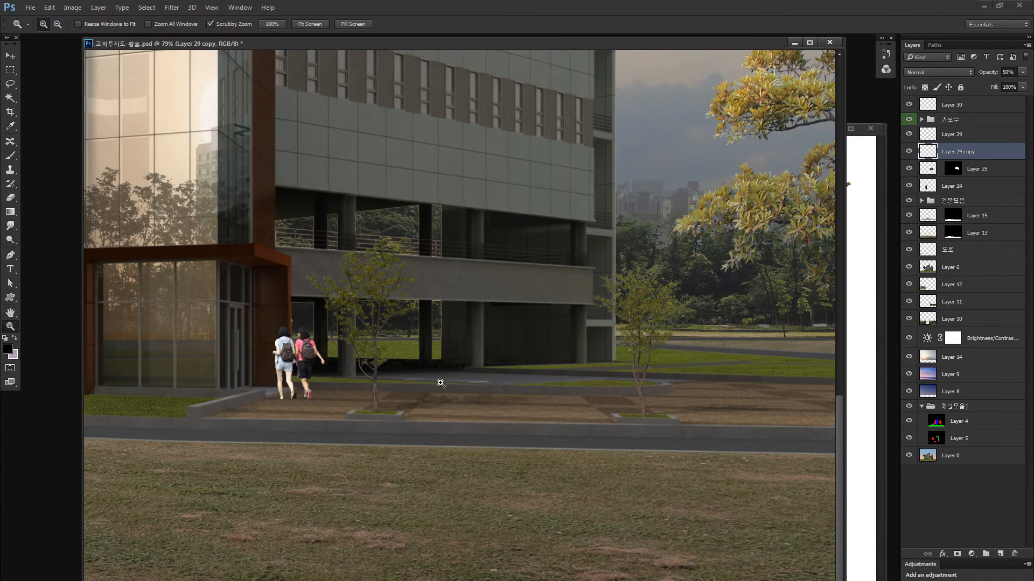
pyautogui.moveTo(425, 398); pyautogui.dragTo(490, 490)
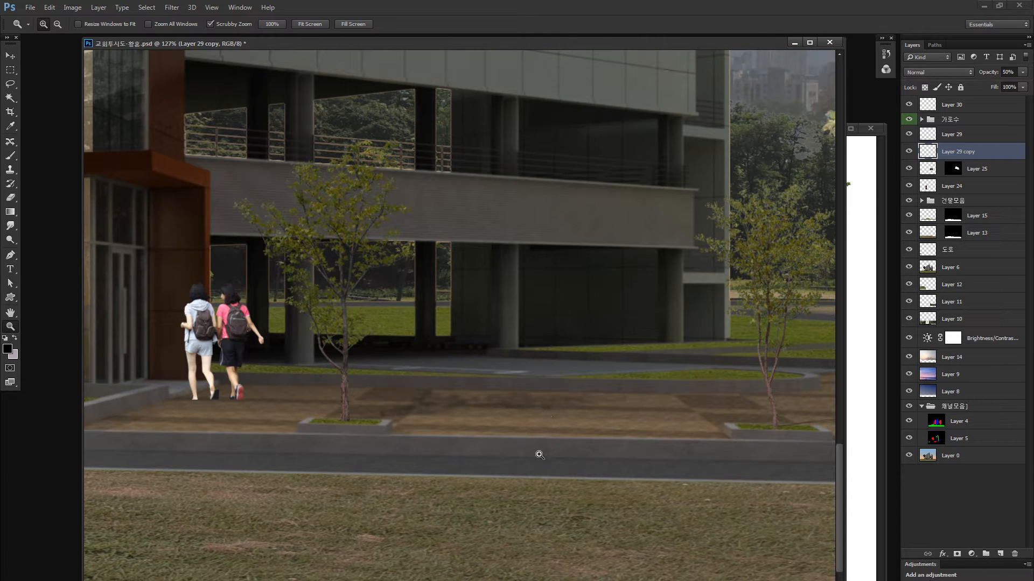
pyautogui.hotkey('ctrl', '0')
pyautogui.hotkey('ctrl', '-')
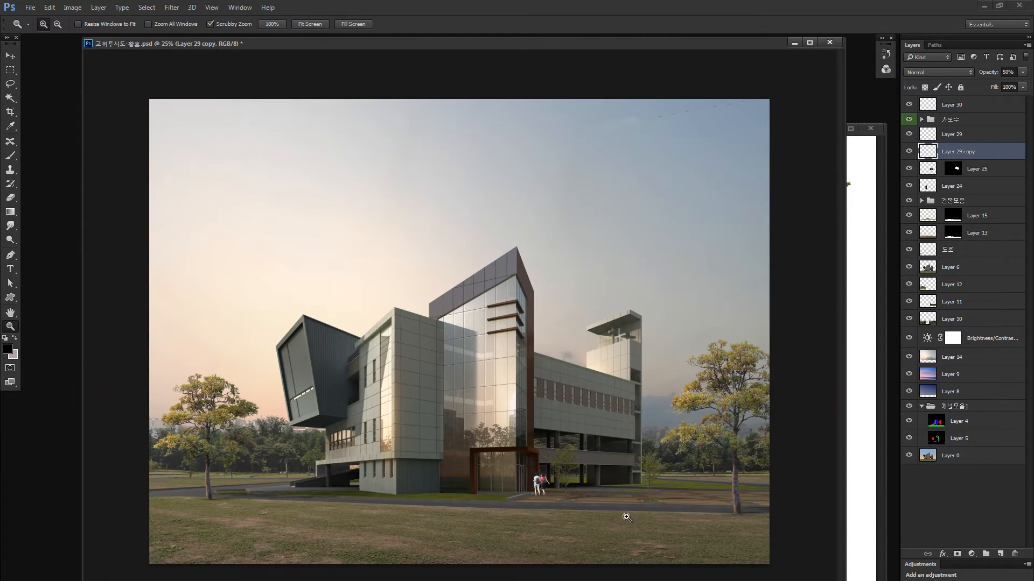
pyautogui.moveTo(259, 494); pyautogui.dragTo(300, 485)
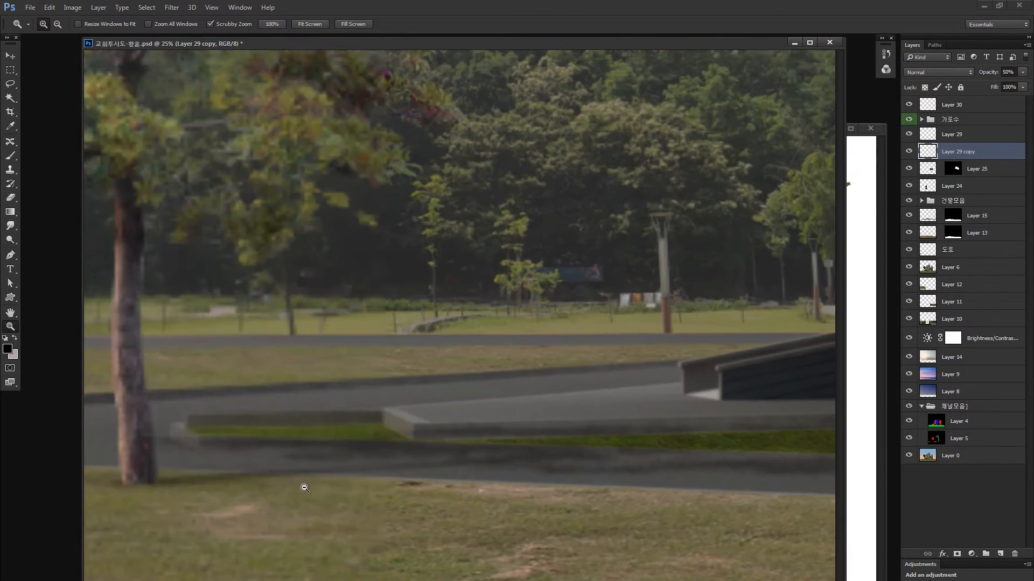
pyautogui.press('v')
pyautogui.moveTo(552, 439); pyautogui.dragTo(572, 469)
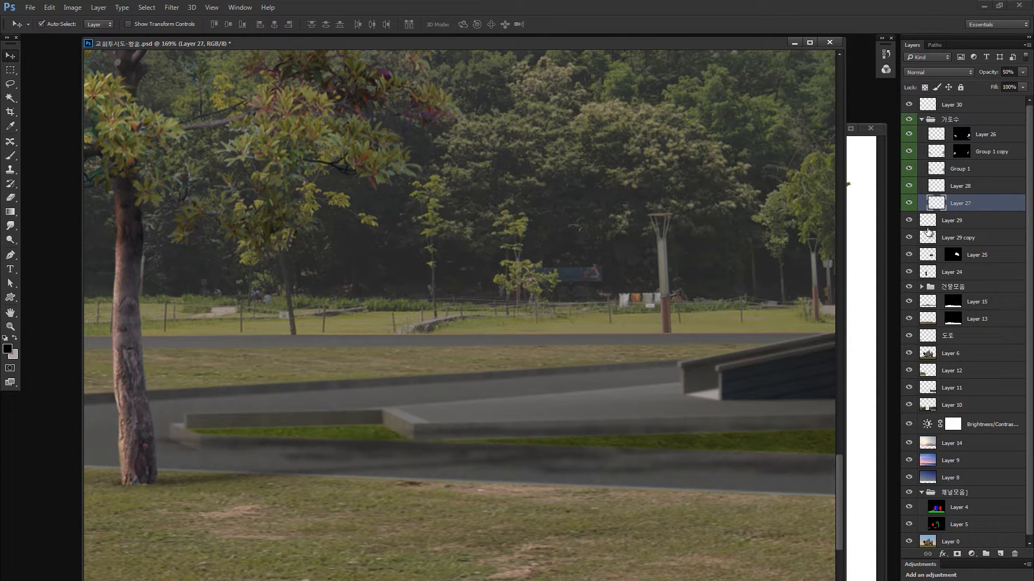
pyautogui.hotkey('ctrl', 'b')
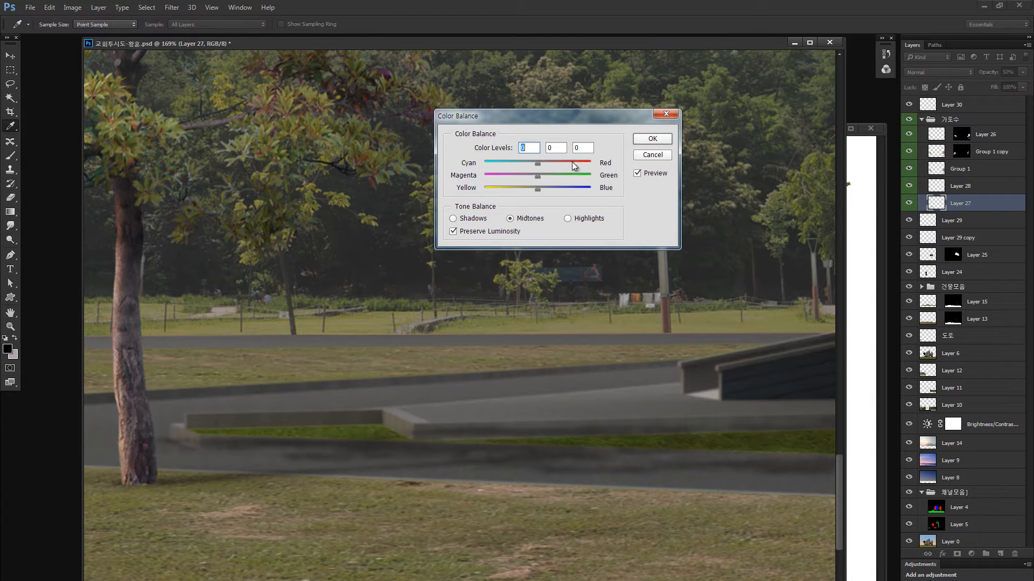
pyautogui.moveTo(574, 163)
pyautogui.mouseDown()
pyautogui.moveTo(584, 164)
pyautogui.moveTo(555, 161)
pyautogui.moveTo(592, 168)
pyautogui.mouseUp()
pyautogui.press('Return')
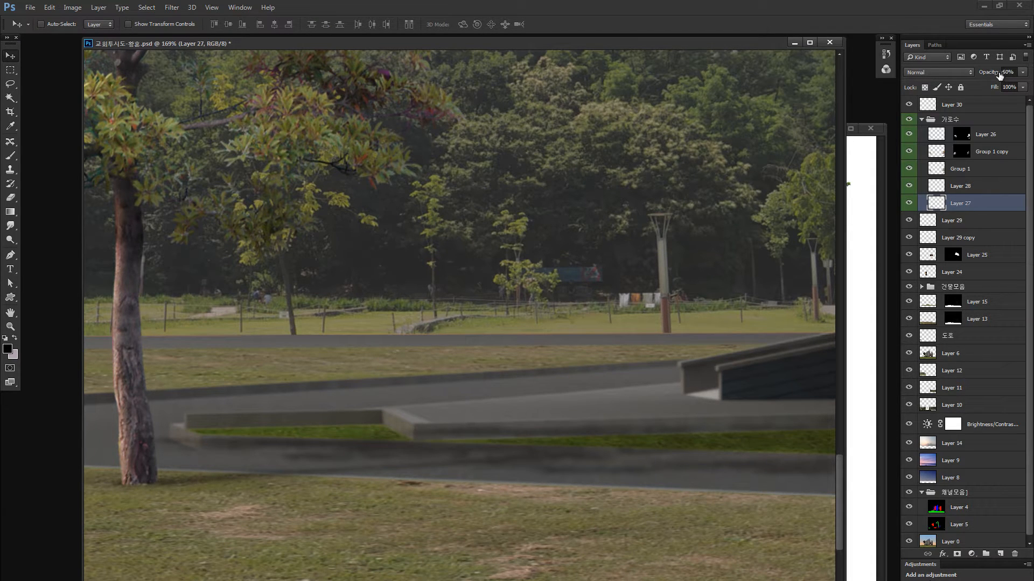
# Try the street tree's shadow layer at 100% opacity, and return it to 50%.
pyautogui.moveTo(987, 74); pyautogui.dragTo(1032, 73)
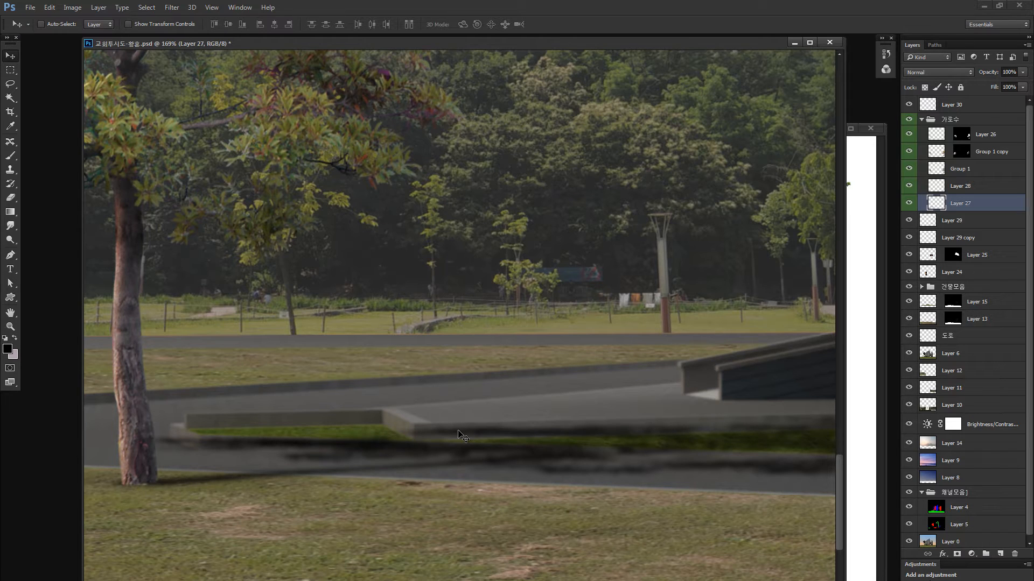
pyautogui.press('5')
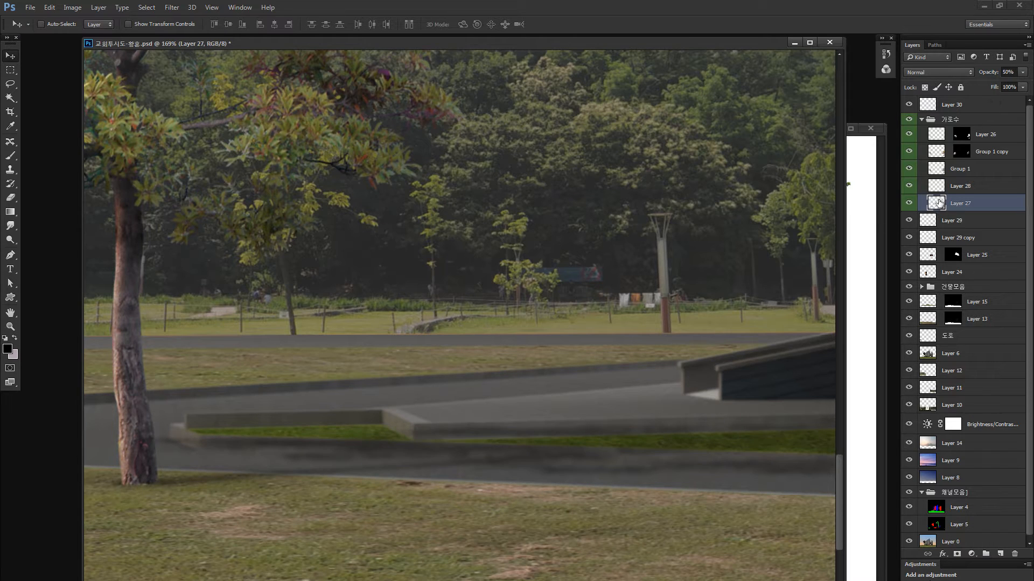
# Slightly raise the lightness of the street tree's road shadow on Layer 27 with Hue/Saturation.
pyautogui.press('i')
pyautogui.hotkey('ctrl', 'u')
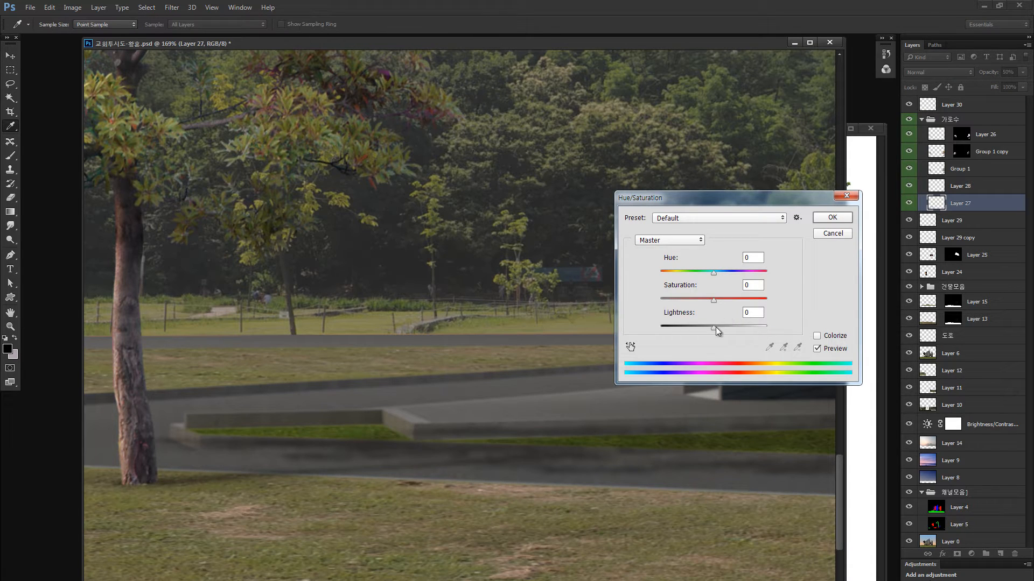
pyautogui.moveTo(716, 327); pyautogui.dragTo(719, 328)
pyautogui.press('Return')
pyautogui.press('v')
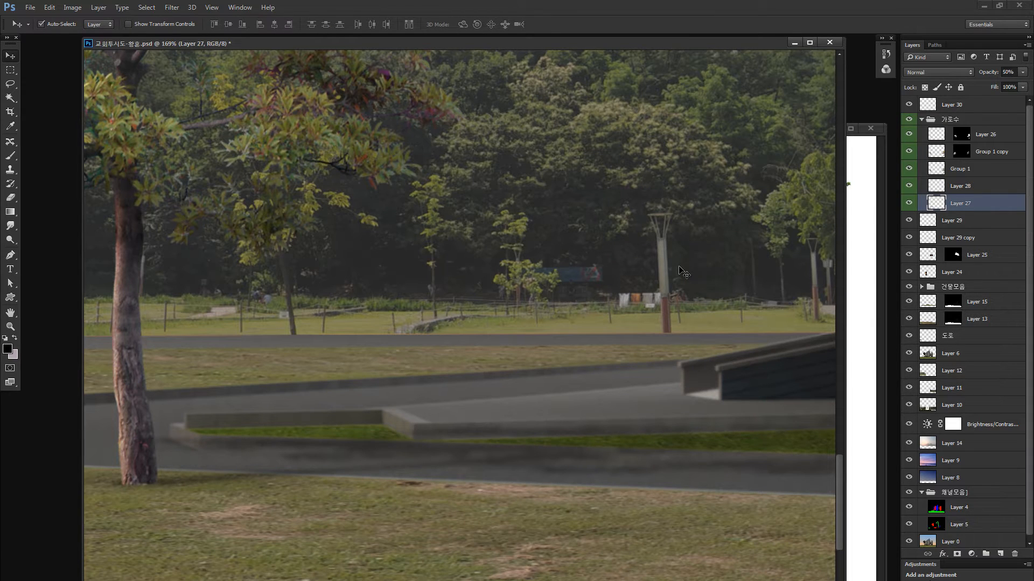
# Shift the street tree shadow's midtones to about +25 toward red and -13 toward yellow with Color Balance.
pyautogui.press('i')
pyautogui.hotkey('ctrl', 'b')
pyautogui.moveTo(564, 164); pyautogui.dragTo(605, 167)
pyautogui.moveTo(495, 186); pyautogui.dragTo(532, 186)
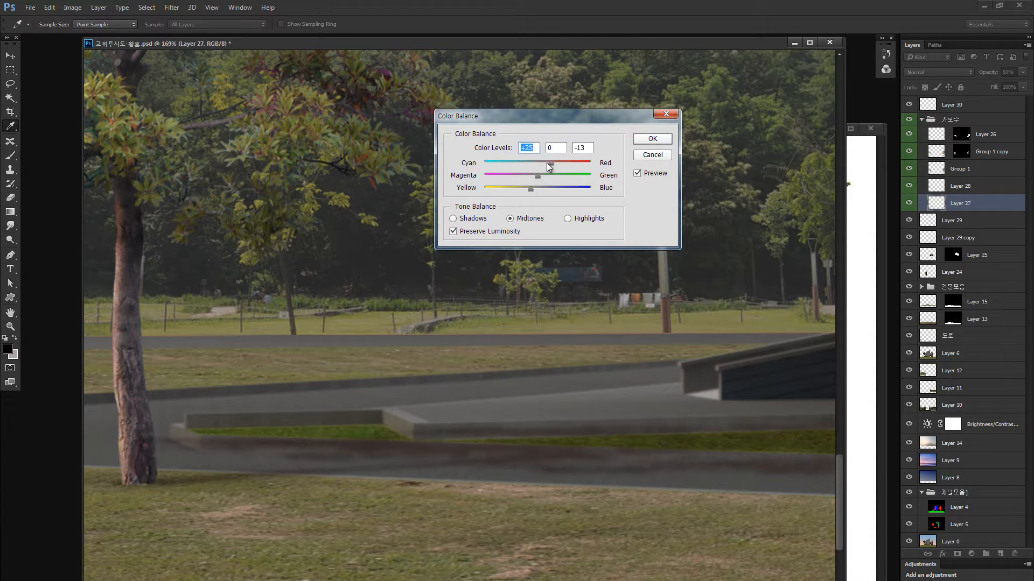
pyautogui.click(638, 140)
# Examine how the street tree's shadow blends with the road and grass, up close and in the full composition.
pyautogui.hotkey('ctrl', '0')
pyautogui.hotkey('ctrl', '-')
pyautogui.press('z')
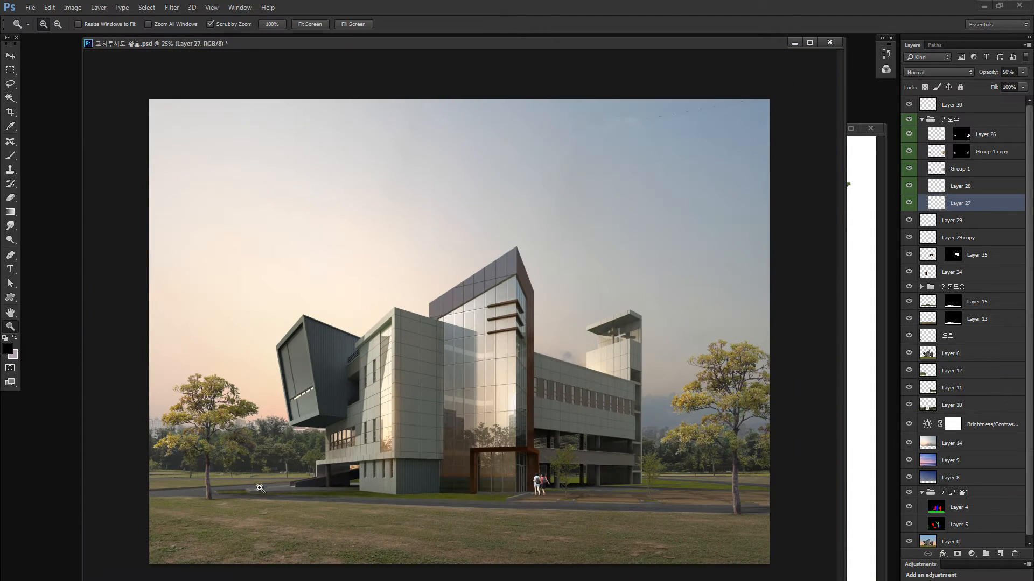
pyautogui.moveTo(260, 487); pyautogui.dragTo(457, 508)
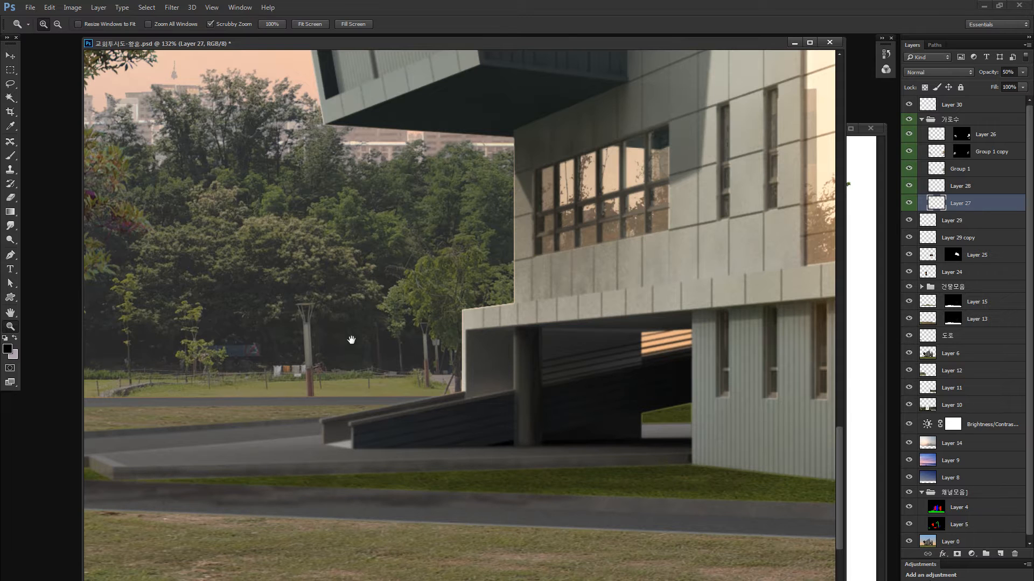
pyautogui.moveTo(351, 340); pyautogui.dragTo(572, 328)
pyautogui.hotkey('ctrl', '-')
pyautogui.hotkey('ctrl', '-')
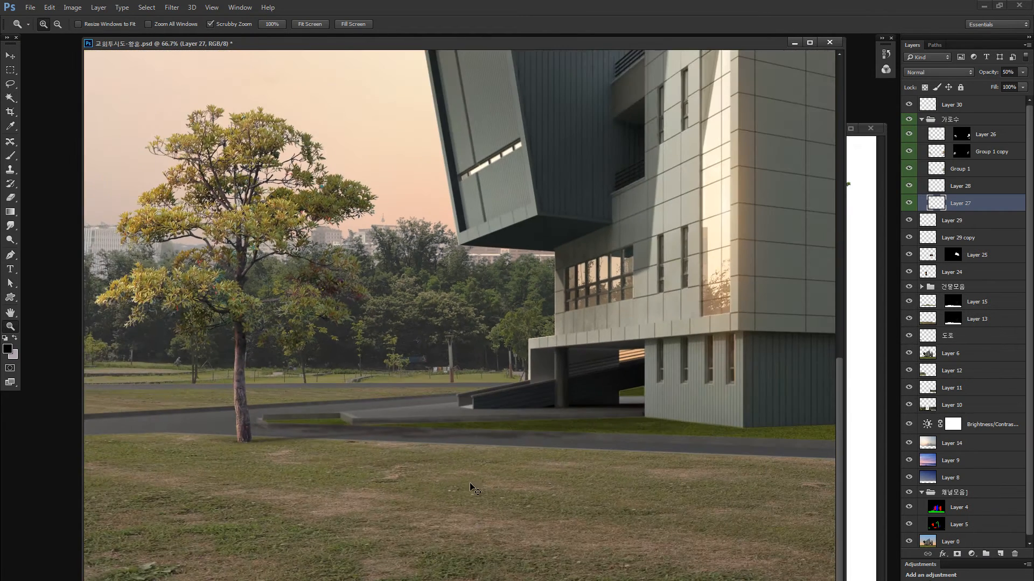
pyautogui.press('e')
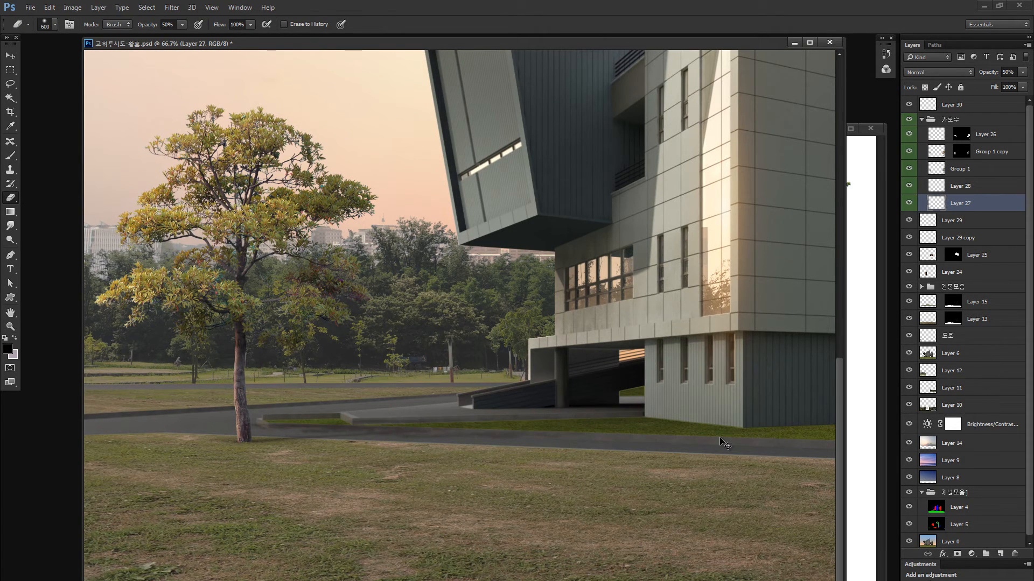
pyautogui.hotkey('ctrl', '-')
pyautogui.hotkey('ctrl', '-')
pyautogui.hotkey('ctrl', '-')
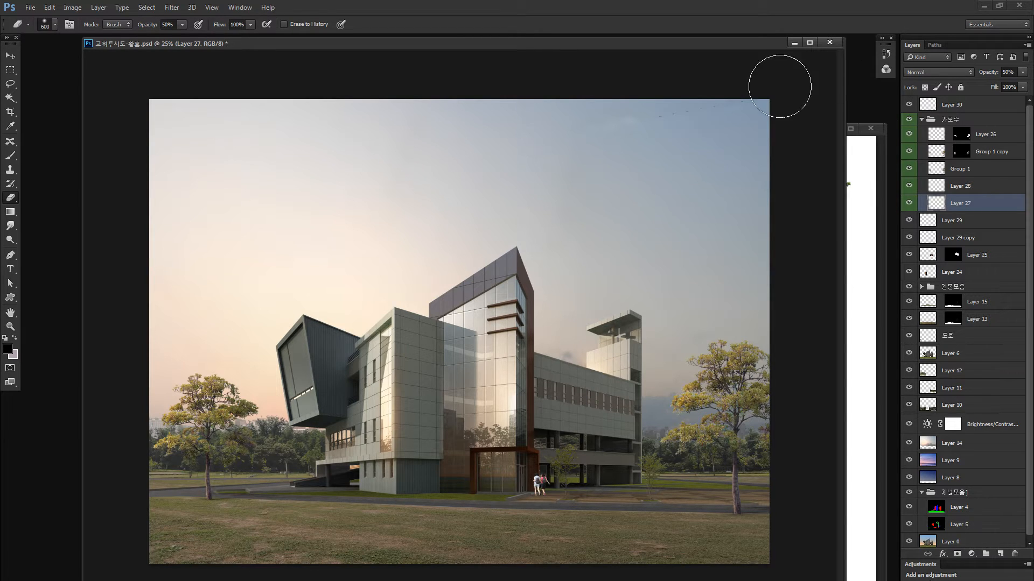
# Rename Layer 30, the layer with the walking people, as 스케일 사람.
pyautogui.click(919, 115)
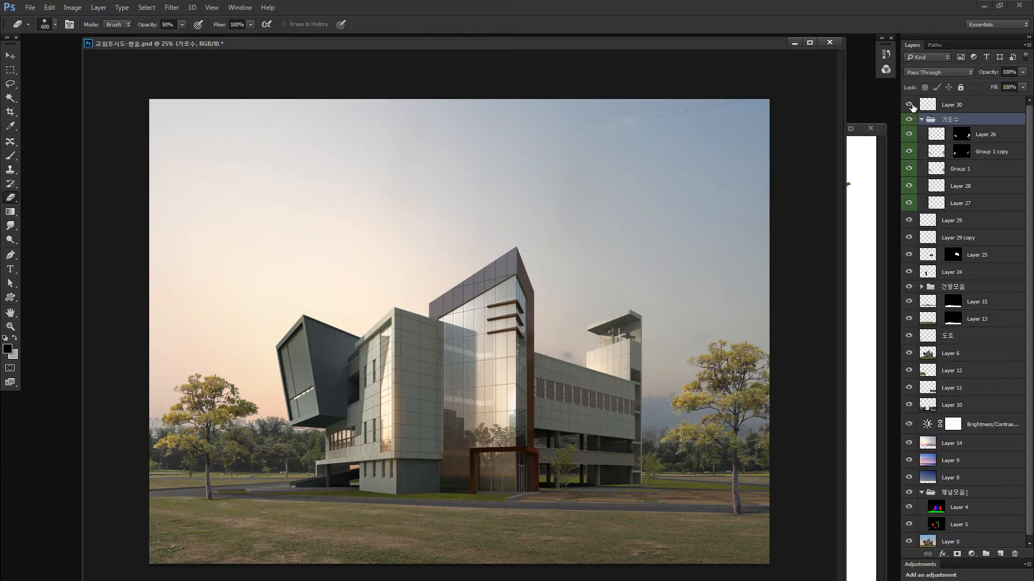
pyautogui.click(951, 104)
pyautogui.doubleClick(951, 104)
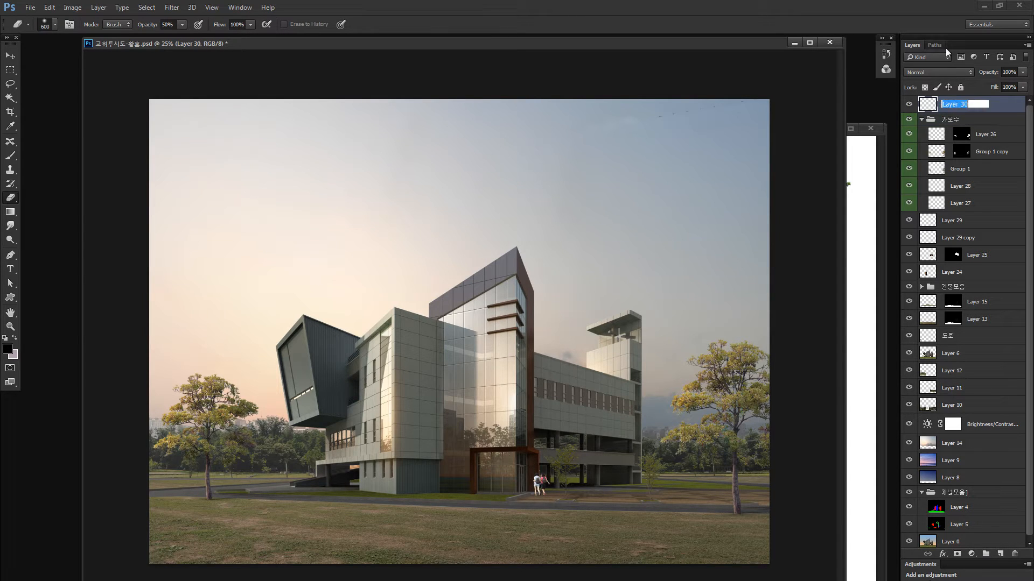
pyautogui.write('스케일 사람')
pyautogui.press('Return')
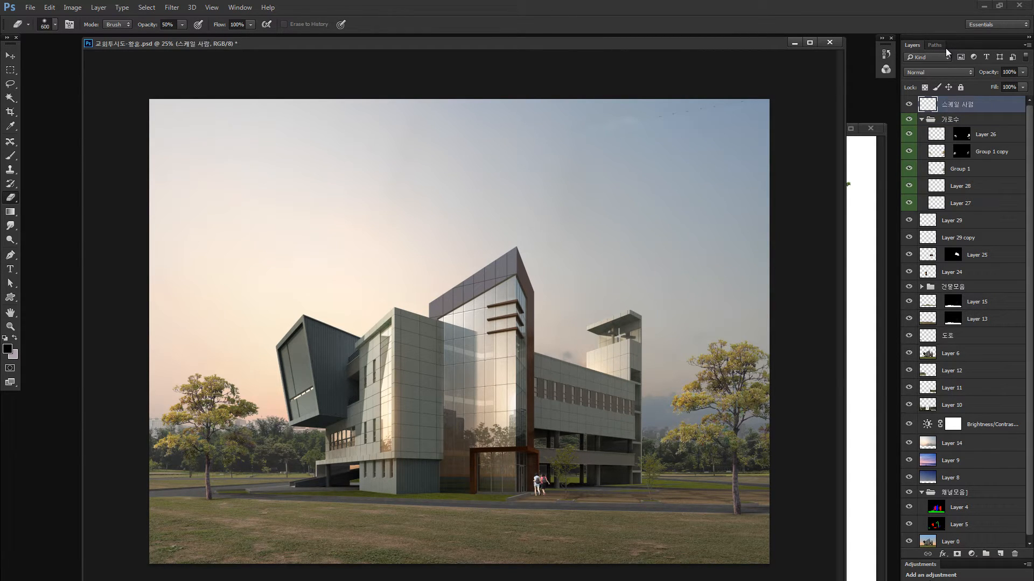
# Outline the grass strip along the building's base, up to the entrance, with a freehand lasso selection.
pyautogui.press('v')
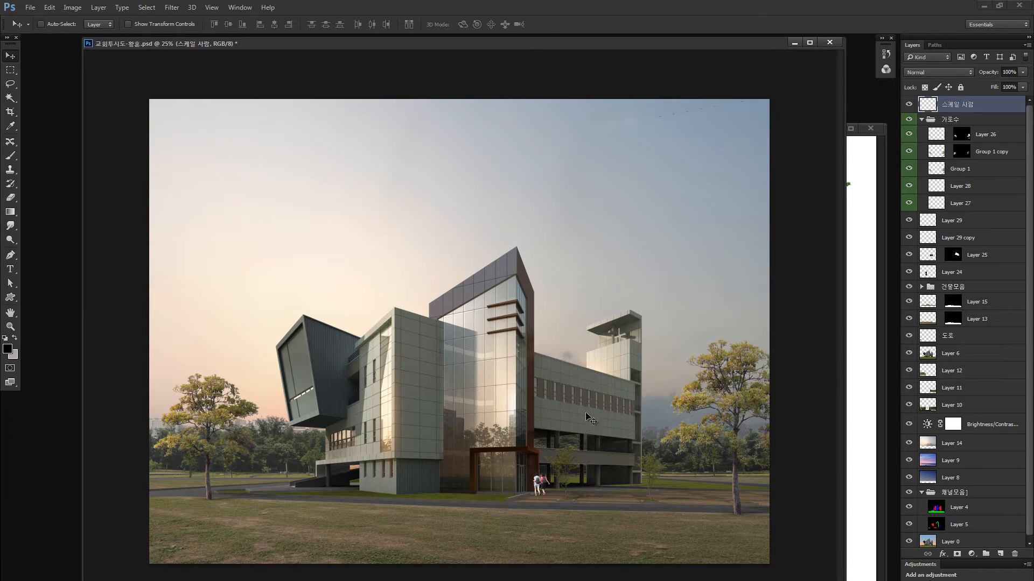
pyautogui.scroll(-1, 587, 418)
pyautogui.scroll(1, 595, 475)
pyautogui.scroll(2, 375, 487)
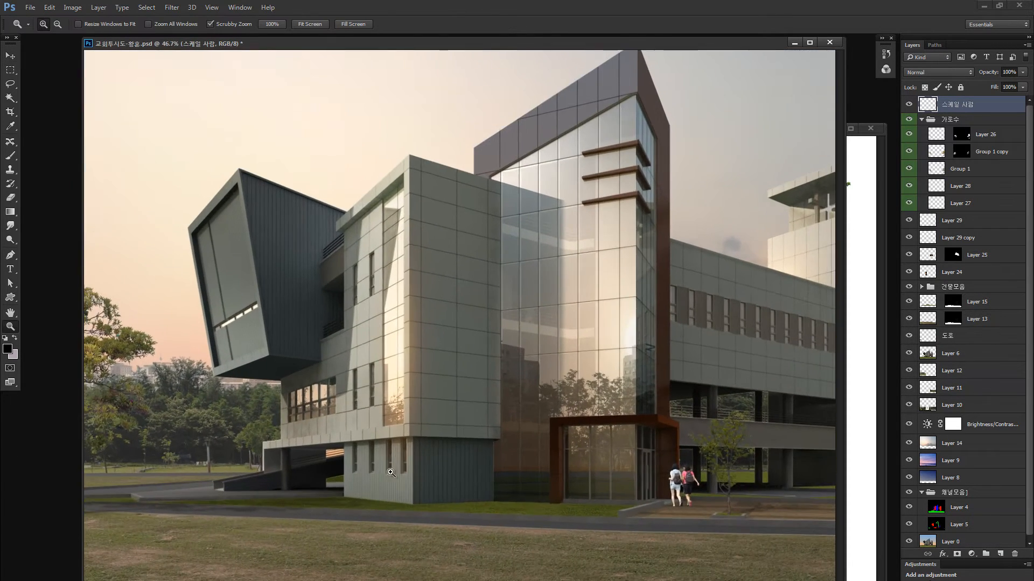
pyautogui.press('l')
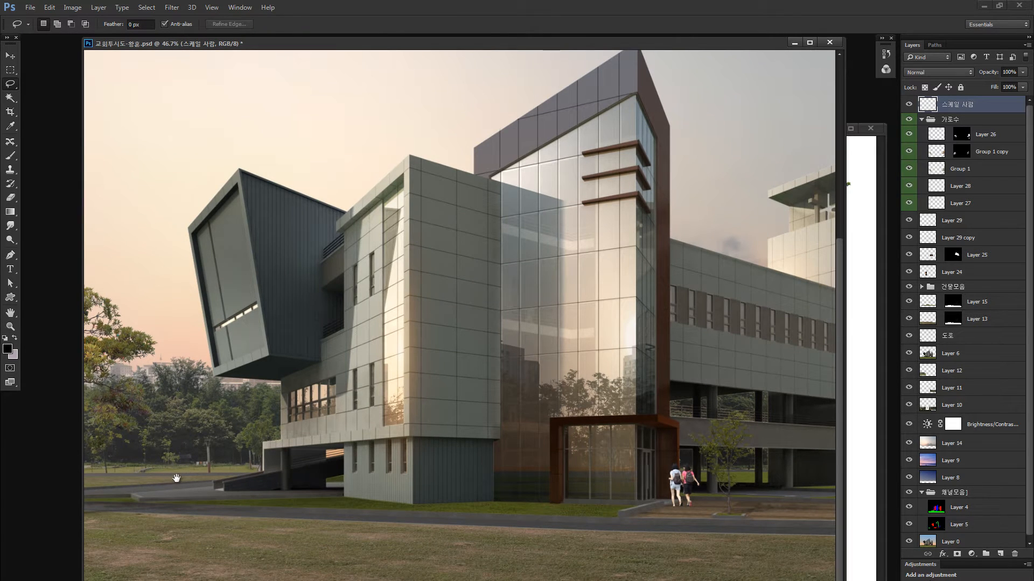
pyautogui.moveTo(125, 493); pyautogui.dragTo(151, 491)
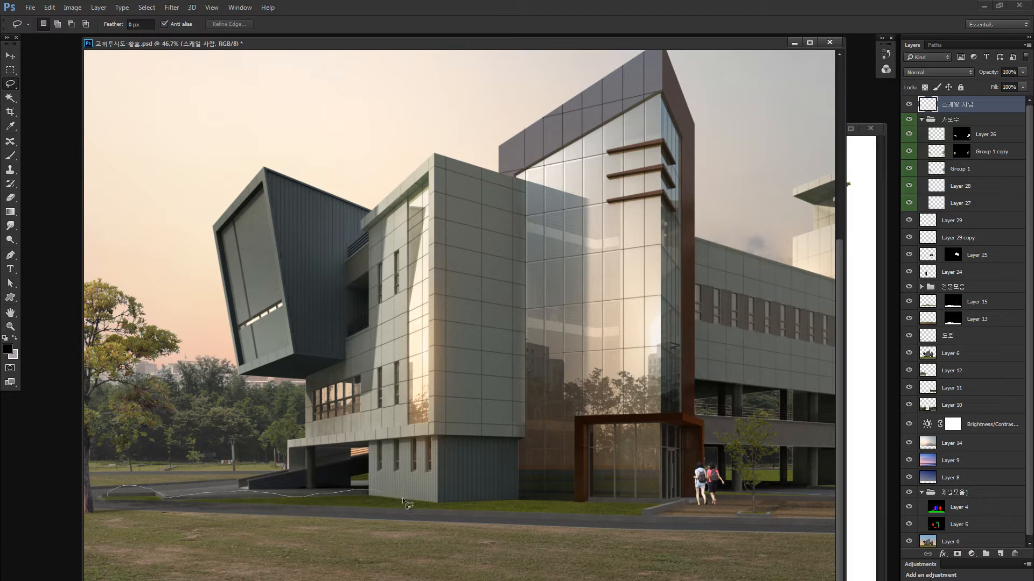
pyautogui.moveTo(157, 502); pyautogui.dragTo(99, 498)
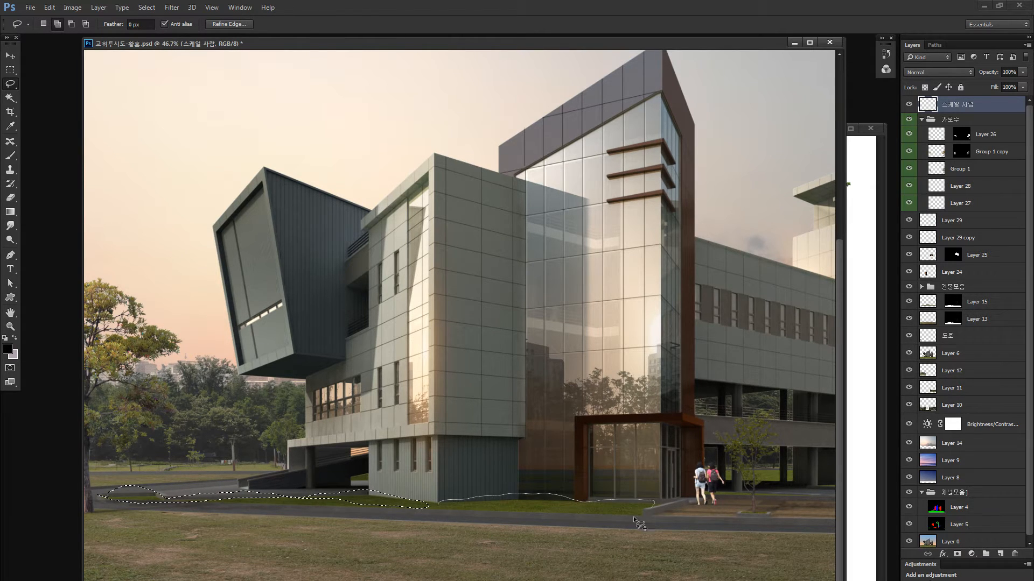
pyautogui.moveTo(634, 516)
pyautogui.mouseDown()
pyautogui.moveTo(528, 518)
pyautogui.moveTo(458, 476)
pyautogui.mouseUp()
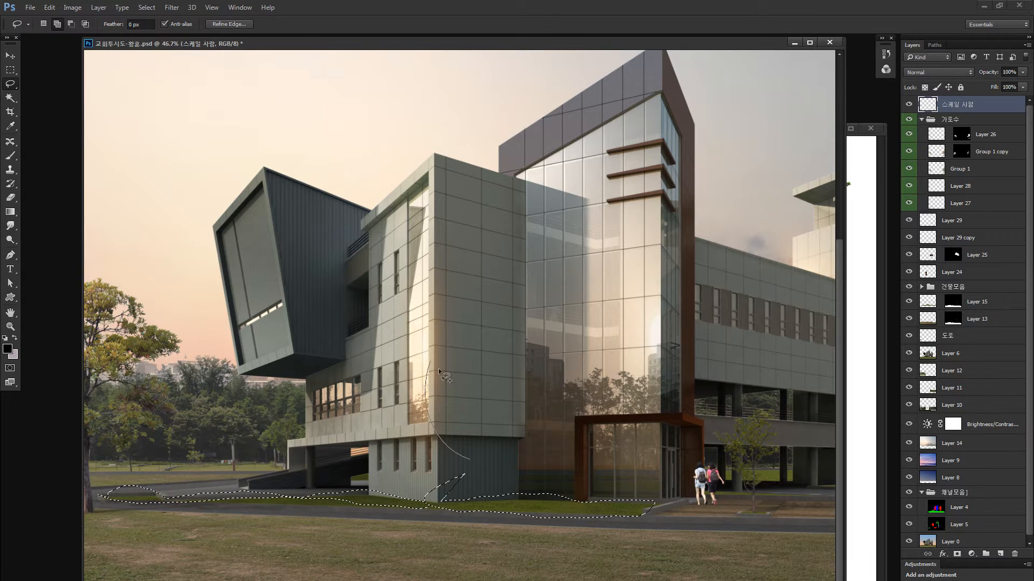
pyautogui.moveTo(438, 371); pyautogui.dragTo(477, 462)
pyautogui.moveTo(245, 517); pyautogui.dragTo(237, 577)
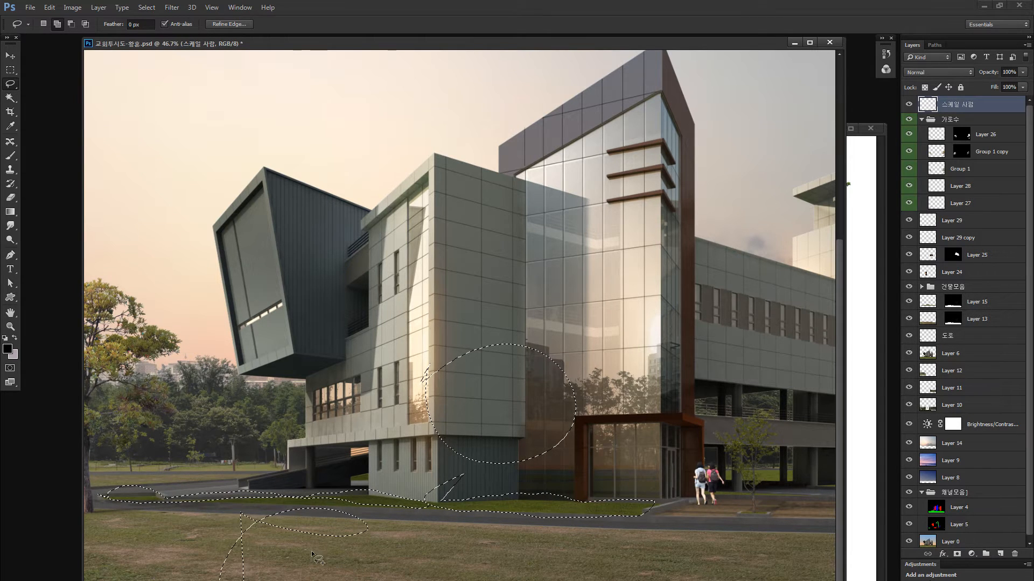
pyautogui.moveTo(350, 532)
pyautogui.mouseDown()
pyautogui.moveTo(469, 455)
pyautogui.moveTo(380, 453)
pyautogui.moveTo(398, 471)
pyautogui.moveTo(343, 517)
pyautogui.moveTo(459, 441)
pyautogui.moveTo(339, 499)
pyautogui.moveTo(311, 491)
pyautogui.moveTo(360, 511)
pyautogui.mouseUp()
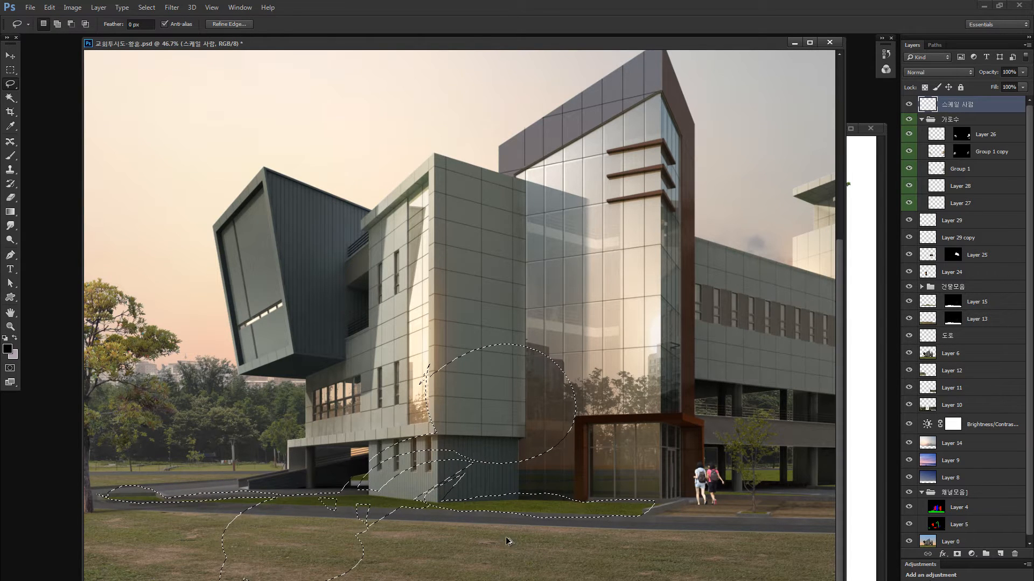
pyautogui.hotkey('ctrl', 'alt', 'z')
pyautogui.hotkey('ctrl', 'alt', 'z')
pyautogui.hotkey('ctrl', 'alt', 'z')
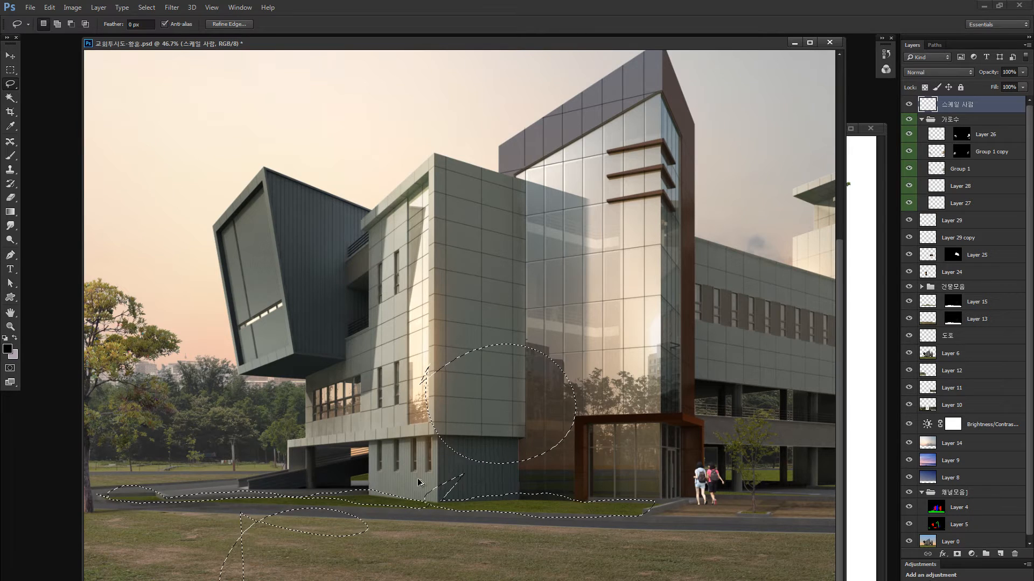
pyautogui.hotkey('ctrl', 'alt', 'z')
pyautogui.hotkey('ctrl', 'alt', 'z')
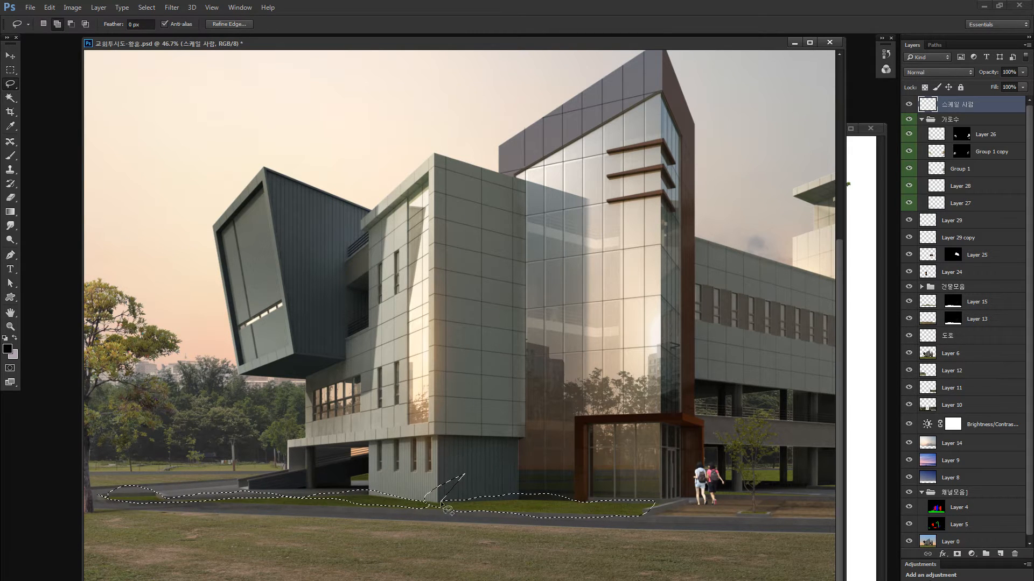
# Extend the lasso selection with bush-shaped outlines along the building's base toward the entrance.
pyautogui.moveTo(448, 510)
pyautogui.mouseDown()
pyautogui.moveTo(563, 506)
pyautogui.moveTo(607, 472)
pyautogui.moveTo(622, 511)
pyautogui.mouseUp()
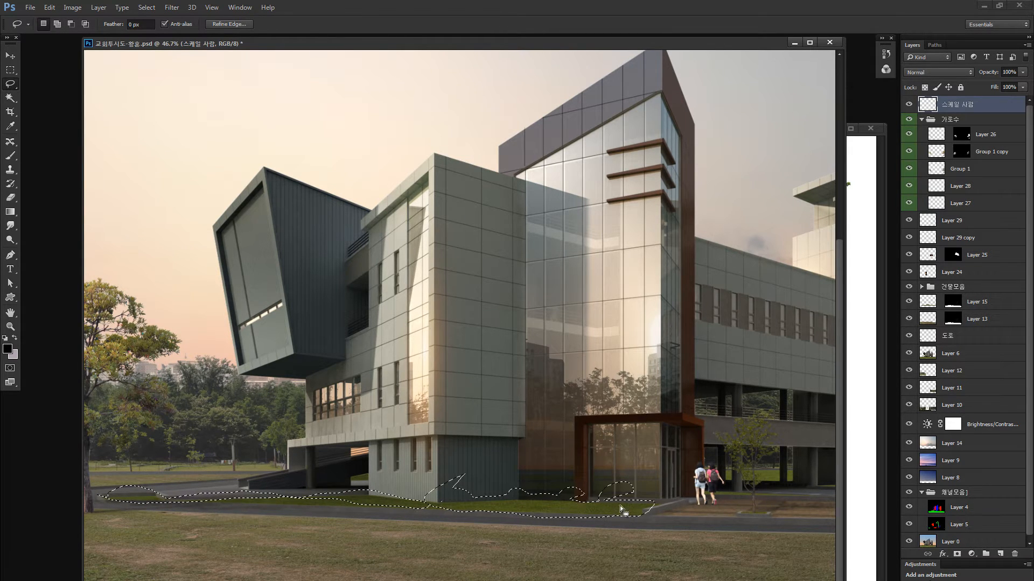
pyautogui.hotkey('ctrl', '-')
pyautogui.hotkey('ctrl', '-')
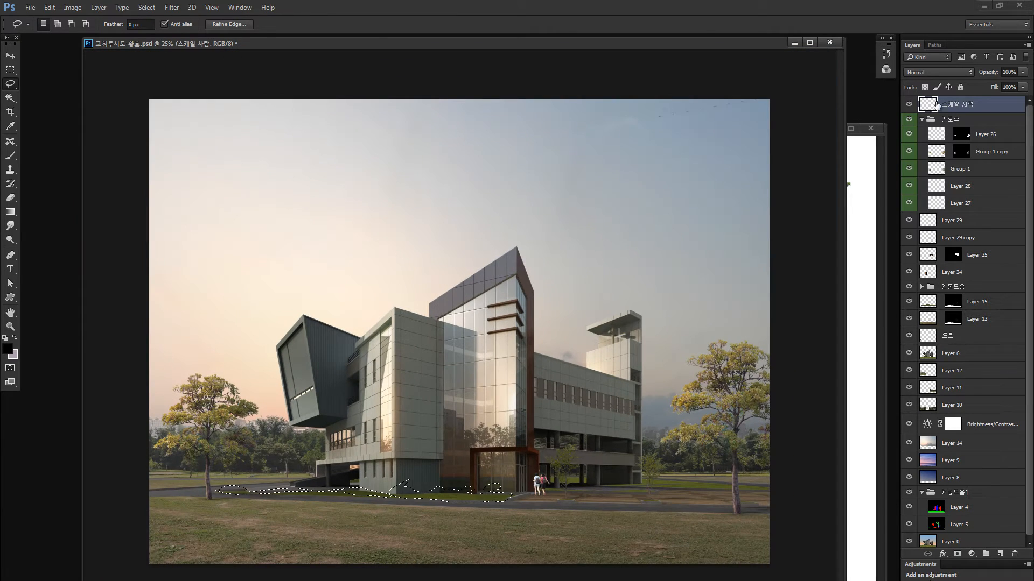
# Clear the selection, collapse the 가로수 layer group, and select Layer 29 as the active layer.
pyautogui.click(917, 119)
pyautogui.hotkey('ctrl', 'd')
pyautogui.click(922, 134)
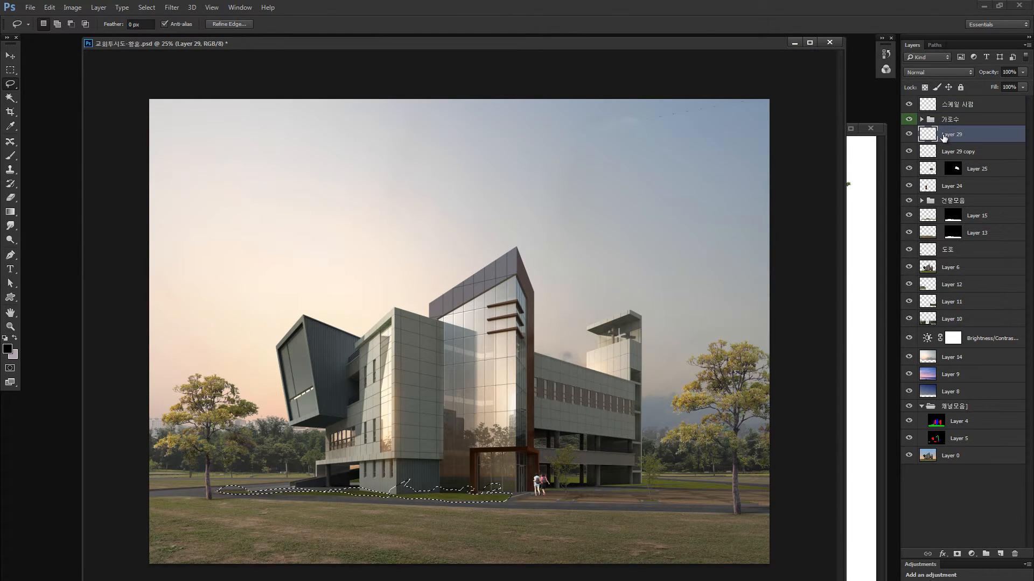
pyautogui.press('v')
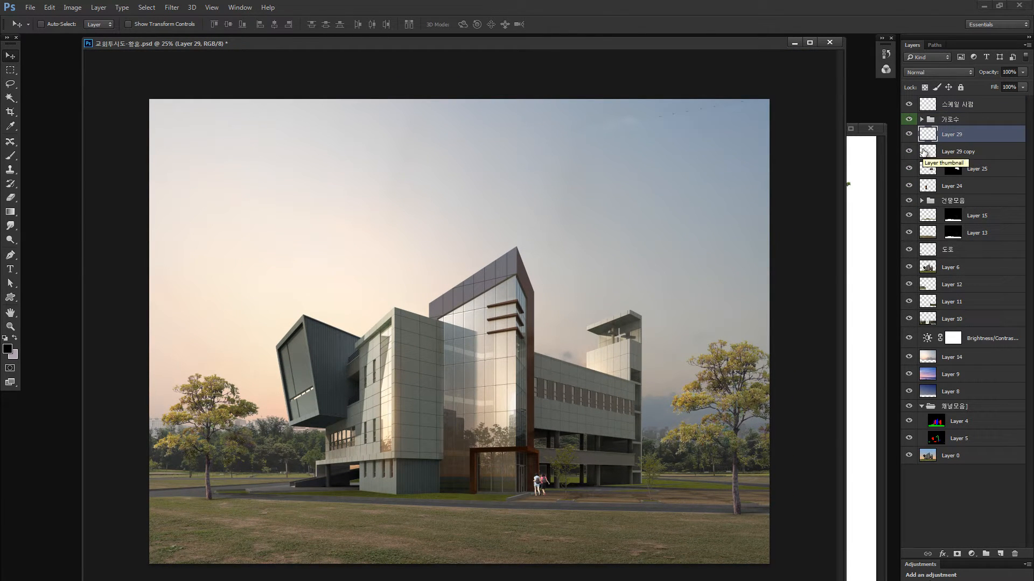
# Switch to ACDSee and open the tree collection 그나마좋은조감나무들.psd from the +++기타호걸잡것+++ folder in Photoshop.
pyautogui.hotkey('alt', 'Tab')
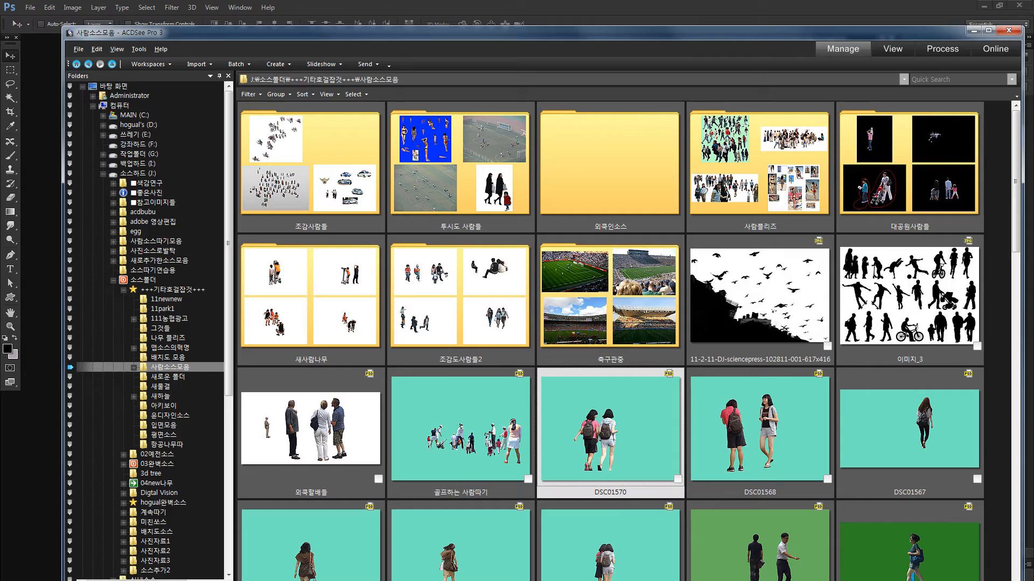
pyautogui.click(171, 292)
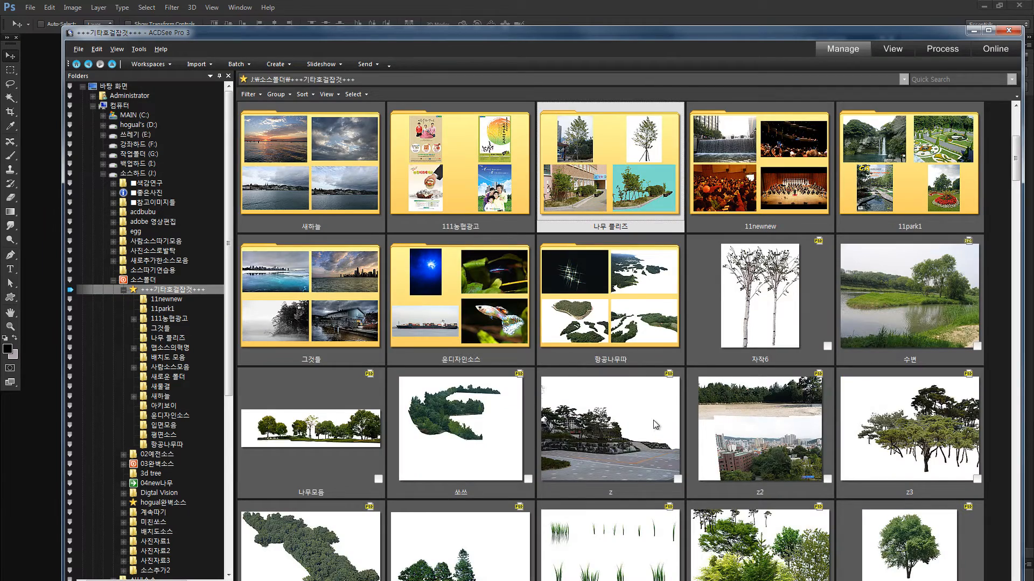
pyautogui.scroll(-1, 655, 429)
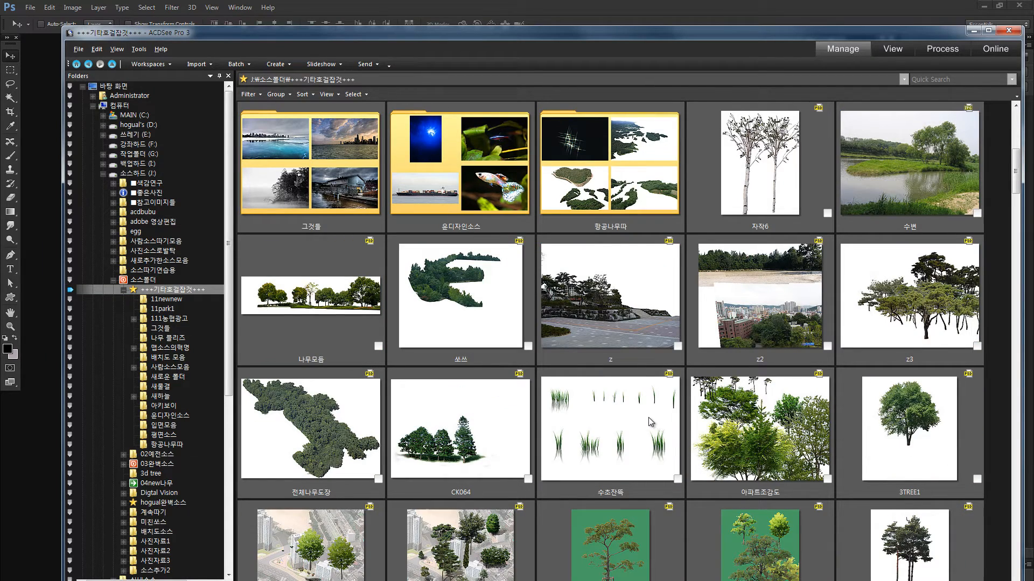
pyautogui.scroll(-2, 646, 423)
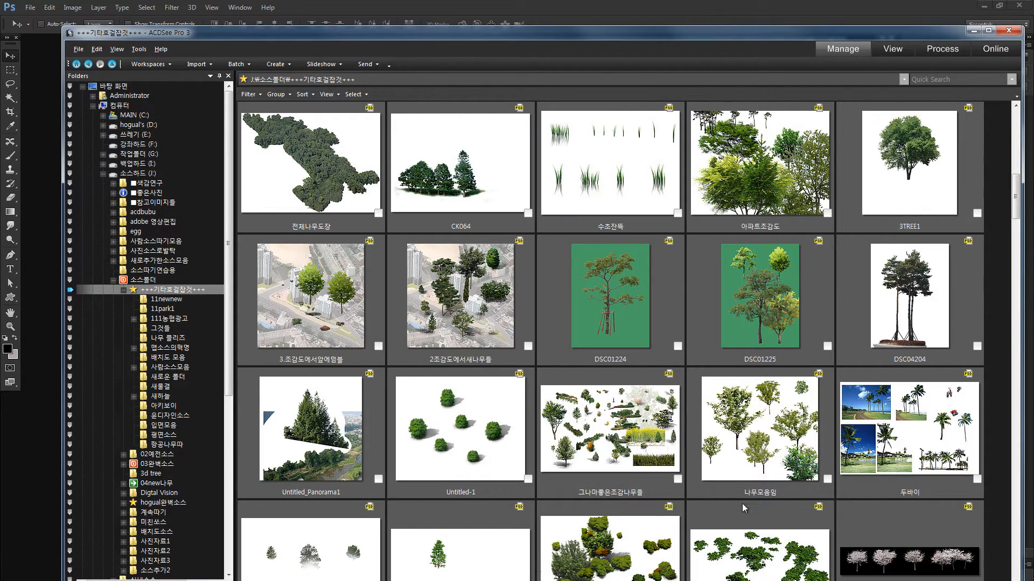
pyautogui.click(37, 464)
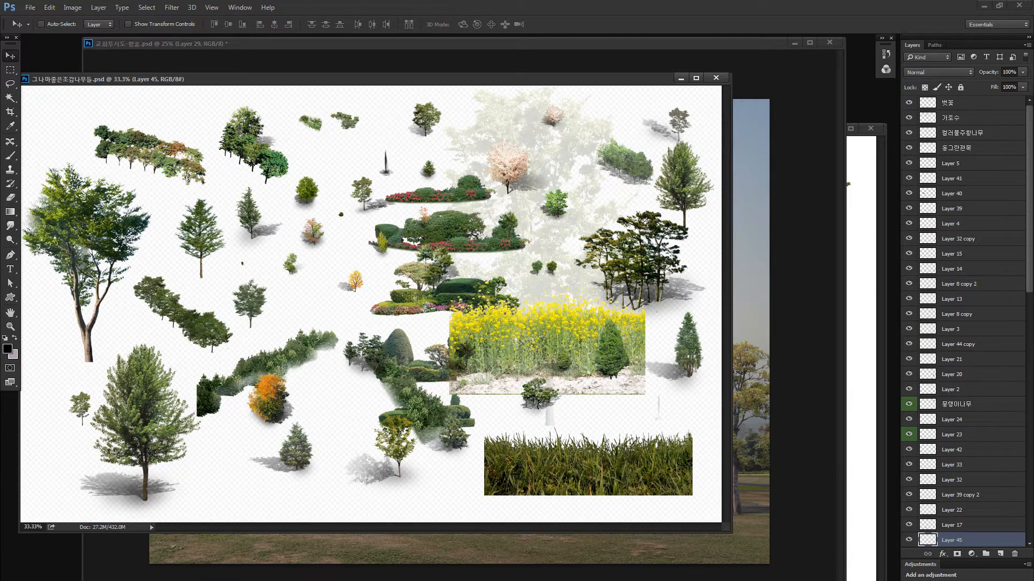
# Return to ACDSee and open DSC06318, the round shrub planter photo in the 0805 folder of 0805 소스촬영나눔.zip, in Photoshop.
pyautogui.hotkey('alt', 'Tab')
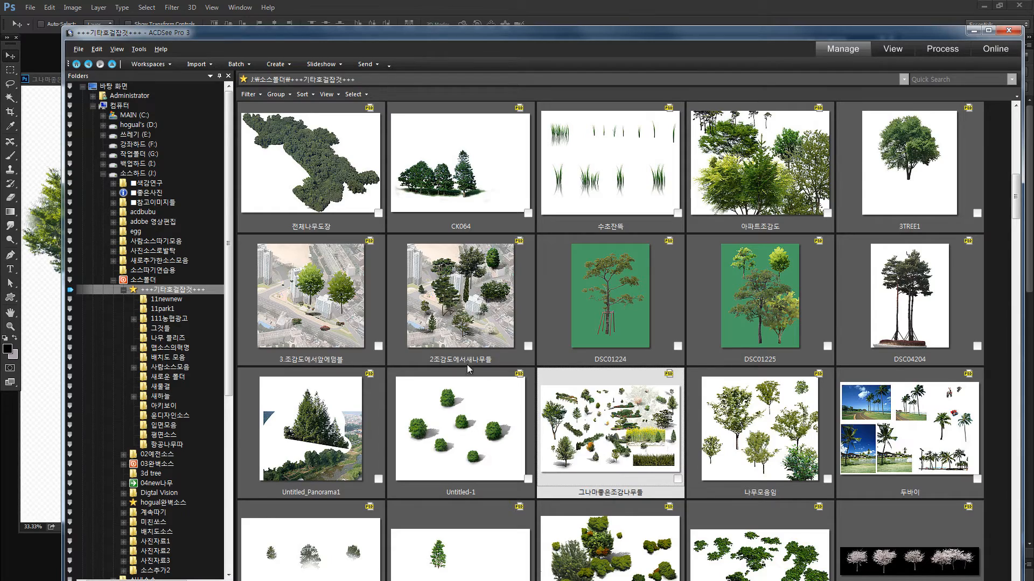
pyautogui.scroll(-8, 215, 317)
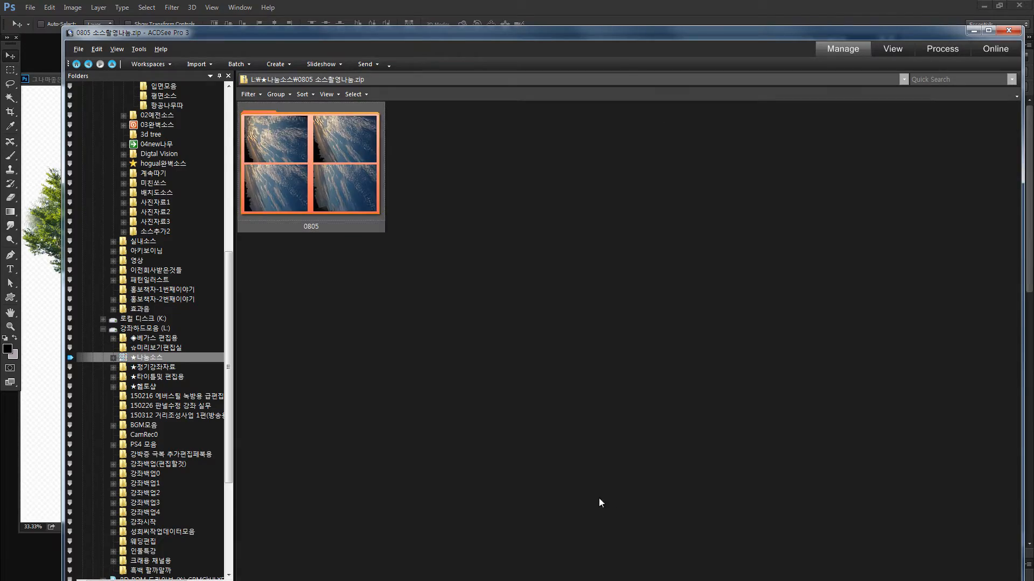
pyautogui.doubleClick(346, 193)
pyautogui.scroll(-5, 485, 288)
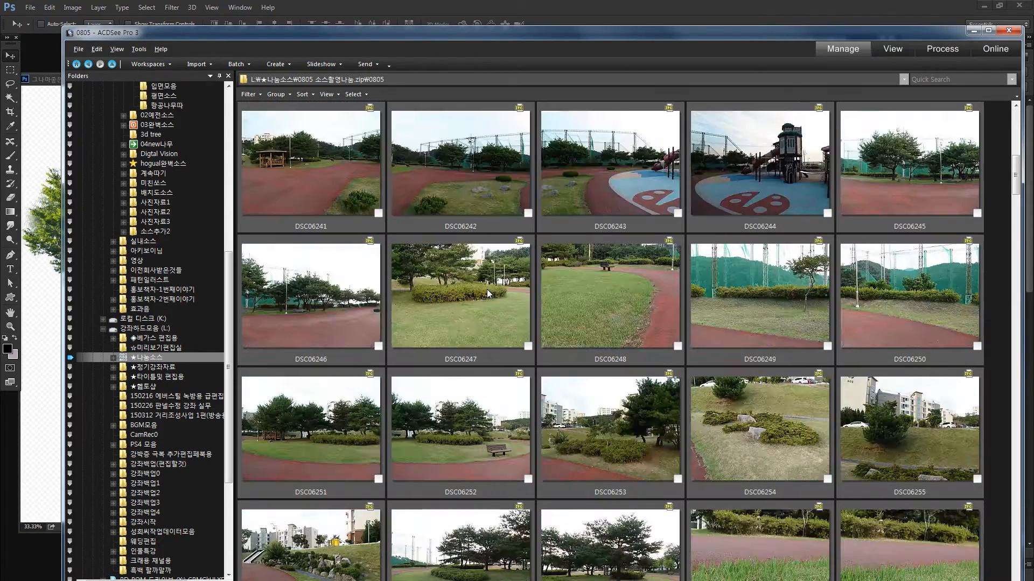
pyautogui.click(602, 437)
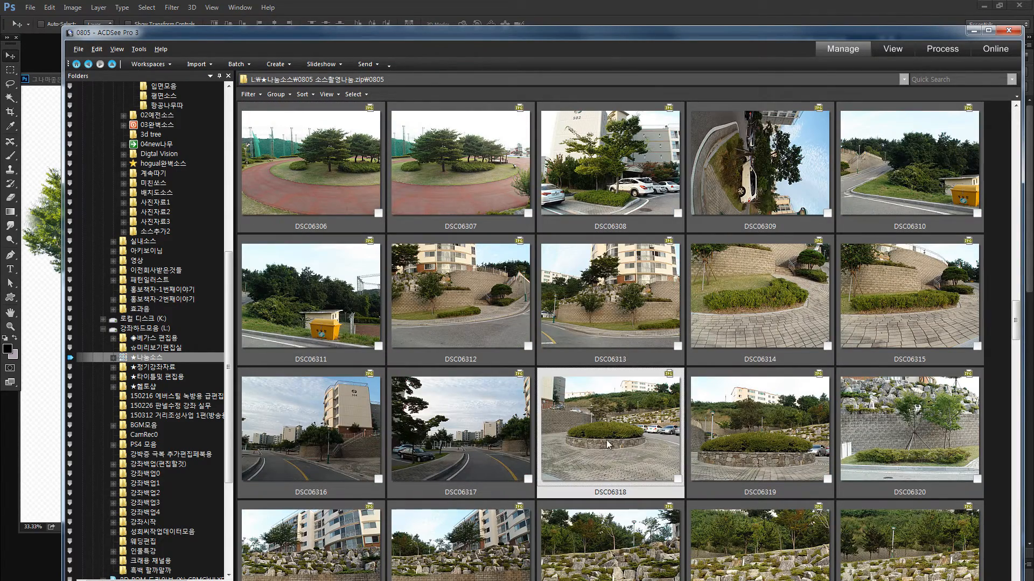
pyautogui.moveTo(478, 477); pyautogui.dragTo(29, 560)
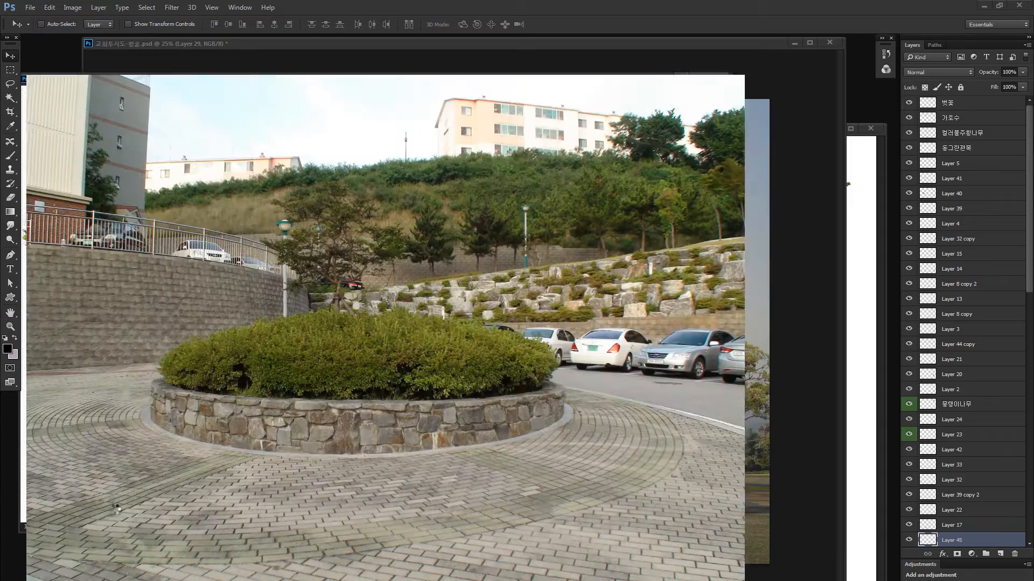
# Lasso loosely around the round shrub in DSC06318, copy it to a new layer, and hide the Background layer.
pyautogui.moveTo(673, 70); pyautogui.dragTo(645, 264)
pyautogui.click(656, 81)
pyautogui.click(713, 81)
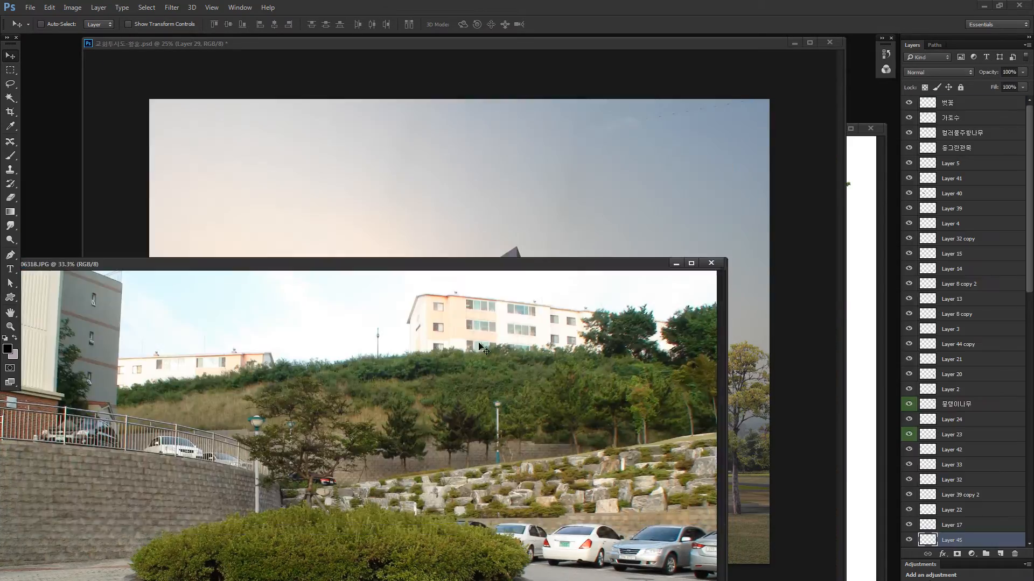
pyautogui.moveTo(522, 265); pyautogui.dragTo(561, 119)
pyautogui.press('l')
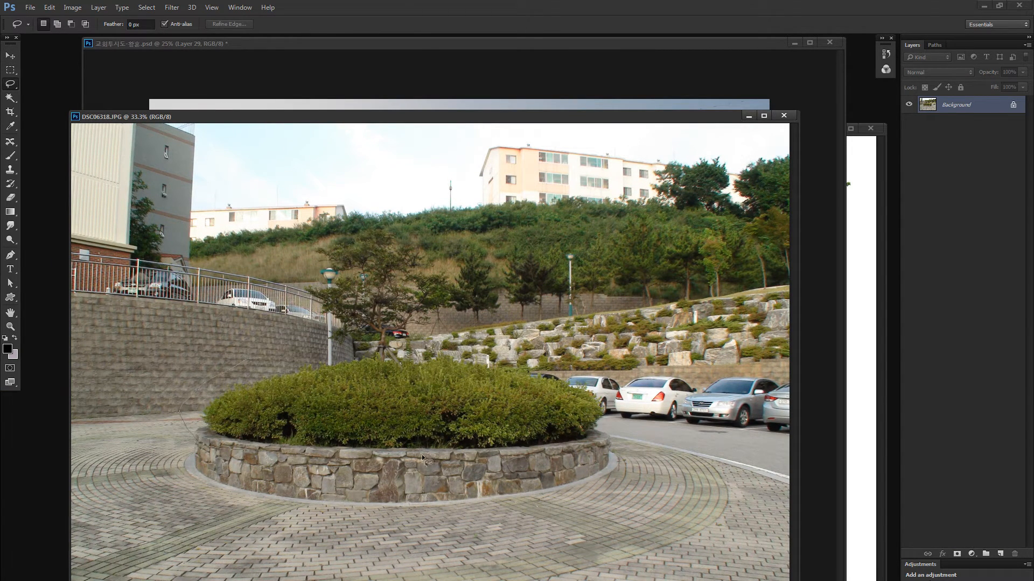
pyautogui.moveTo(576, 369); pyautogui.dragTo(452, 351)
pyautogui.moveTo(279, 387); pyautogui.dragTo(285, 377)
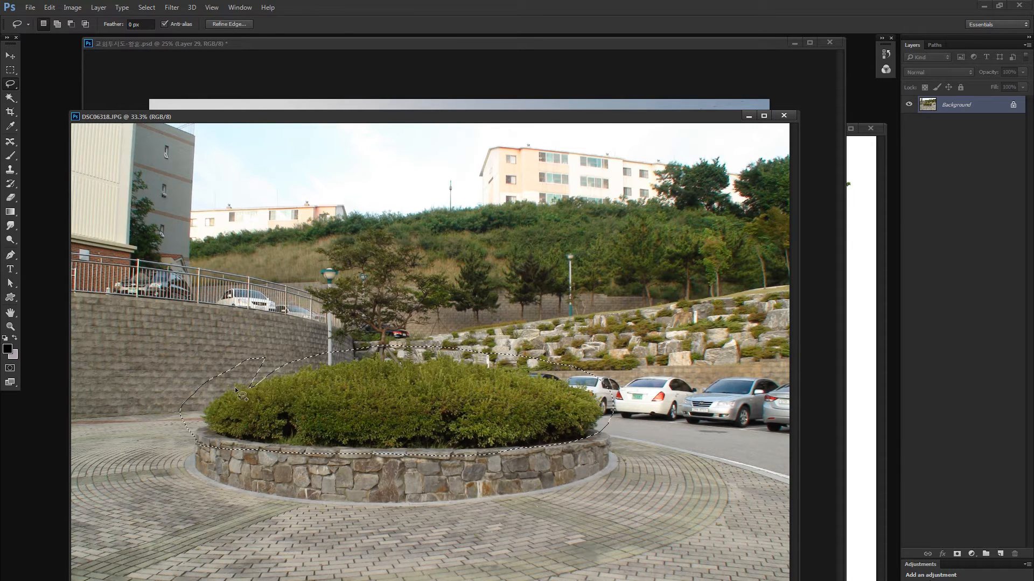
pyautogui.press('shift')
pyautogui.hotkey('ctrl', 'j')
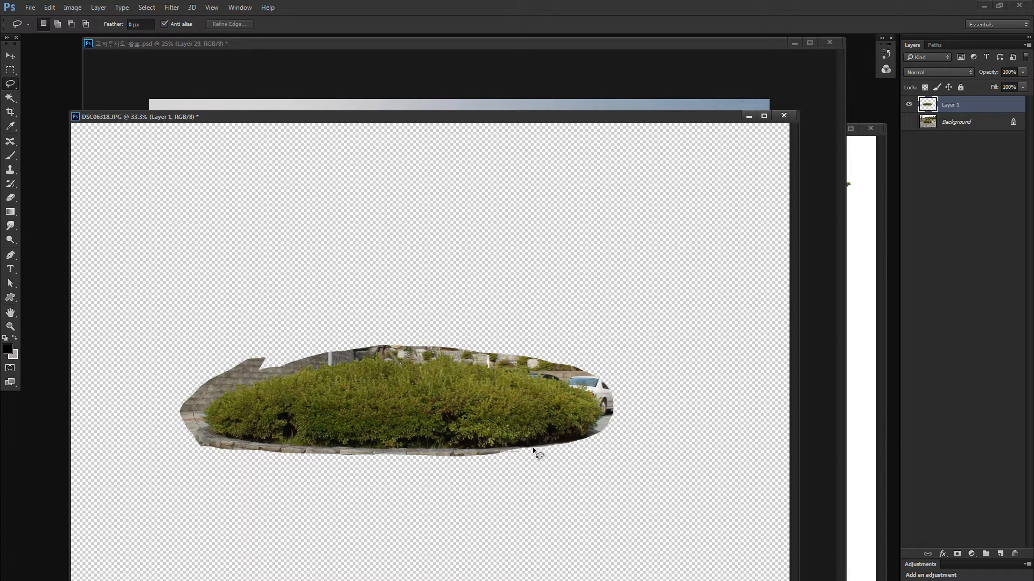
# Lasso more tightly around the shrub and refine the selection edge along its foliage with a size 100 refine brush.
pyautogui.moveTo(572, 445); pyautogui.dragTo(592, 433)
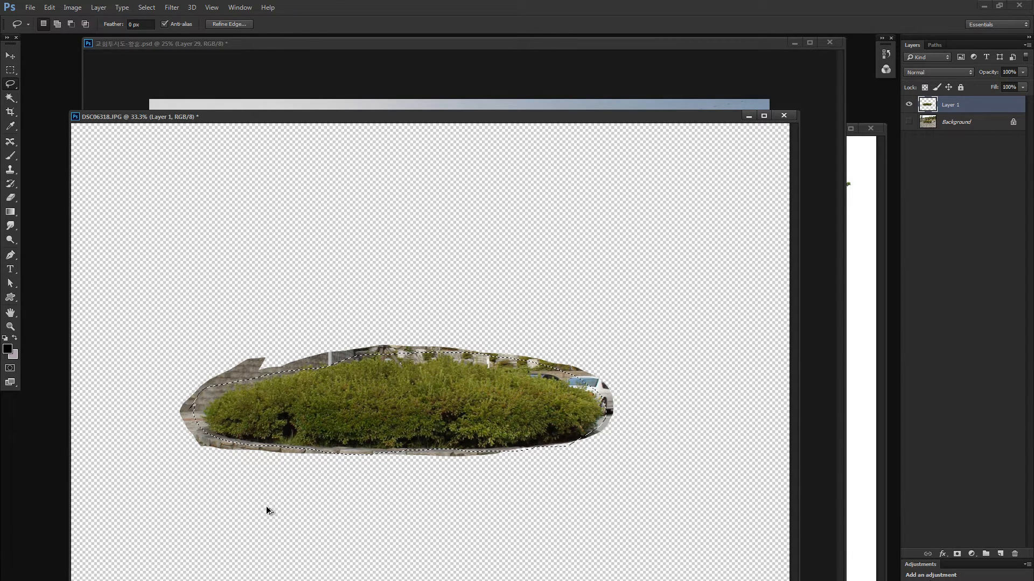
pyautogui.hotkey('ctrl', 'alt', 'r')
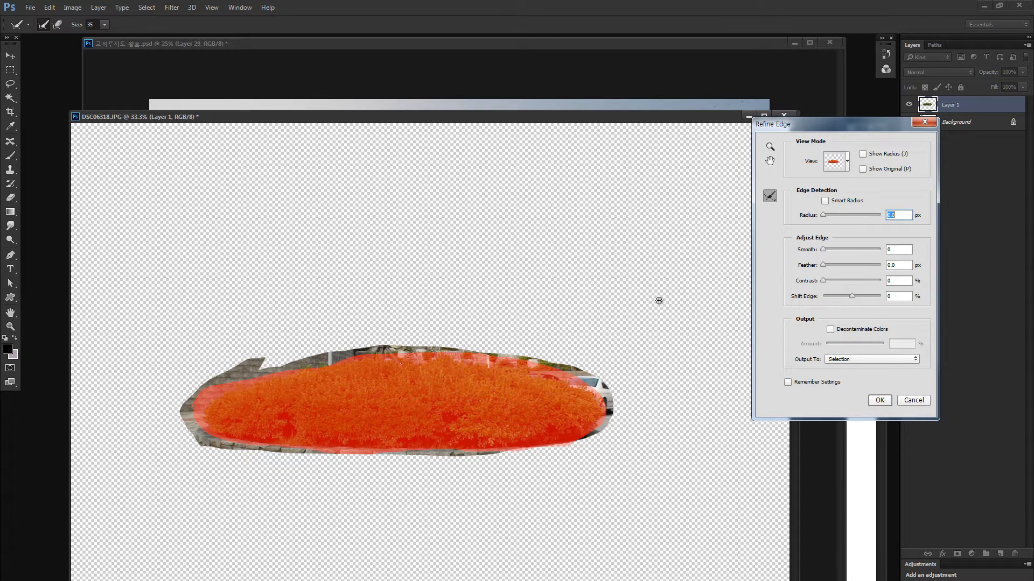
pyautogui.moveTo(813, 126); pyautogui.dragTo(751, 119)
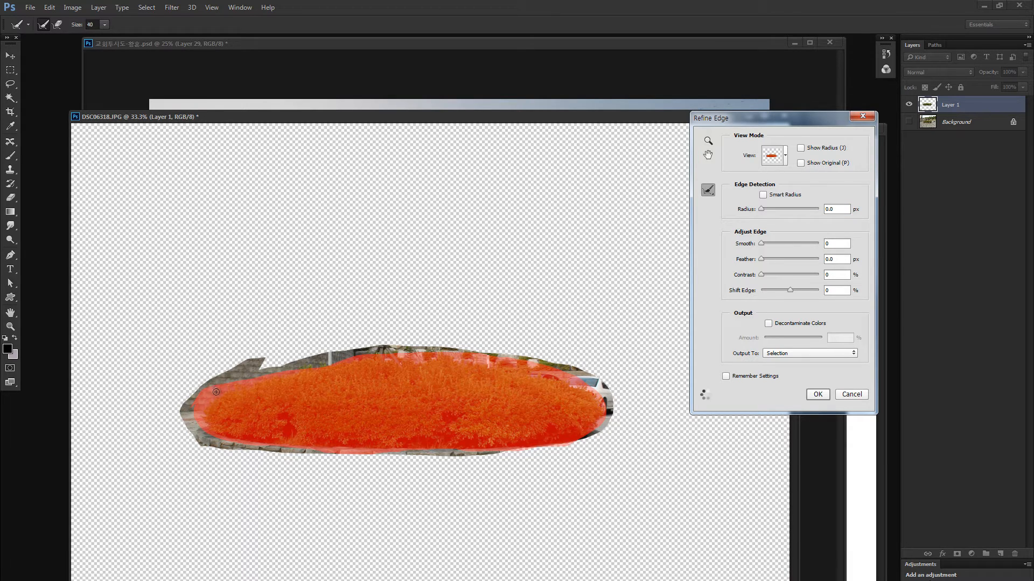
pyautogui.press(']')
pyautogui.press(']')
pyautogui.press(']')
pyautogui.press(']')
pyautogui.press(']')
pyautogui.press(']')
pyautogui.press(']')
pyautogui.press(']')
pyautogui.moveTo(213, 393)
pyautogui.mouseDown()
pyautogui.moveTo(197, 414)
pyautogui.moveTo(210, 431)
pyautogui.moveTo(287, 451)
pyautogui.moveTo(560, 444)
pyautogui.moveTo(602, 407)
pyautogui.moveTo(562, 376)
pyautogui.moveTo(471, 359)
pyautogui.moveTo(355, 359)
pyautogui.moveTo(227, 388)
pyautogui.mouseUp()
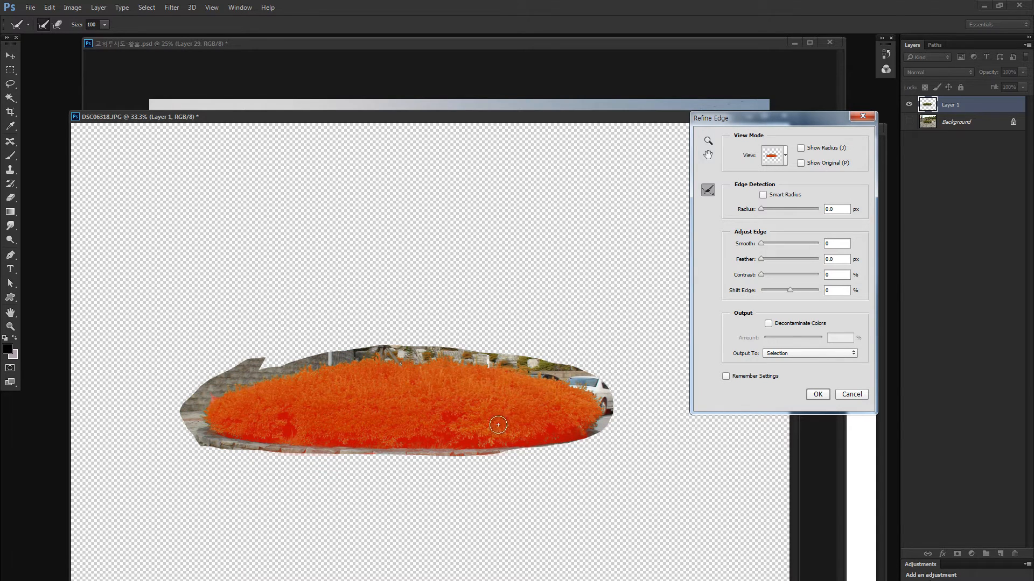
pyautogui.click(818, 394)
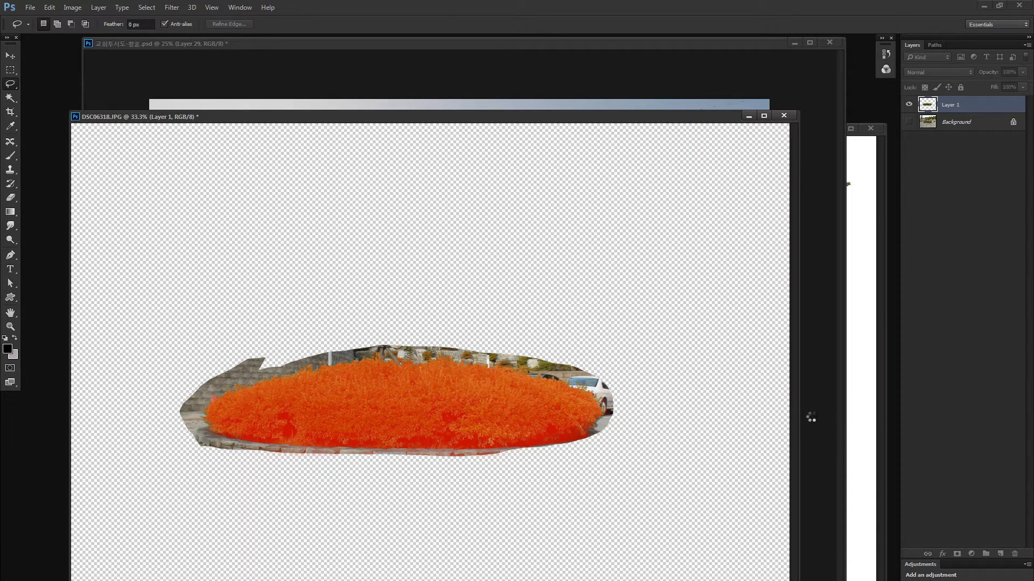
# Separate the refined shrub from its leftover surroundings and bring it into the building rendering as a new layer.
pyautogui.moveTo(491, 412); pyautogui.dragTo(481, 253)
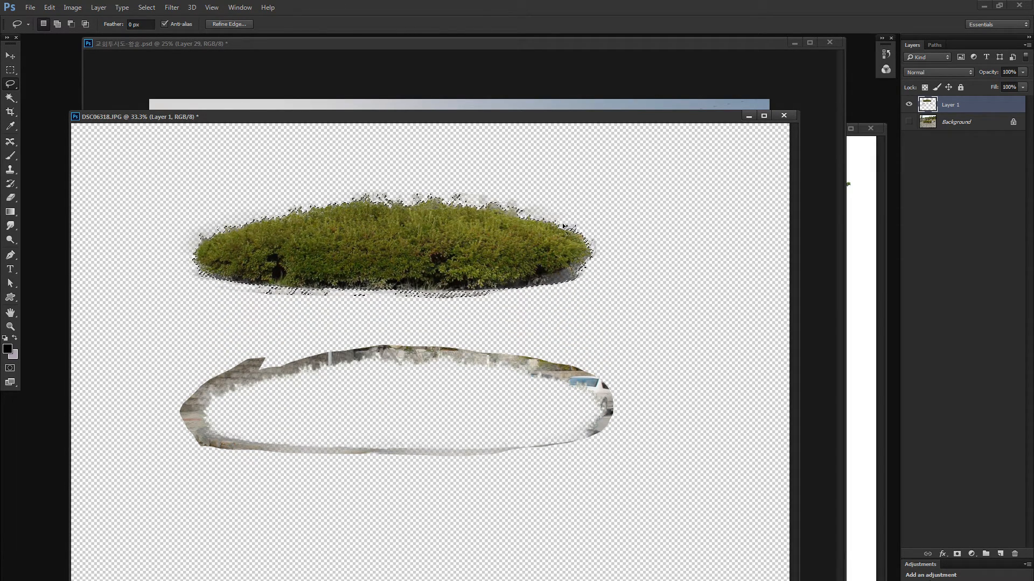
pyautogui.press('v')
pyautogui.moveTo(606, 121); pyautogui.dragTo(398, 233)
pyautogui.moveTo(307, 296); pyautogui.dragTo(259, 334)
pyautogui.moveTo(147, 448); pyautogui.dragTo(373, 265)
pyautogui.moveTo(399, 316); pyautogui.dragTo(447, 404)
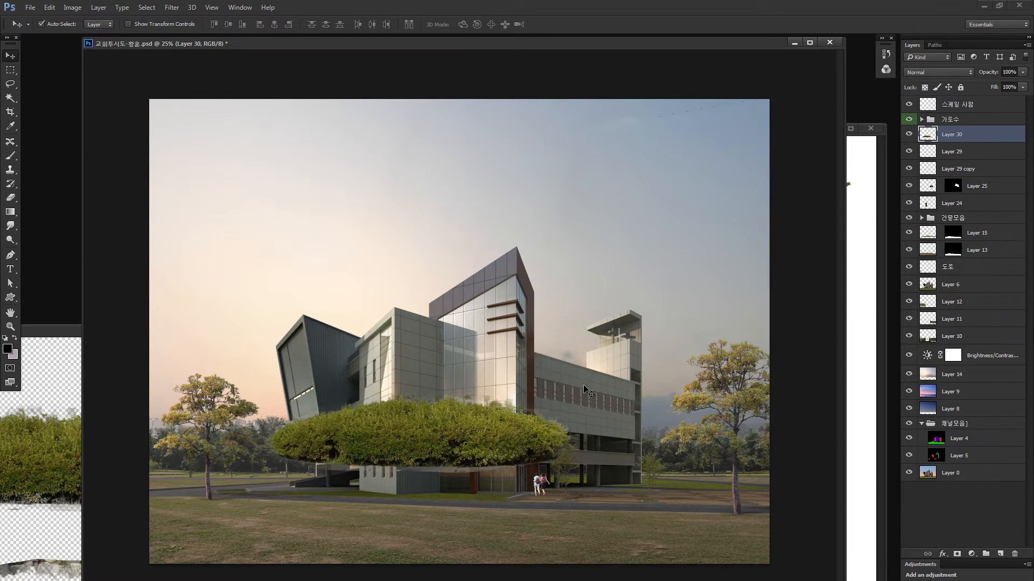
# Scale the shrub down and place it on the grass at the building's base beside the entrance.
pyautogui.hotkey('ctrl', 't')
pyautogui.moveTo(573, 391); pyautogui.dragTo(471, 487)
pyautogui.press('Return')
pyautogui.hotkey('ctrl', 'space')
pyautogui.moveTo(451, 452); pyautogui.dragTo(494, 454)
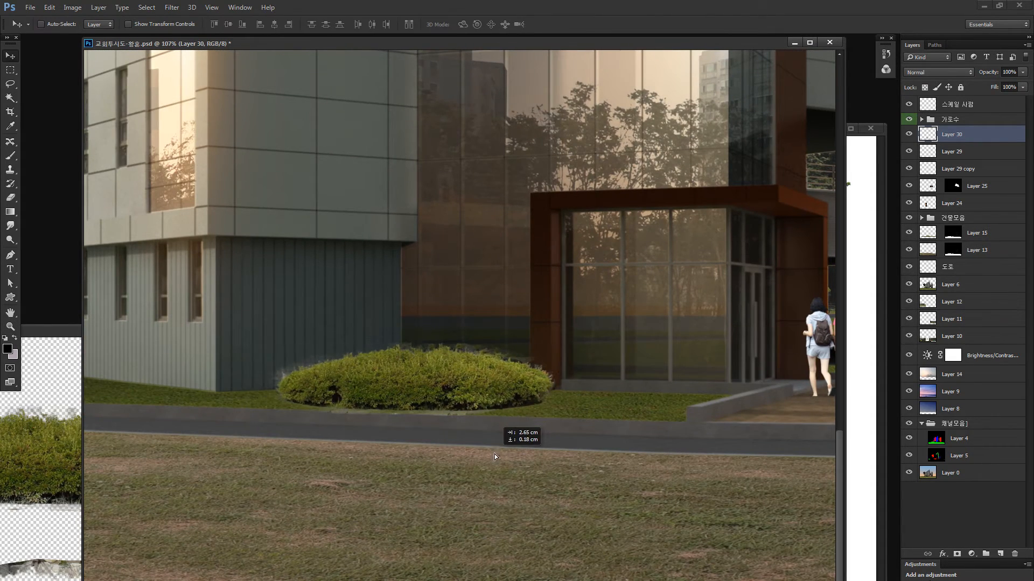
# Erase the leftover fringe above and below the shrub with a soft 33 px eraser at 50% opacity.
pyautogui.hotkey('ctrl', 'space')
pyautogui.moveTo(473, 365); pyautogui.dragTo(495, 353)
pyautogui.press('e')
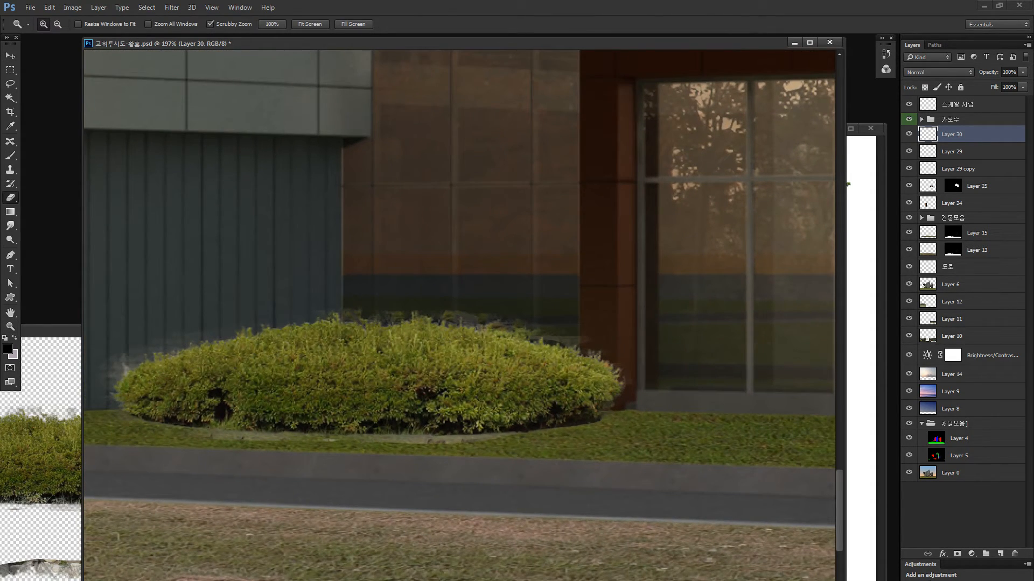
pyautogui.moveTo(437, 275)
pyautogui.mouseDown()
pyautogui.moveTo(194, 324)
pyautogui.moveTo(129, 353)
pyautogui.mouseUp()
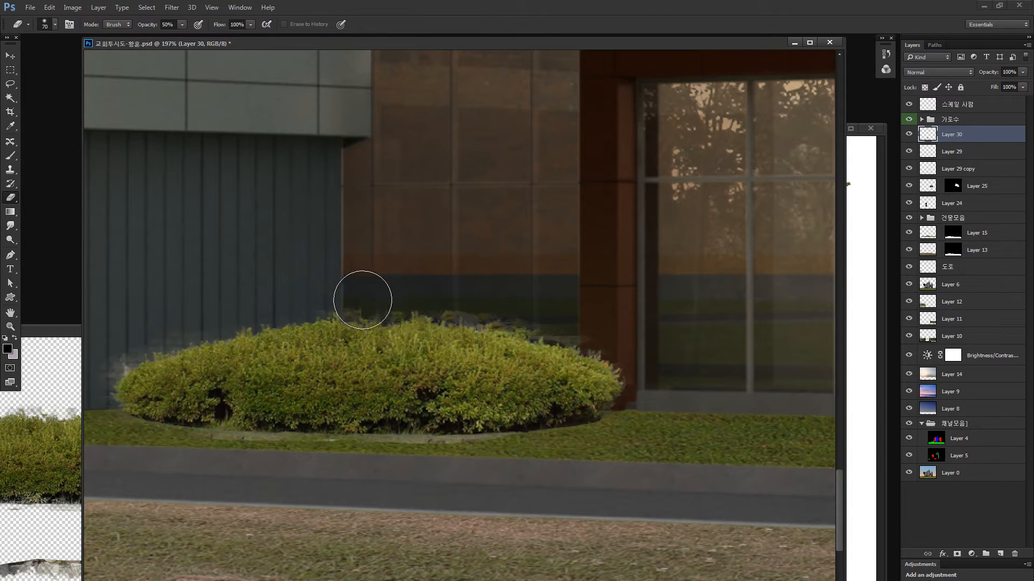
pyautogui.moveTo(469, 274); pyautogui.dragTo(469, 271)
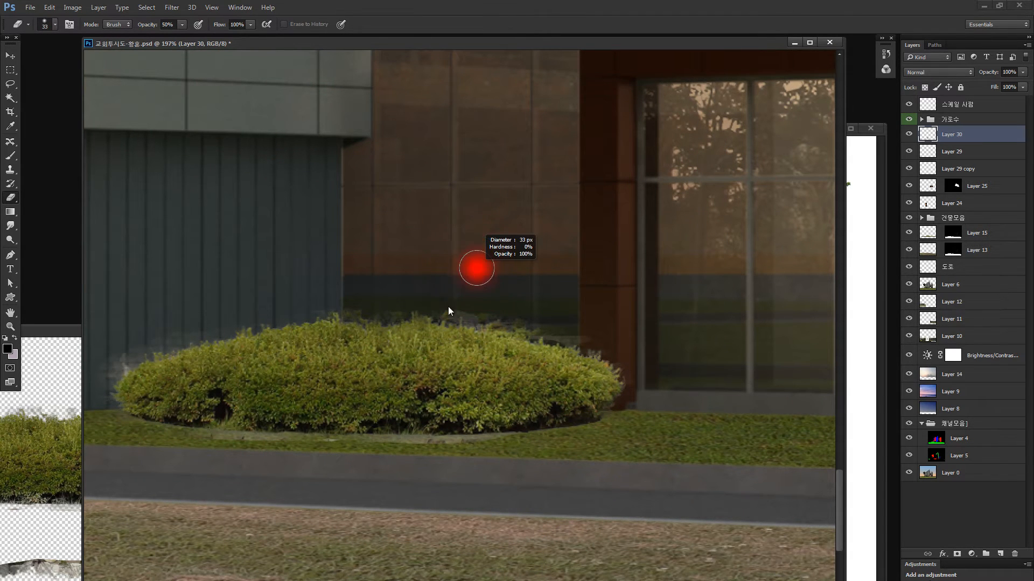
pyautogui.moveTo(449, 309); pyautogui.dragTo(462, 307)
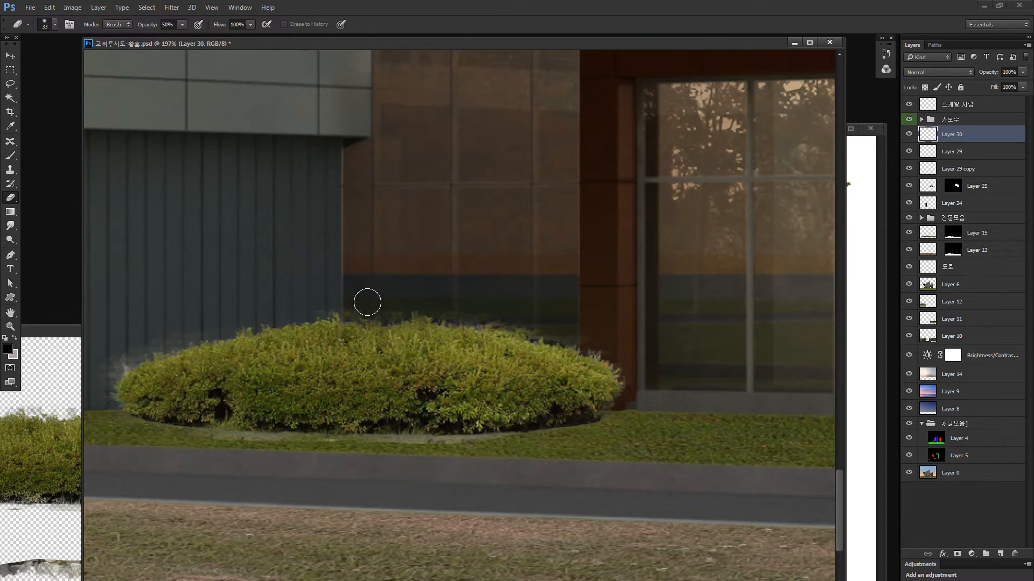
pyautogui.moveTo(273, 278); pyautogui.dragTo(375, 247)
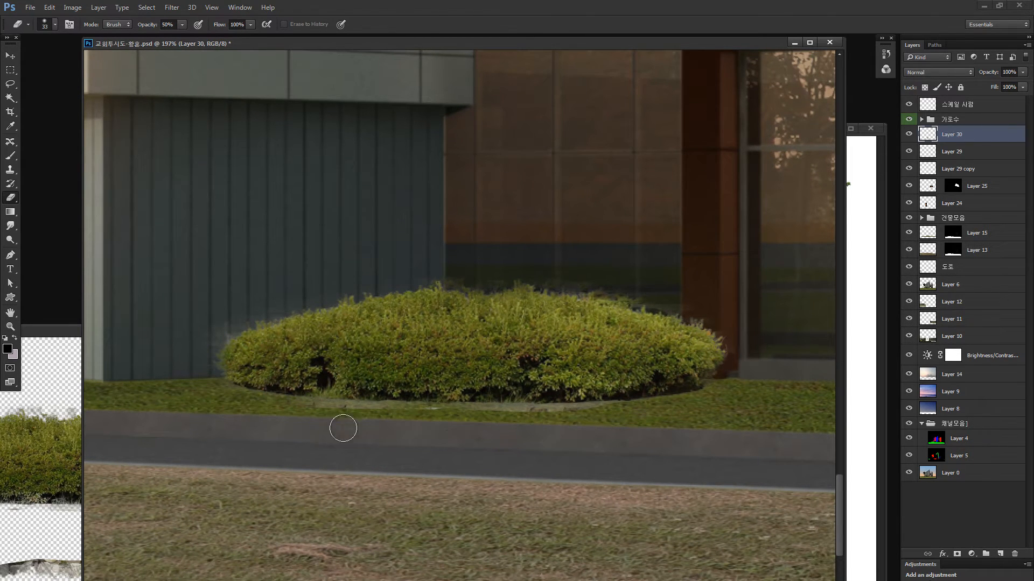
pyautogui.moveTo(307, 415)
pyautogui.mouseDown()
pyautogui.moveTo(579, 421)
pyautogui.moveTo(561, 416)
pyautogui.moveTo(678, 401)
pyautogui.mouseUp()
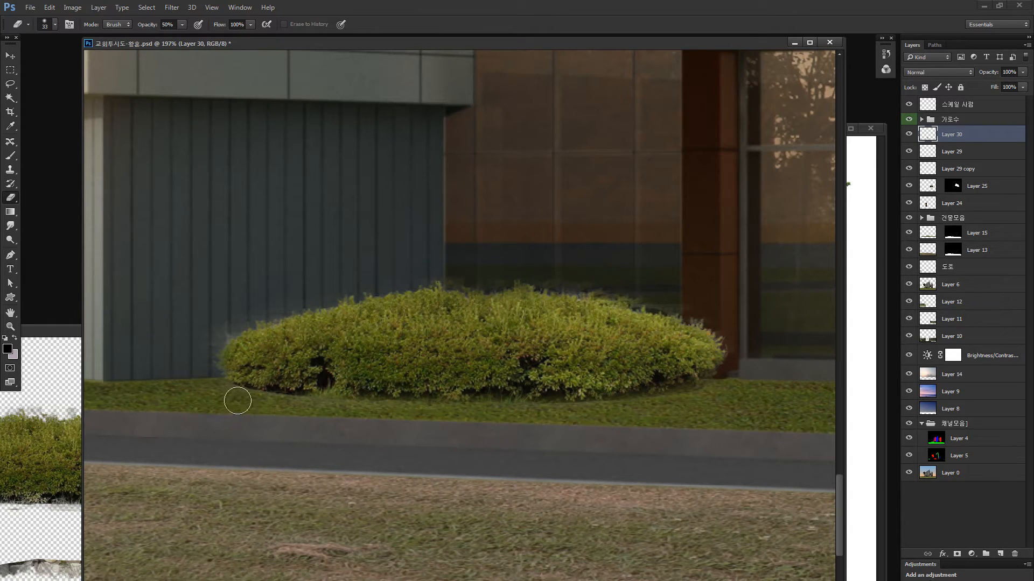
# Close the DSC06318 source photo without saving its changes.
pyautogui.click(80, 333)
pyautogui.moveTo(341, 335); pyautogui.dragTo(687, 92)
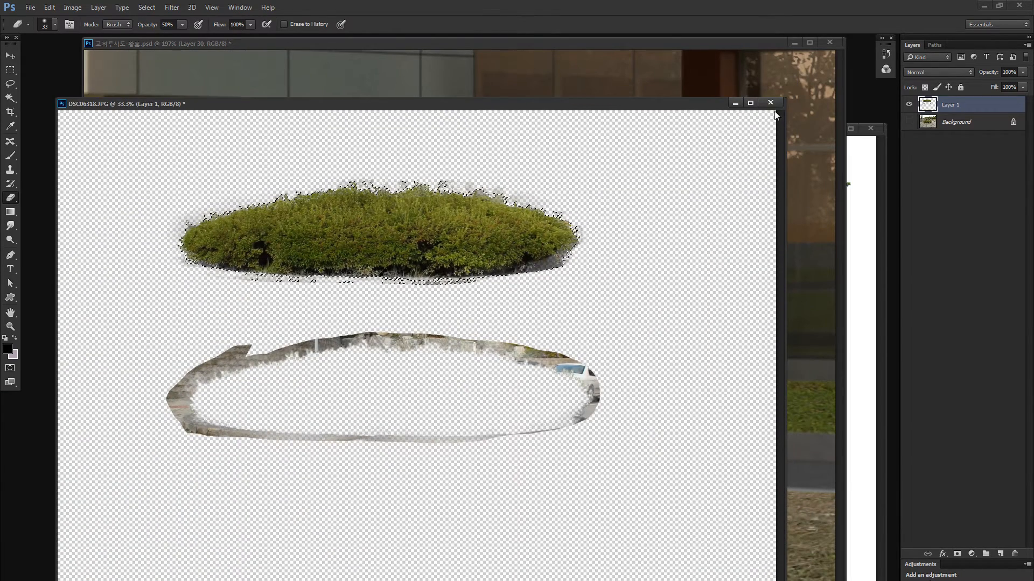
pyautogui.click(771, 103)
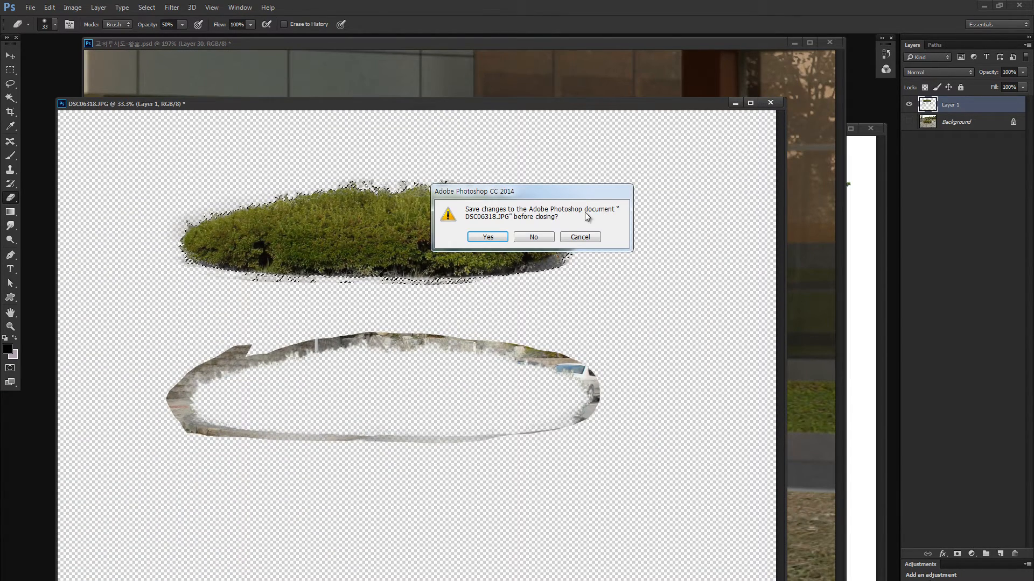
pyautogui.click(533, 237)
# Shift the shrub slightly away from the entrance, toward the corner of the ribbed wall.
pyautogui.hotkey('ctrl', '0')
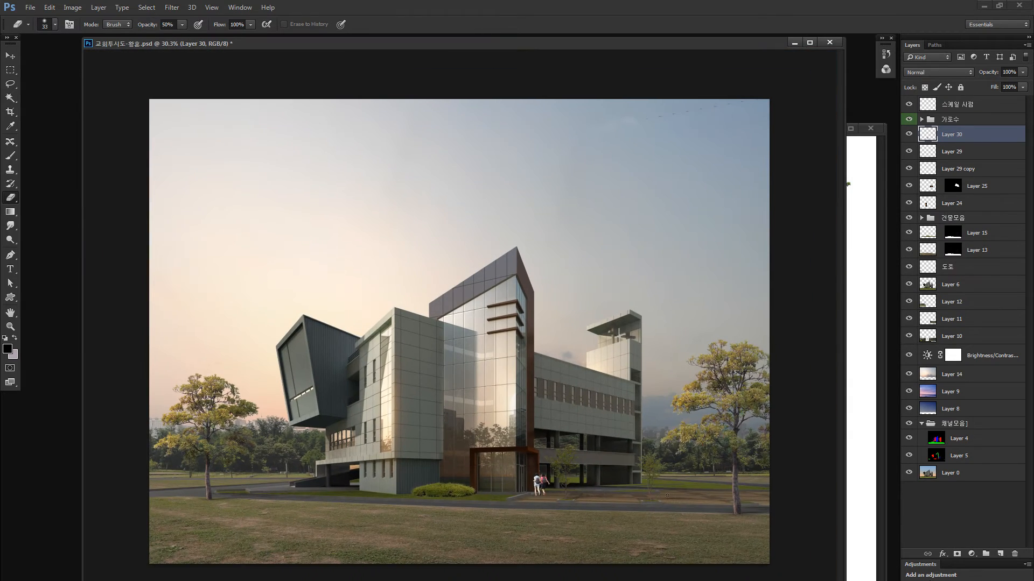
pyautogui.press('z')
pyautogui.click(508, 472)
pyautogui.moveTo(509, 470); pyautogui.dragTo(512, 463)
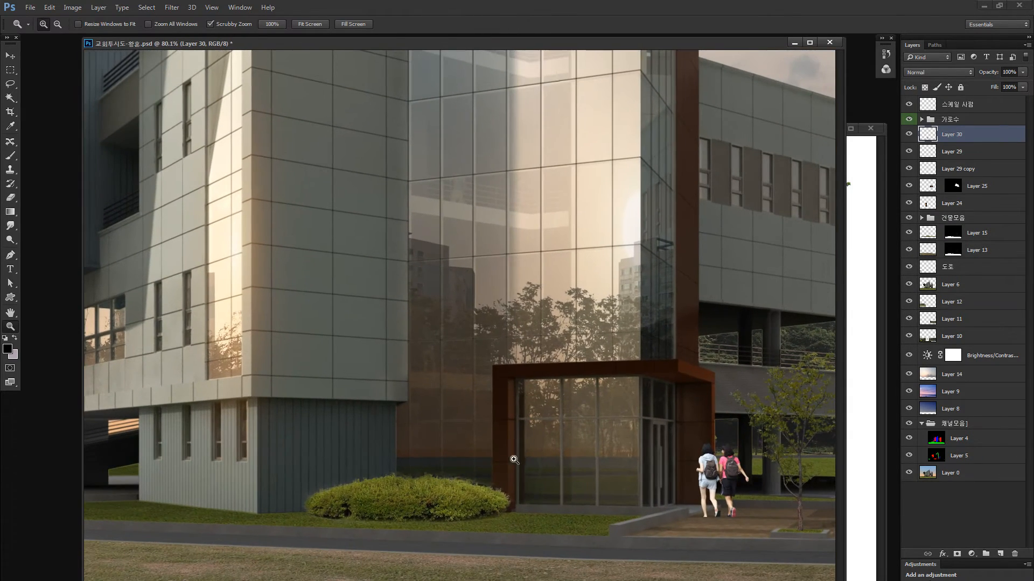
pyautogui.press('v')
pyautogui.moveTo(386, 459); pyautogui.dragTo(570, 421)
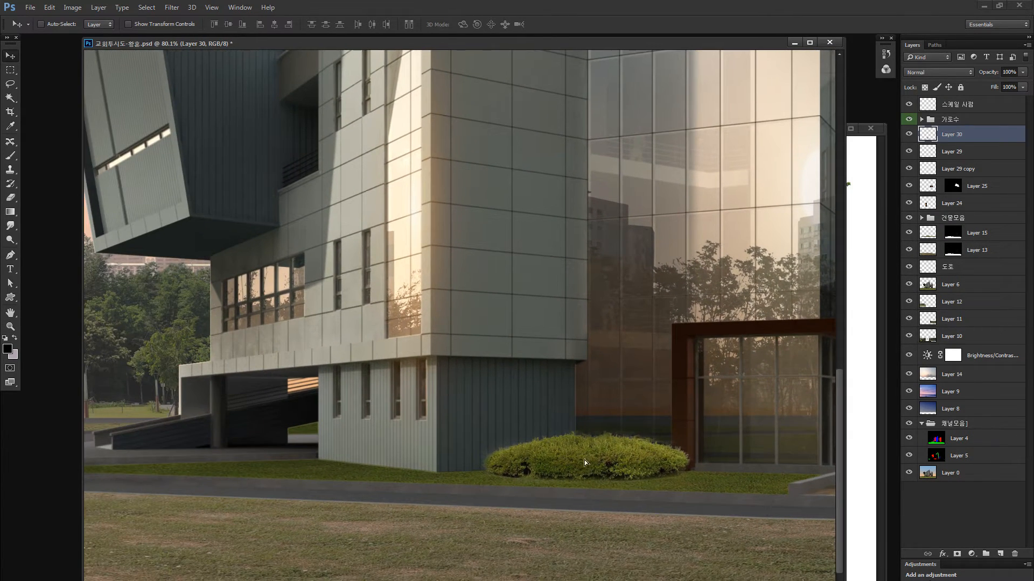
pyautogui.moveTo(588, 462); pyautogui.dragTo(579, 462)
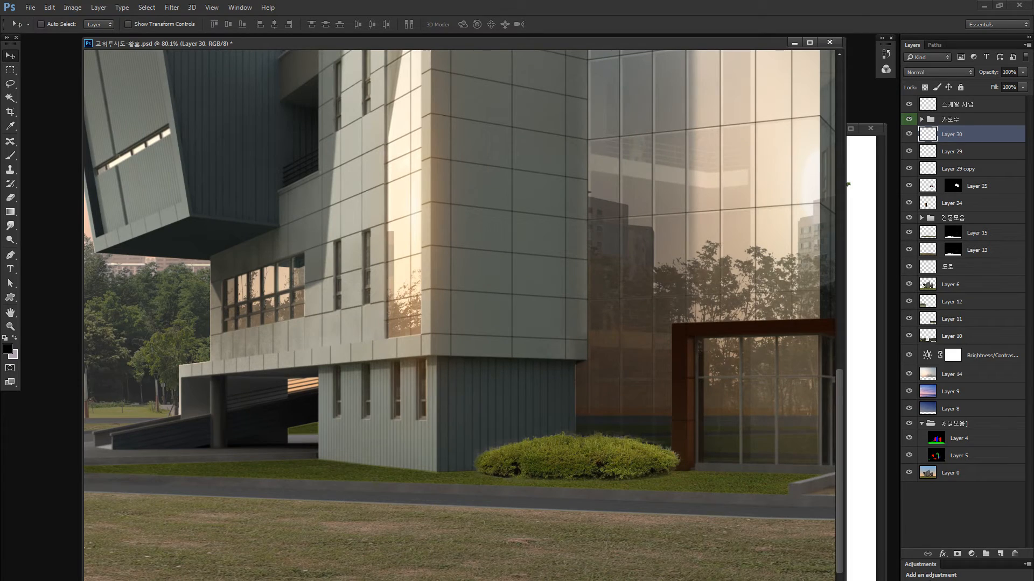
# Switch to ACDSee and open DSC06315, the long hedge photo in the 0805 folder, in Photoshop.
pyautogui.hotkey('alt', 'Tab')
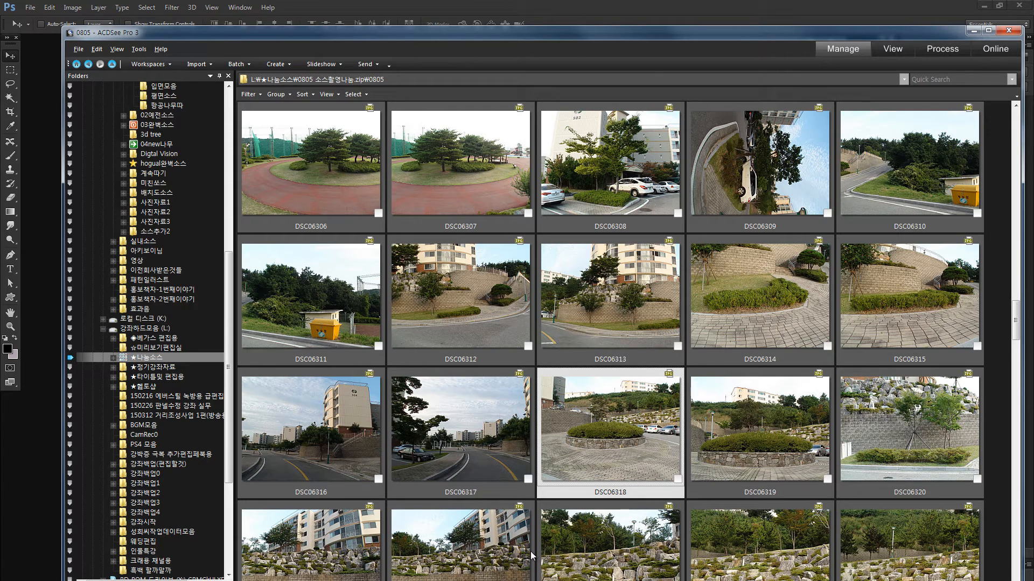
pyautogui.click(774, 359)
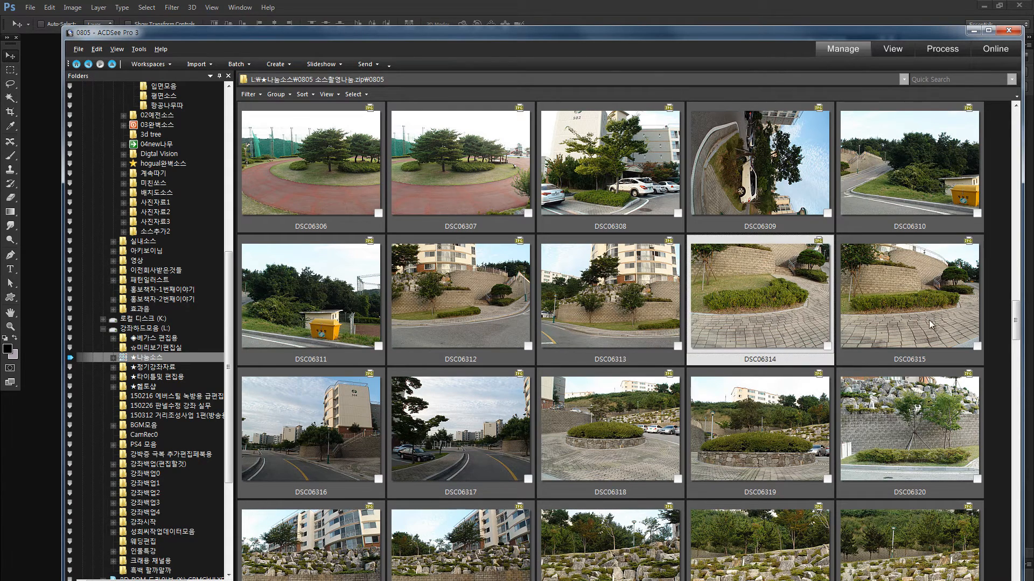
pyautogui.moveTo(929, 320); pyautogui.dragTo(90, 417)
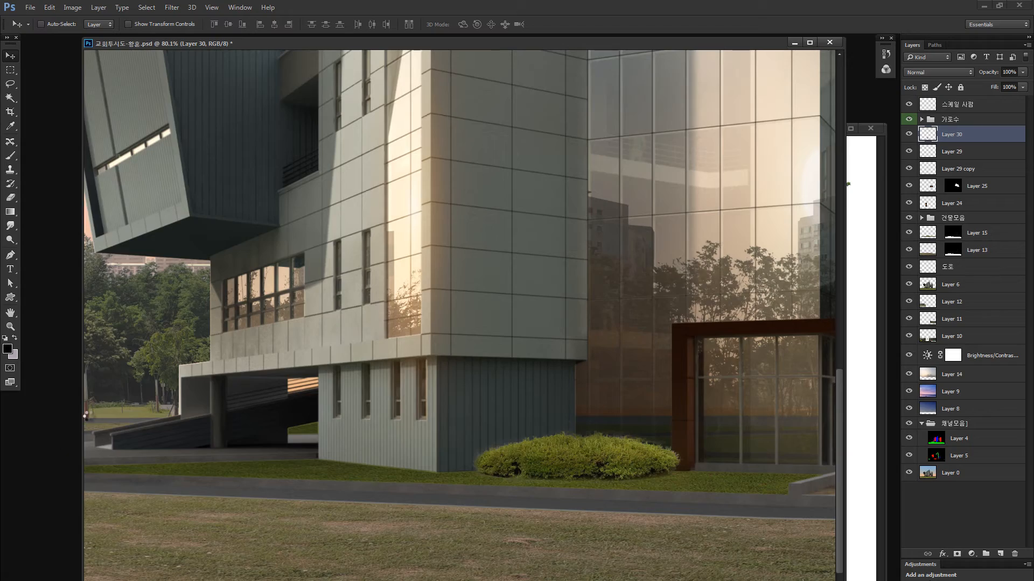
# Lasso loosely around the long hedge with a 3 px feather, copy it to a new layer, and hide the Background layer.
pyautogui.press('l')
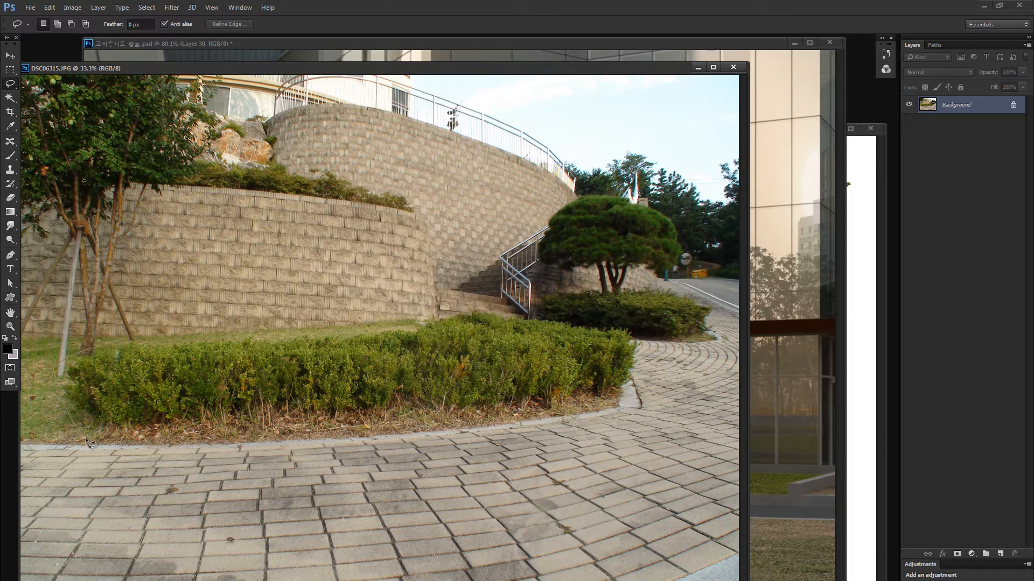
pyautogui.moveTo(86, 441); pyautogui.dragTo(75, 366)
pyautogui.press('Return')
pyautogui.write('3')
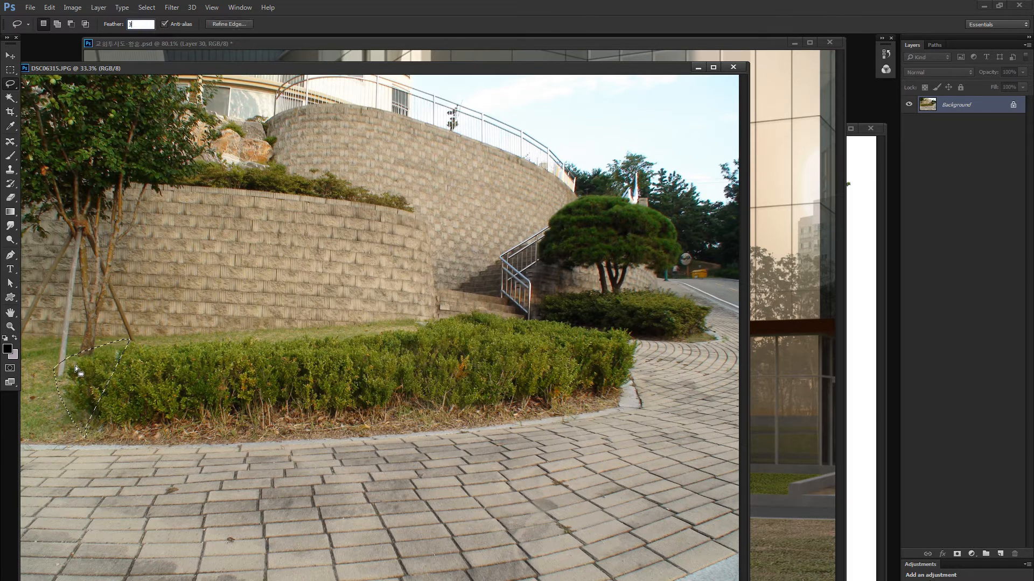
pyautogui.press('Return')
pyautogui.moveTo(134, 341)
pyautogui.mouseDown()
pyautogui.moveTo(65, 361)
pyautogui.moveTo(65, 407)
pyautogui.moveTo(86, 434)
pyautogui.moveTo(280, 434)
pyautogui.moveTo(260, 437)
pyautogui.moveTo(441, 405)
pyautogui.moveTo(395, 426)
pyautogui.mouseUp()
pyautogui.moveTo(639, 330); pyautogui.dragTo(496, 307)
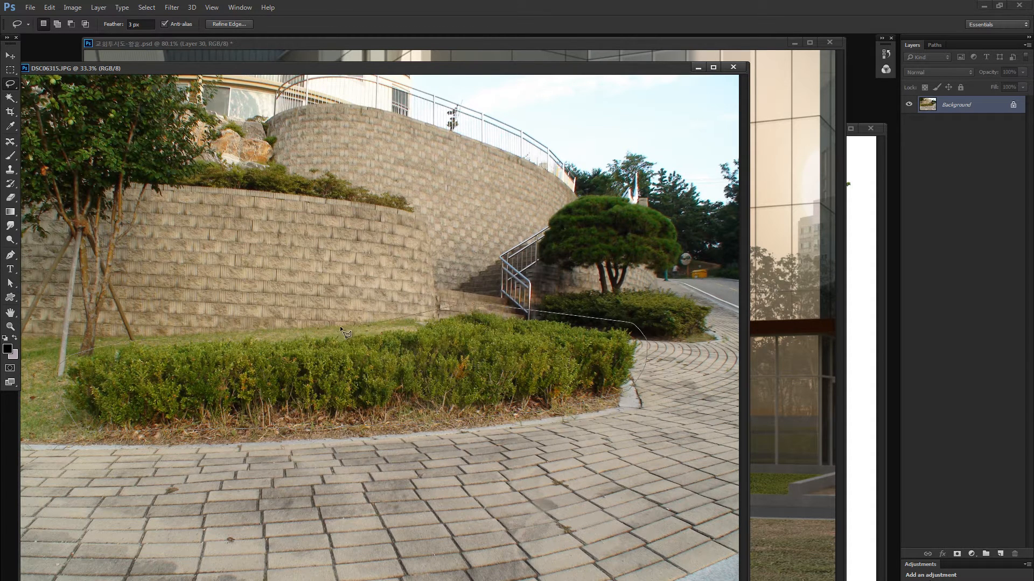
pyautogui.moveTo(340, 328); pyautogui.dragTo(164, 336)
pyautogui.hotkey('ctrl', 'j')
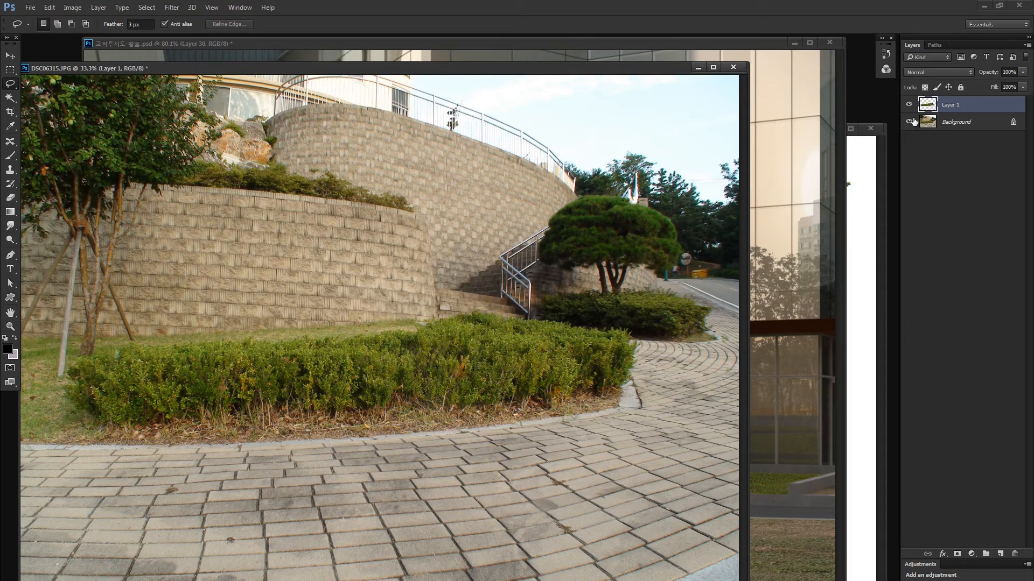
pyautogui.click(910, 121)
# Lasso the hedge cut-out, tracing the foliage edge closely along its back and right end and looping loosely around the rest.
pyautogui.press('z')
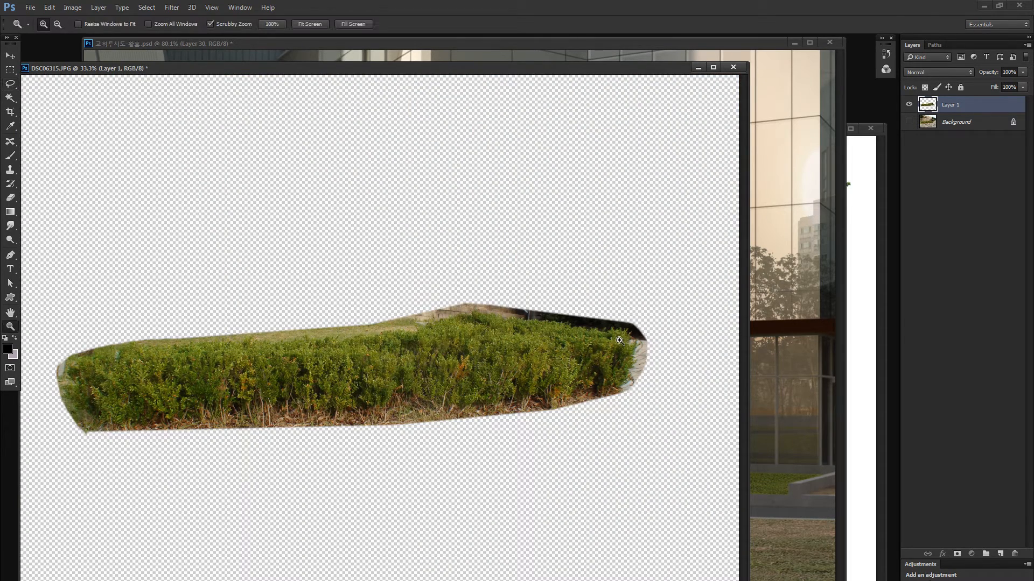
pyautogui.press('l')
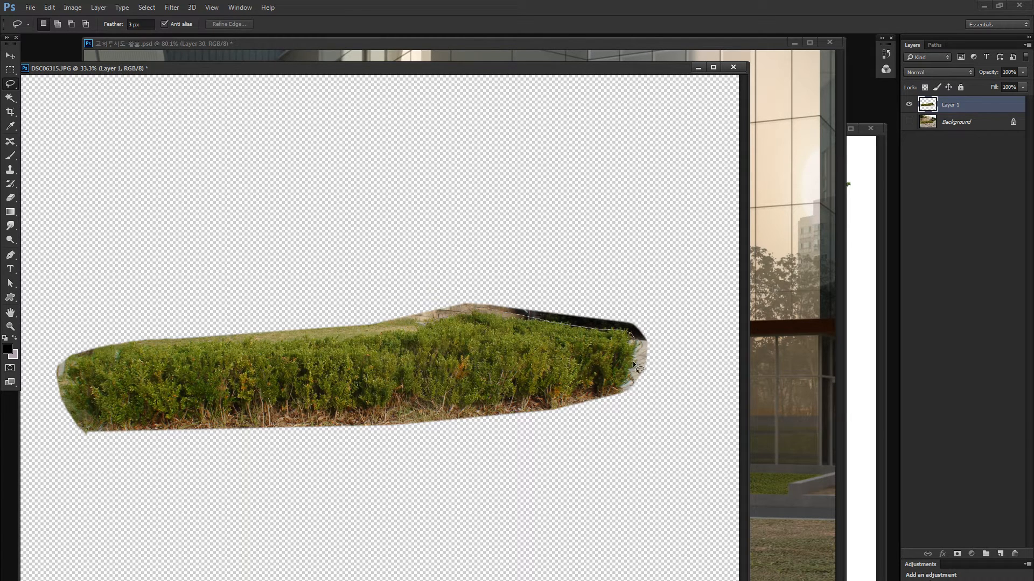
pyautogui.moveTo(596, 418)
pyautogui.mouseDown()
pyautogui.moveTo(323, 508)
pyautogui.moveTo(105, 493)
pyautogui.mouseUp()
pyautogui.moveTo(43, 413)
pyautogui.mouseDown()
pyautogui.moveTo(131, 312)
pyautogui.moveTo(322, 307)
pyautogui.moveTo(420, 326)
pyautogui.mouseUp()
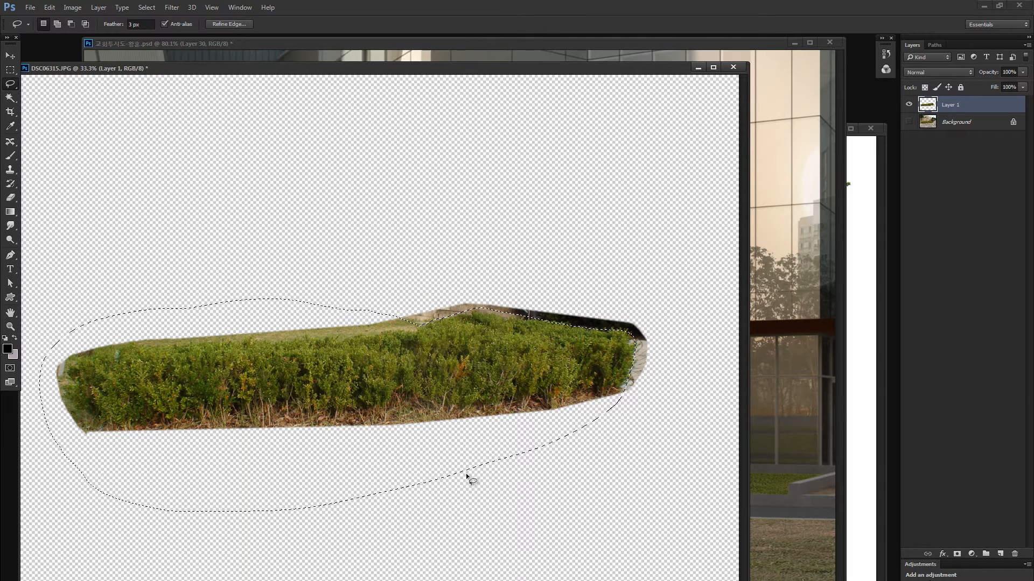
# Refine the selection edge by brushing along the foliage at the hedge's back and right end, output as a selection.
pyautogui.hotkey('alt', 'ctrl', 'r')
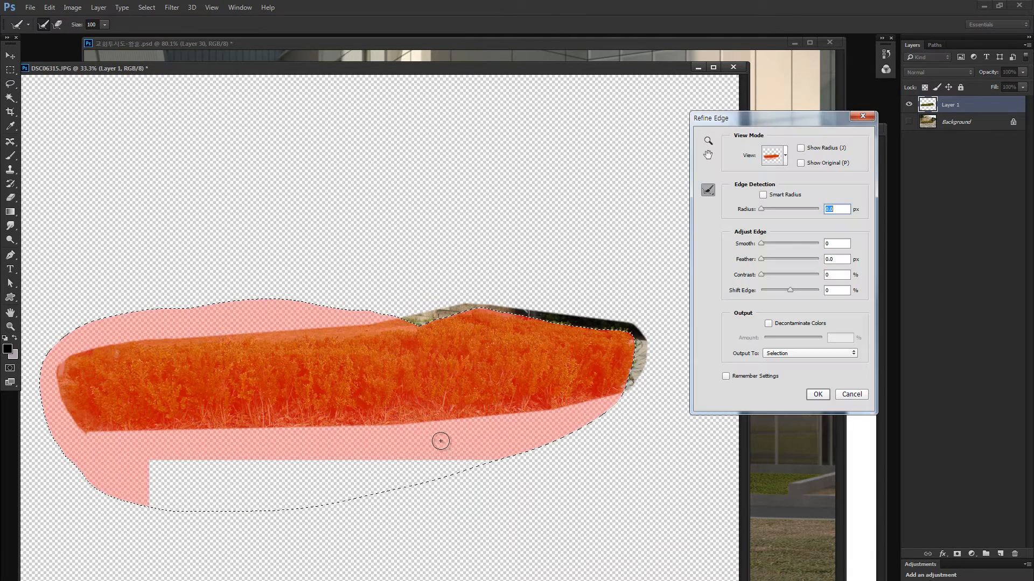
pyautogui.moveTo(463, 313)
pyautogui.mouseDown()
pyautogui.moveTo(418, 320)
pyautogui.moveTo(486, 311)
pyautogui.moveTo(632, 337)
pyautogui.moveTo(621, 394)
pyautogui.moveTo(633, 372)
pyautogui.mouseUp()
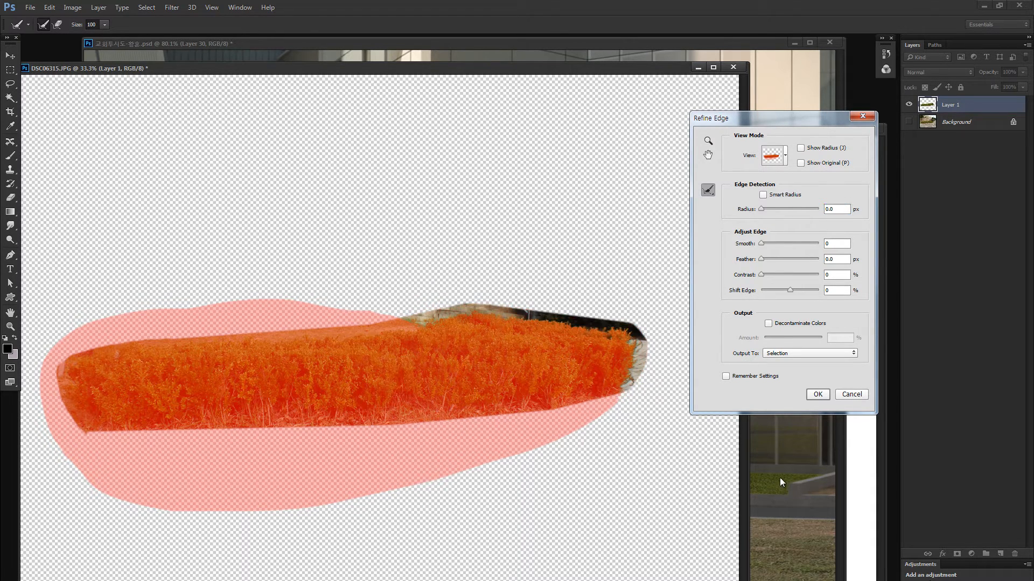
pyautogui.click(818, 396)
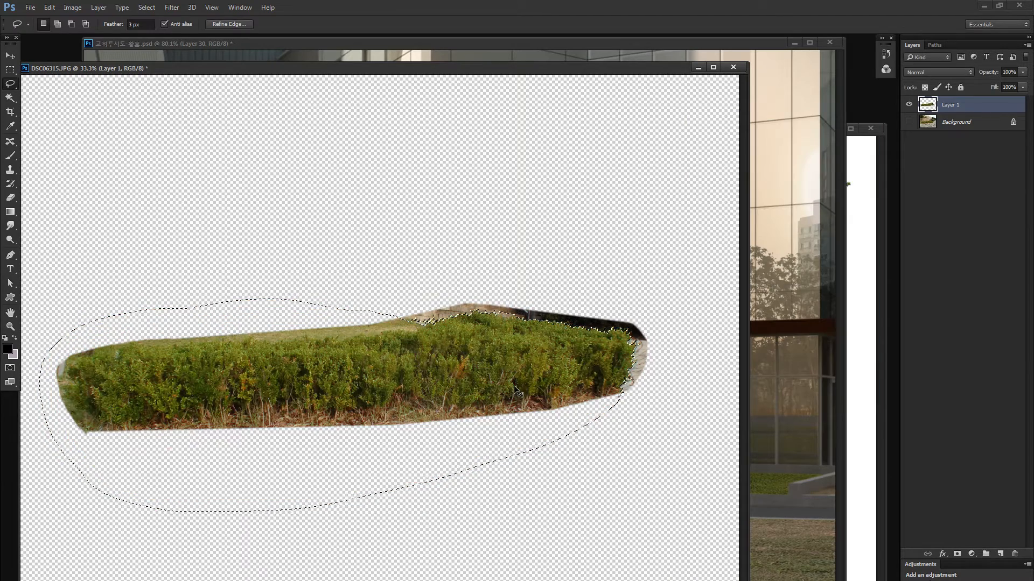
# Move the selected hedge clear of its leftover background fringe and bring it into the building rendering.
pyautogui.moveTo(517, 285); pyautogui.dragTo(514, 122)
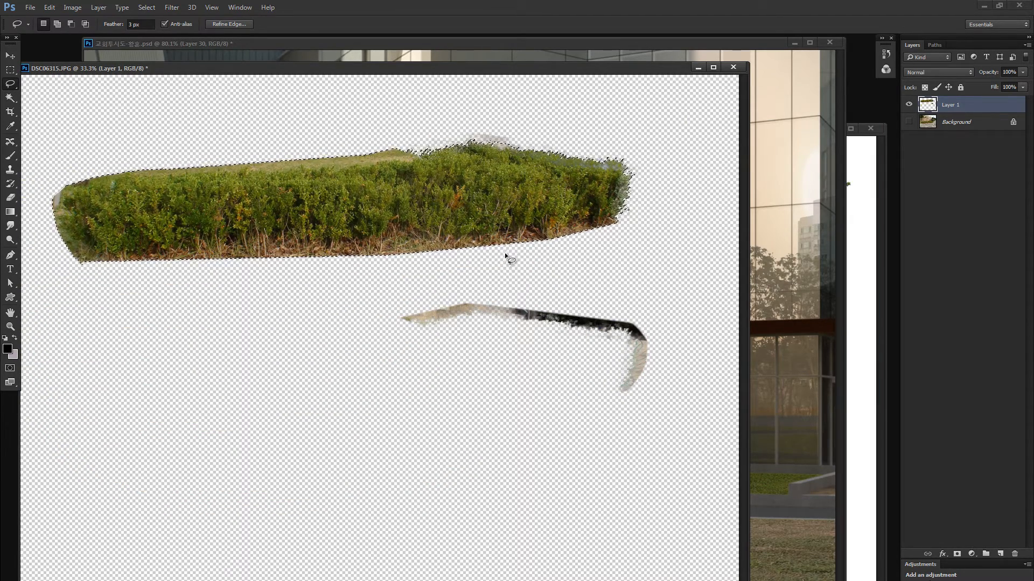
pyautogui.press('v')
pyautogui.moveTo(585, 248); pyautogui.dragTo(778, 273)
pyautogui.scroll(-4, 707, 356)
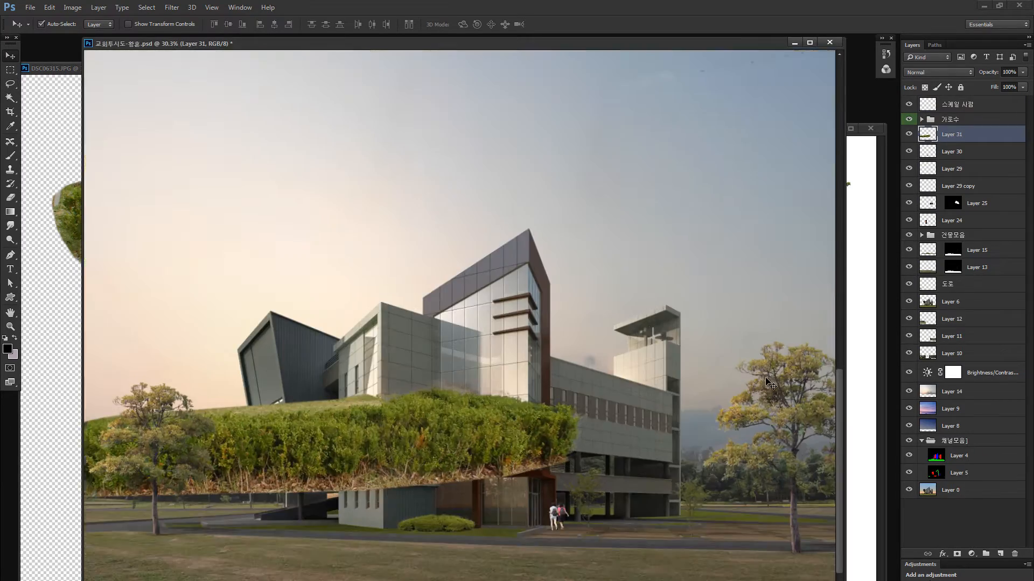
# Scale the imported hedge down and place it on the ground in front of the glazed entrance.
pyautogui.hotkey('ctrl', 't')
pyautogui.moveTo(557, 371); pyautogui.dragTo(285, 436)
pyautogui.moveTo(360, 468); pyautogui.dragTo(571, 470)
pyautogui.press('Return')
pyautogui.press('z')
# Scale the hedge to about 52% and move it beside the existing shrub in front of the entrance.
pyautogui.hotkey('ctrl', 't')
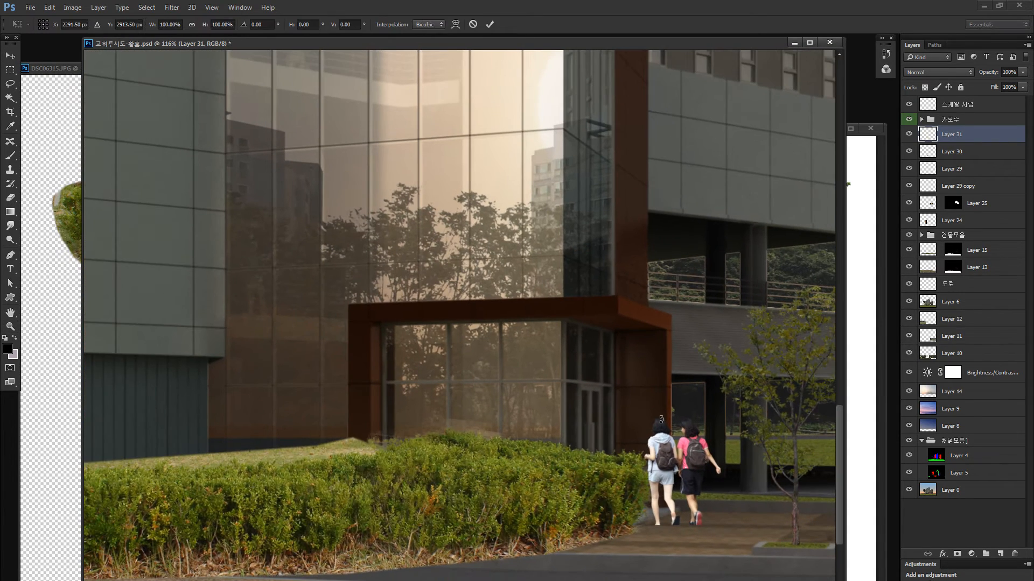
pyautogui.moveTo(669, 420); pyautogui.dragTo(357, 464)
pyautogui.moveTo(315, 498); pyautogui.dragTo(566, 511)
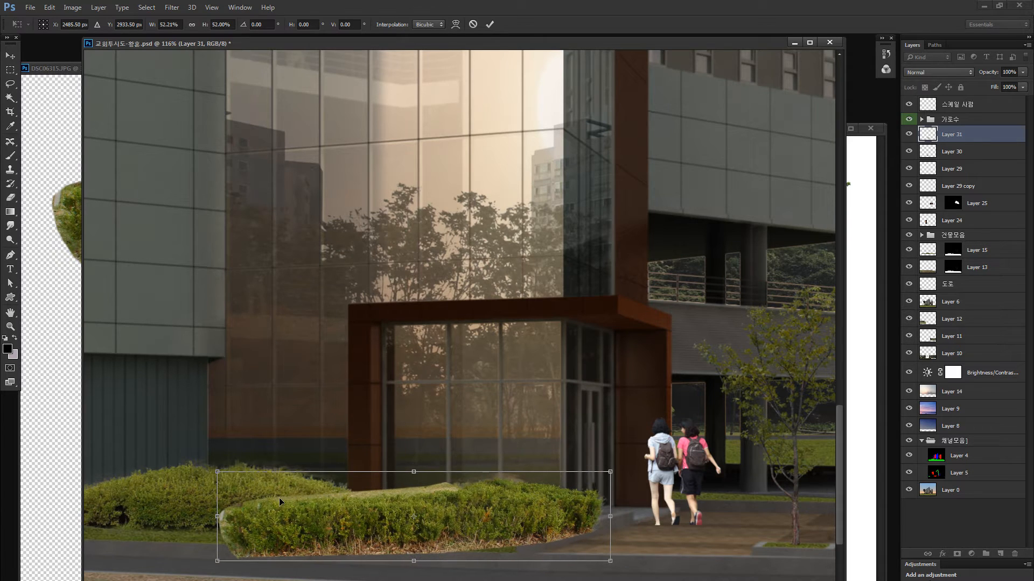
# Skew the hedge vertically by about 3°, shrink it slightly, and fit it between the shrub and the entrance steps.
pyautogui.moveTo(214, 519); pyautogui.dragTo(215, 495)
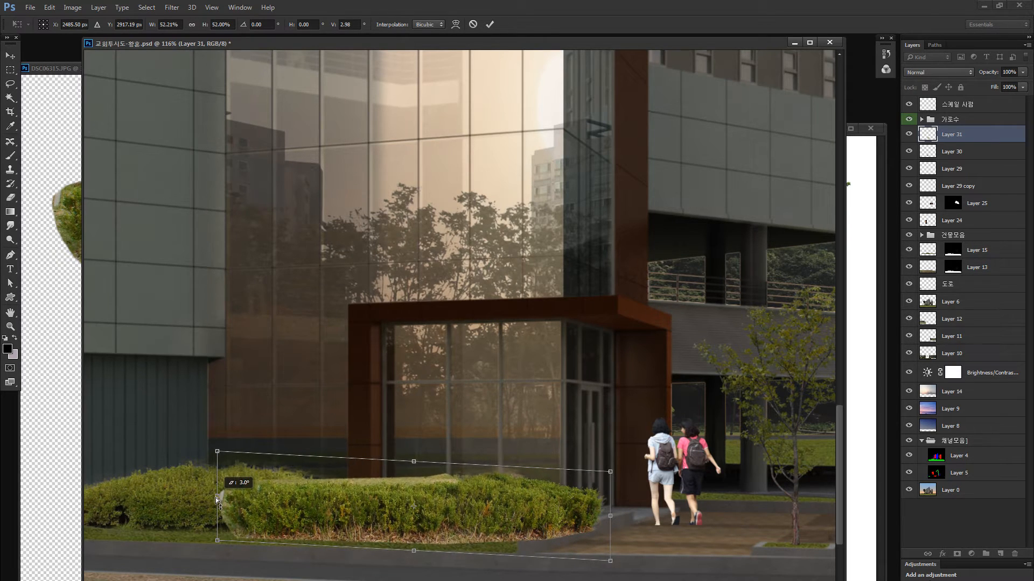
pyautogui.moveTo(573, 502); pyautogui.dragTo(590, 508)
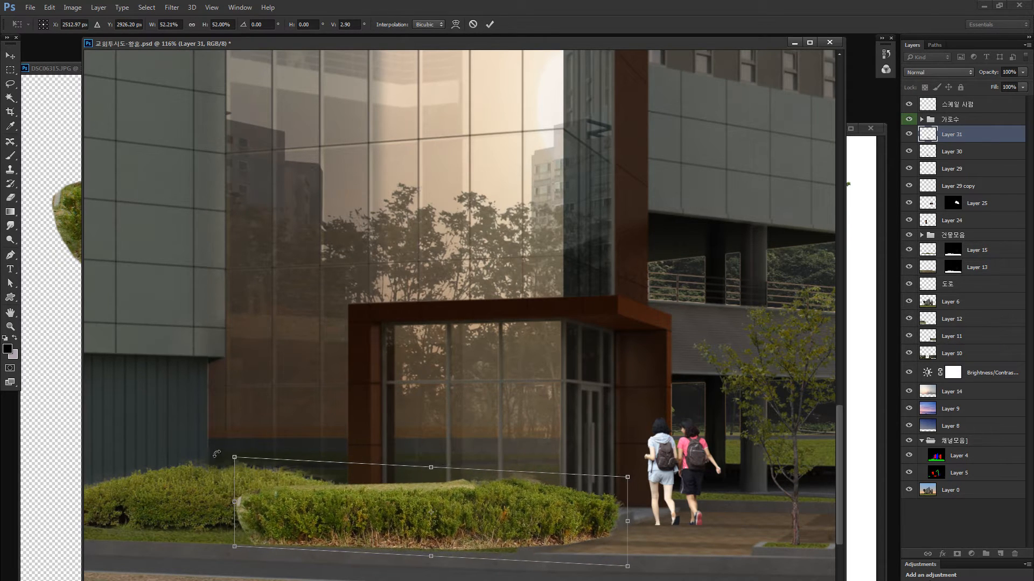
pyautogui.moveTo(235, 457); pyautogui.dragTo(235, 472)
pyautogui.moveTo(234, 547); pyautogui.dragTo(281, 508)
pyautogui.moveTo(569, 504); pyautogui.dragTo(559, 513)
pyautogui.press('Return')
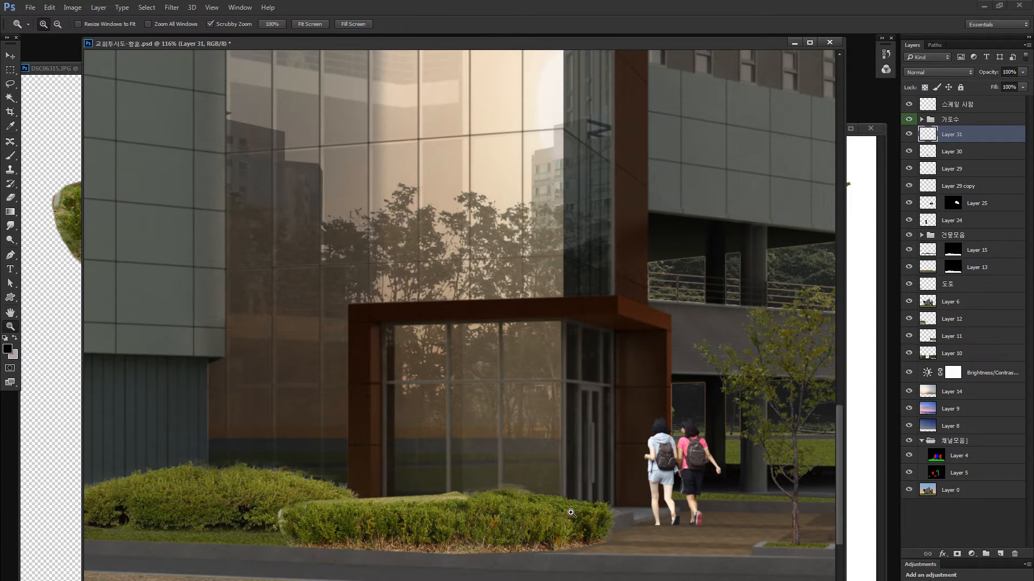
# Erase the leftover grass strip and hard edge around the hedge's left end with the Eraser.
pyautogui.press('e')
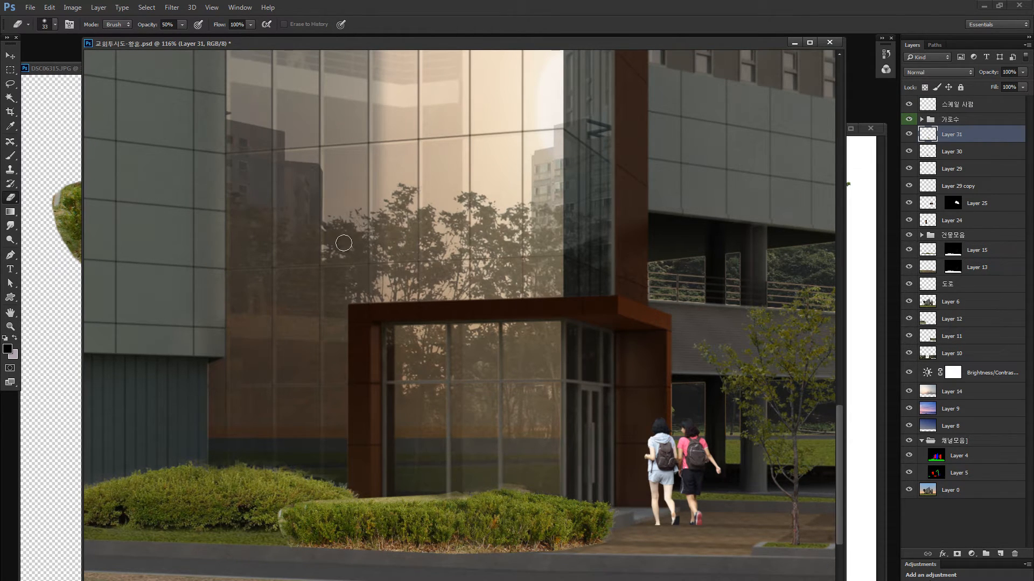
pyautogui.moveTo(147, 27); pyautogui.dragTo(153, 28)
pyautogui.moveTo(357, 497)
pyautogui.mouseDown()
pyautogui.moveTo(443, 485)
pyautogui.moveTo(274, 502)
pyautogui.moveTo(291, 577)
pyautogui.mouseUp()
# Add a layer mask to the hedge's Layer 31 and hide the layer to expose the planting bed.
pyautogui.press('v')
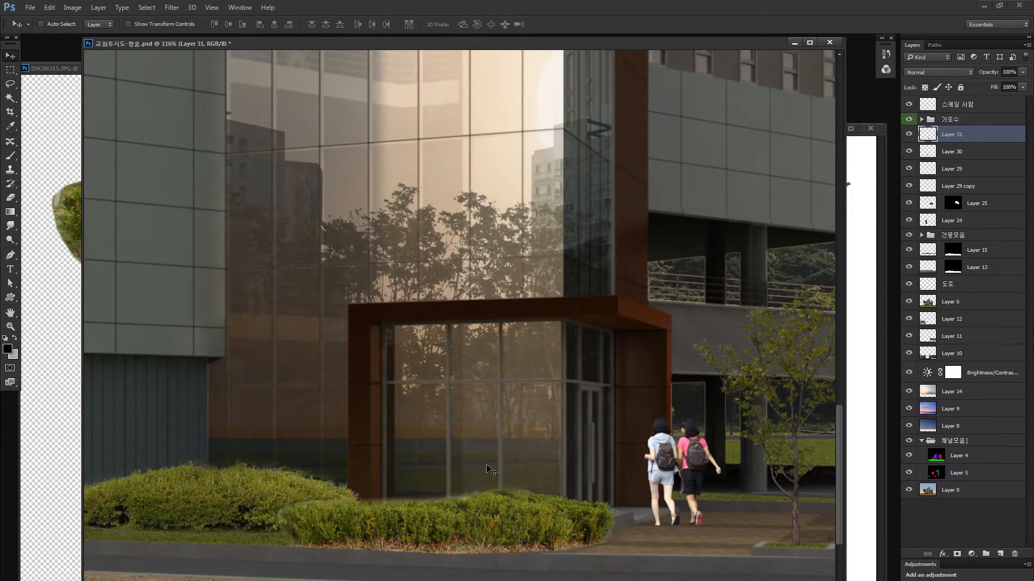
pyautogui.moveTo(434, 489); pyautogui.dragTo(380, 457)
pyautogui.moveTo(493, 499)
pyautogui.mouseDown()
pyautogui.moveTo(486, 486)
pyautogui.moveTo(493, 495)
pyautogui.mouseUp()
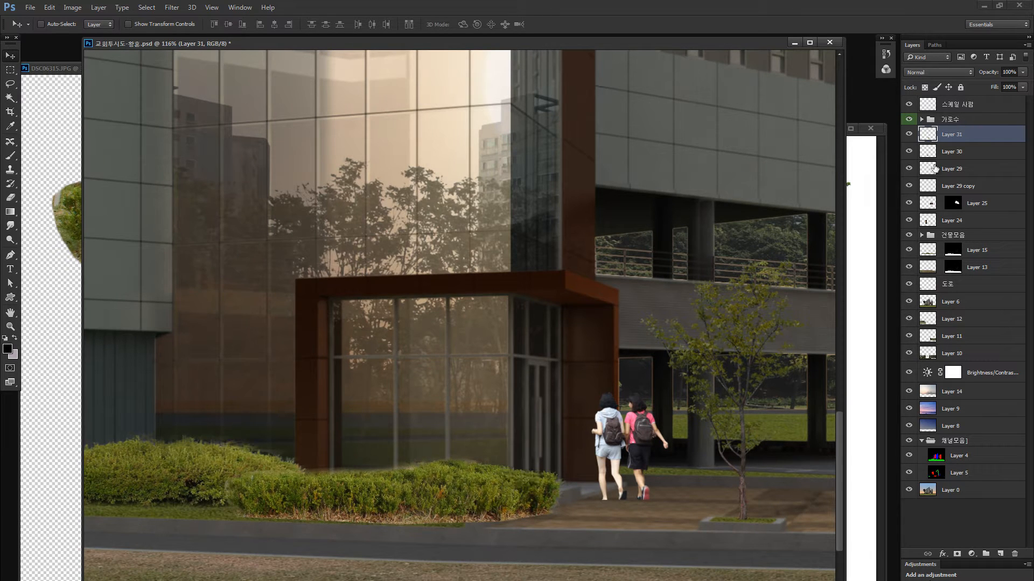
pyautogui.click(957, 553)
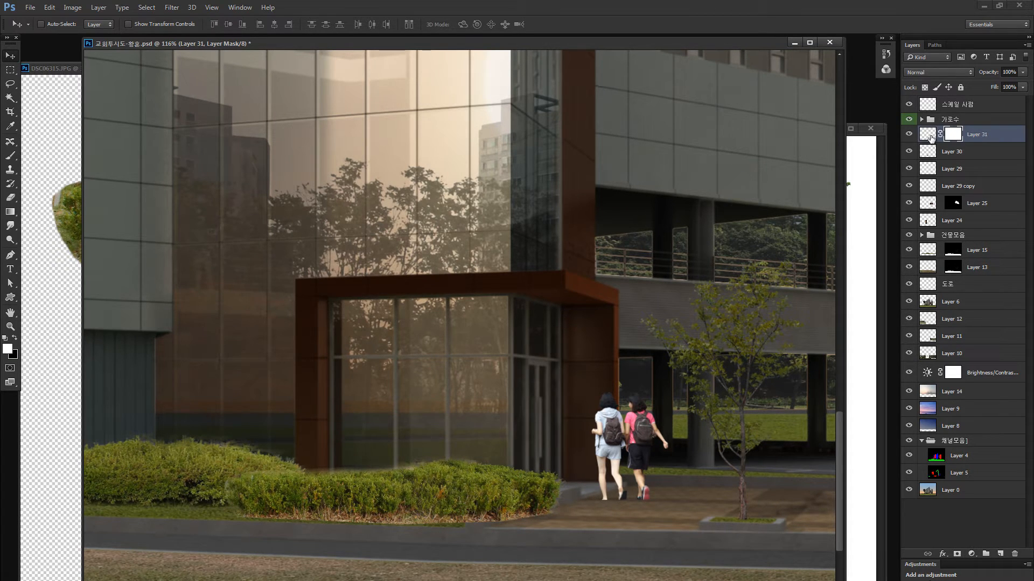
pyautogui.click(909, 134)
# Set up the Polygonal Lasso with a 0 px feather for the planting bed at the entrance.
pyautogui.press('z')
pyautogui.moveTo(524, 515); pyautogui.dragTo(541, 473)
pyautogui.hotkey('shift', 'l')
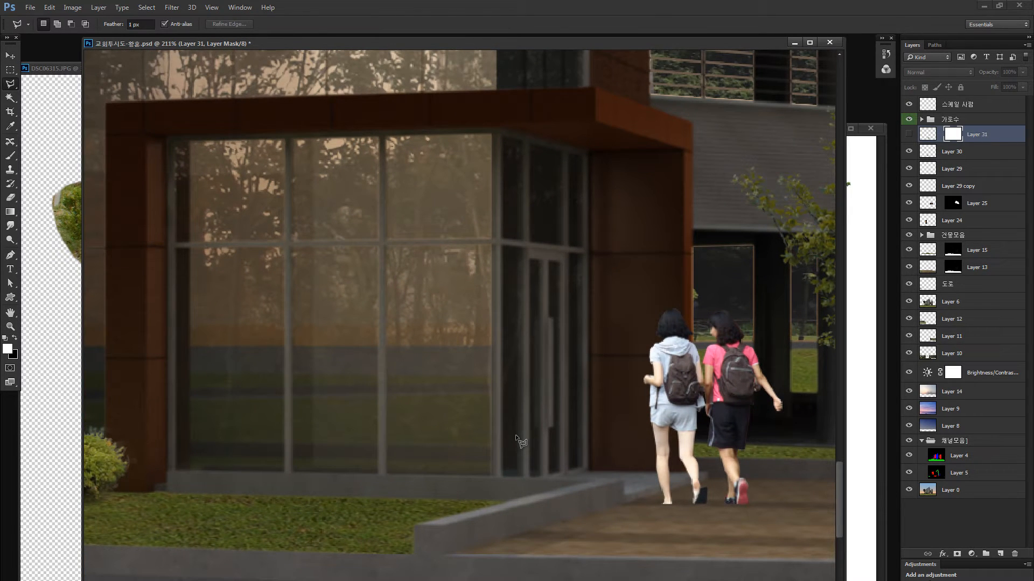
pyautogui.press('Return')
pyautogui.write('0')
pyautogui.press('Return')
pyautogui.press('Return')
pyautogui.press('Return')
pyautogui.moveTo(113, 28); pyautogui.dragTo(96, 29)
pyautogui.press('Return')
pyautogui.press('Return')
pyautogui.press('Return')
pyautogui.write('12')
pyautogui.press('Return')
pyautogui.press('Return')
pyautogui.press('Return')
pyautogui.press('Return')
pyautogui.press('Return')
pyautogui.press('Return')
pyautogui.write('125')
pyautogui.press('Return')
pyautogui.press('Return')
pyautogui.press('Return')
# Outline the planting bed along the inner edge of the low wall and front curb, including the area above for foliage.
pyautogui.click(640, 468)
pyautogui.click(593, 479)
pyautogui.click(415, 524)
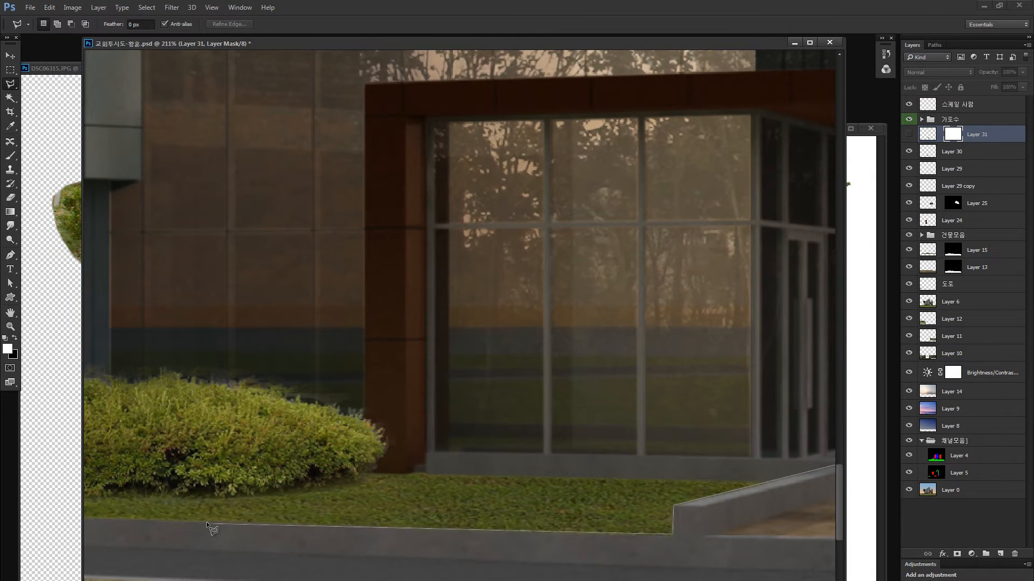
pyautogui.click(205, 526)
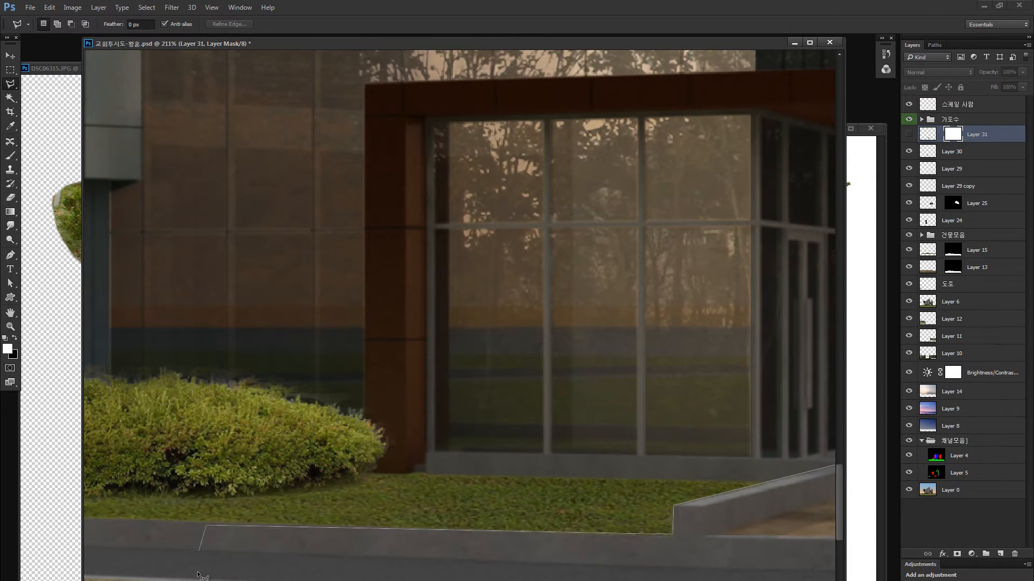
pyautogui.click(158, 365)
pyautogui.click(223, 326)
pyautogui.moveTo(663, 259)
pyautogui.mouseDown()
pyautogui.moveTo(433, 291)
pyautogui.moveTo(371, 270)
pyautogui.mouseUp()
pyautogui.doubleClick(581, 322)
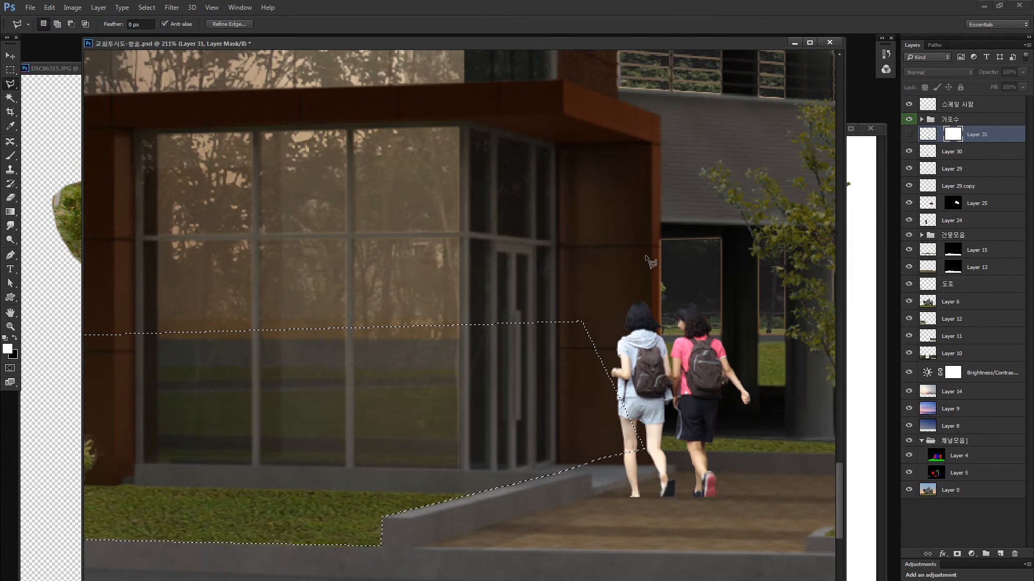
# Show Layer 31, clear the selected area from its mask, deselect, and invert the mask so the hedge stays behind the curb.
pyautogui.click(909, 135)
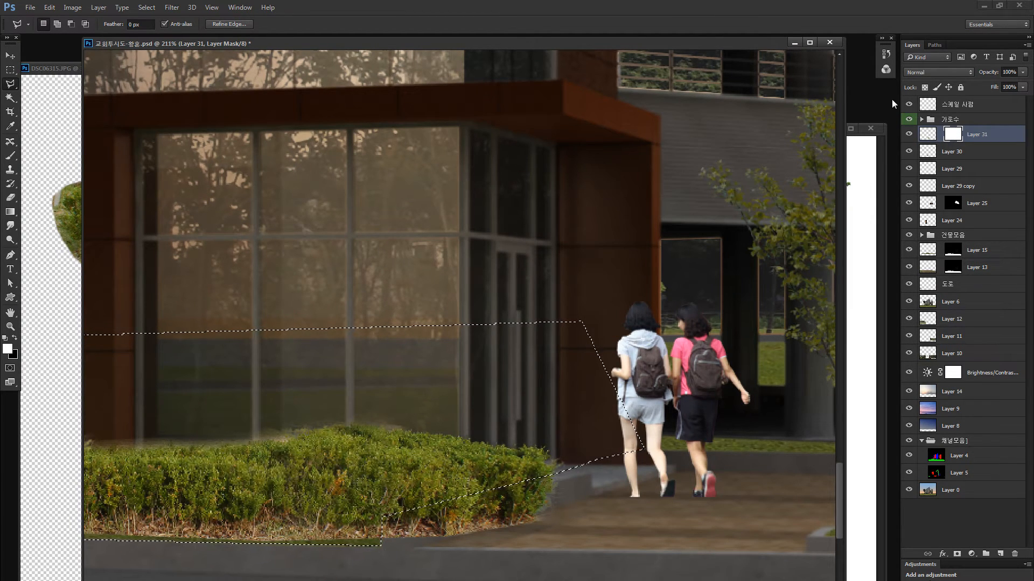
pyautogui.press('Delete')
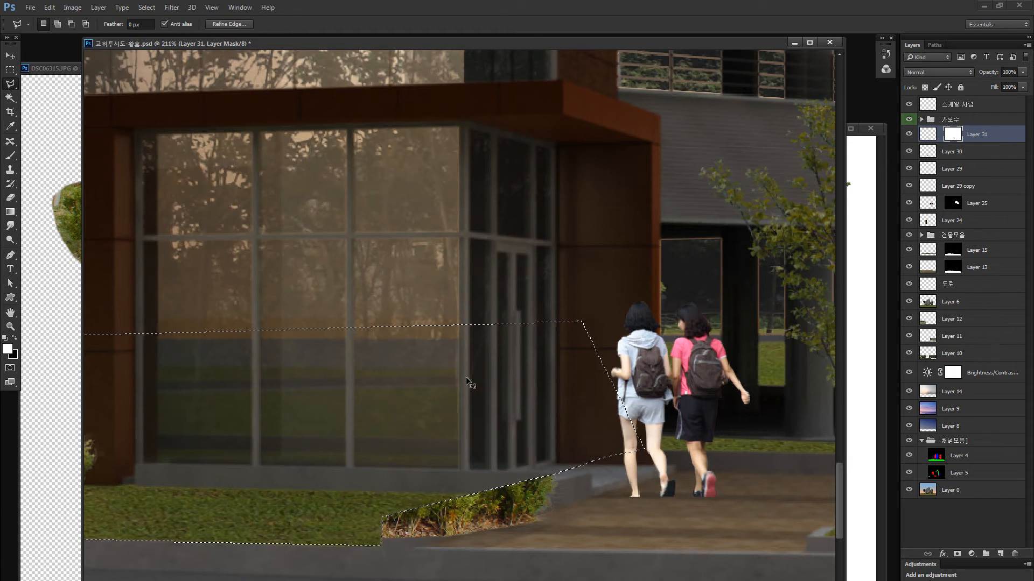
pyautogui.hotkey('ctrl', 'd')
pyautogui.hotkey('ctrl', 'i')
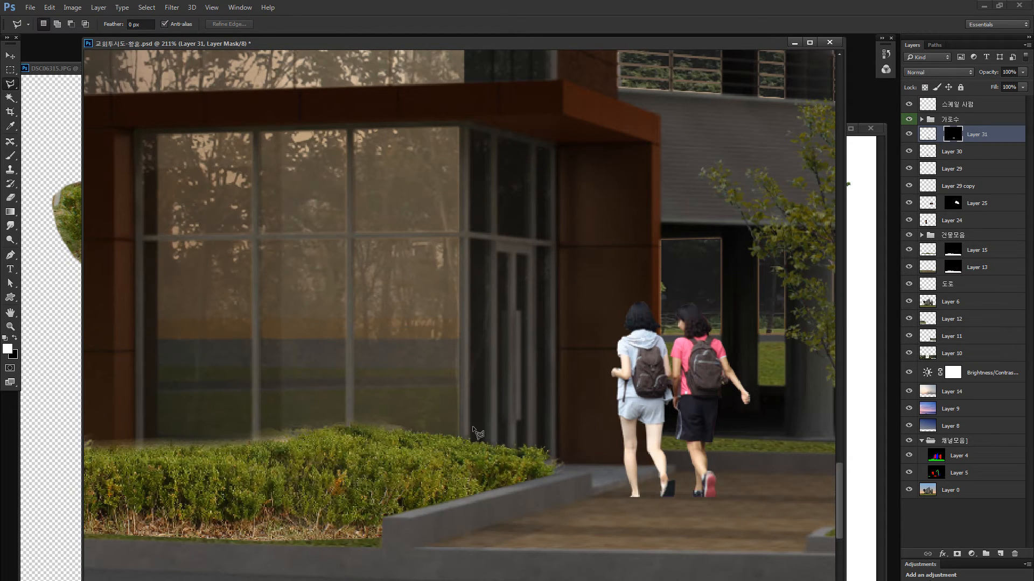
# Check the masked hedge against the whole building, and close the DSC06315 source photo without saving its changes.
pyautogui.moveTo(413, 447); pyautogui.dragTo(638, 424)
pyautogui.moveTo(545, 442); pyautogui.dragTo(447, 420)
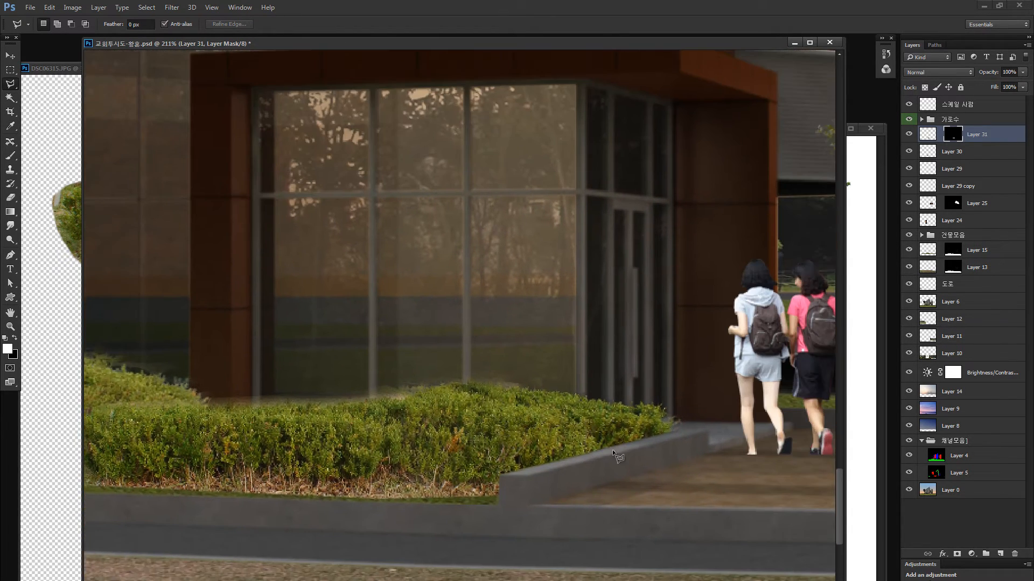
pyautogui.hotkey('ctrl', '-')
pyautogui.hotkey('ctrl', '-')
pyautogui.hotkey('ctrl', '-')
pyautogui.hotkey('ctrl', '-')
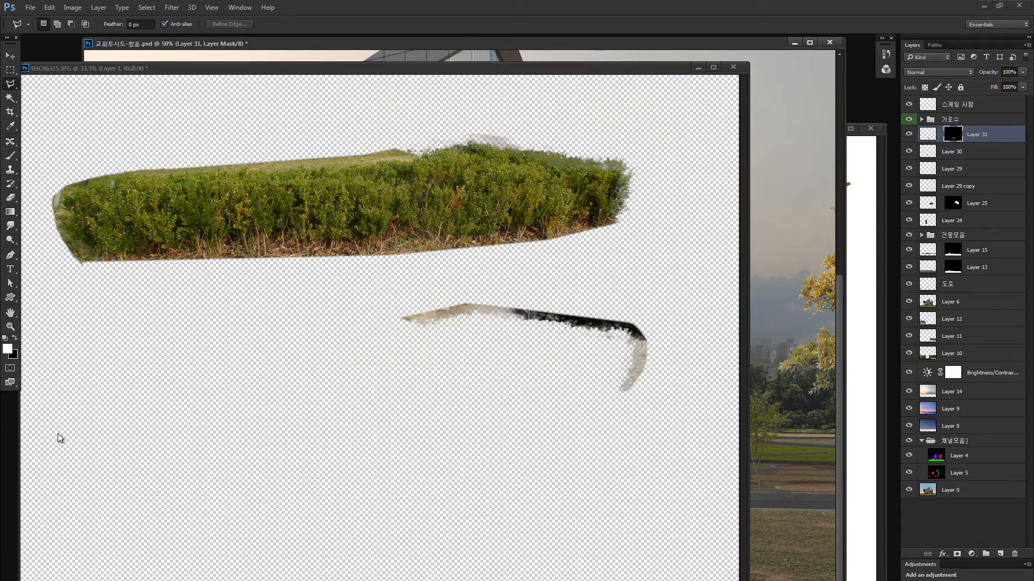
pyautogui.click(59, 433)
pyautogui.click(733, 67)
pyautogui.click(538, 233)
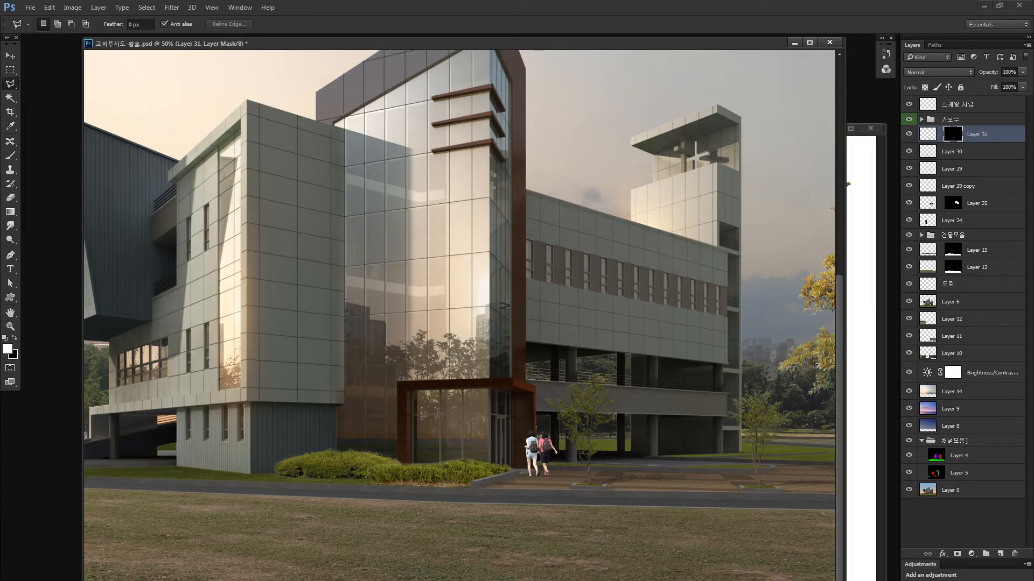
# Switch to ACDSee and open DSC06349 and an adjoining shot of the same long hedge from the 0805 folder in Photoshop.
pyautogui.click(115, 580)
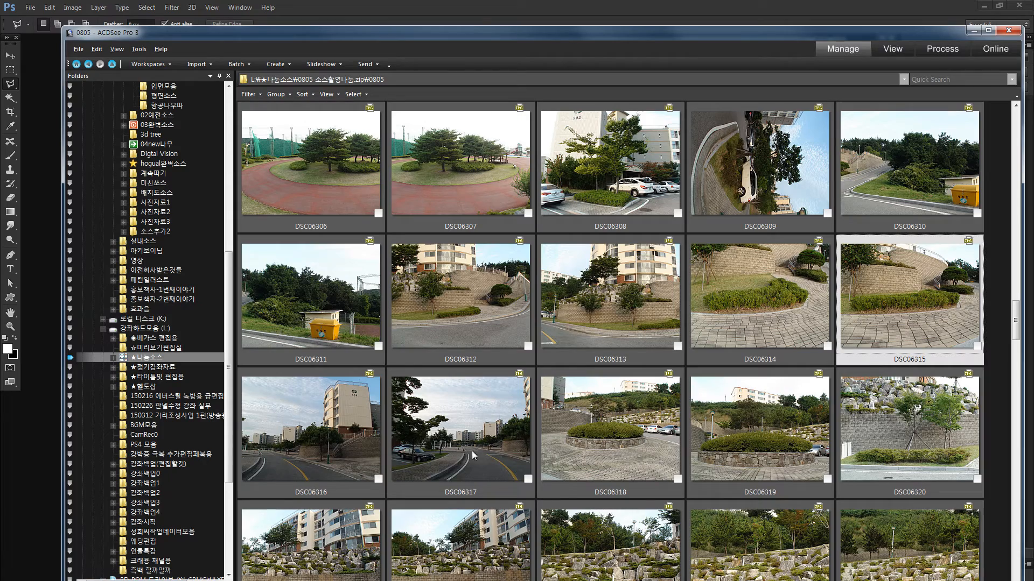
pyautogui.click(566, 438)
pyautogui.scroll(-2, 550, 428)
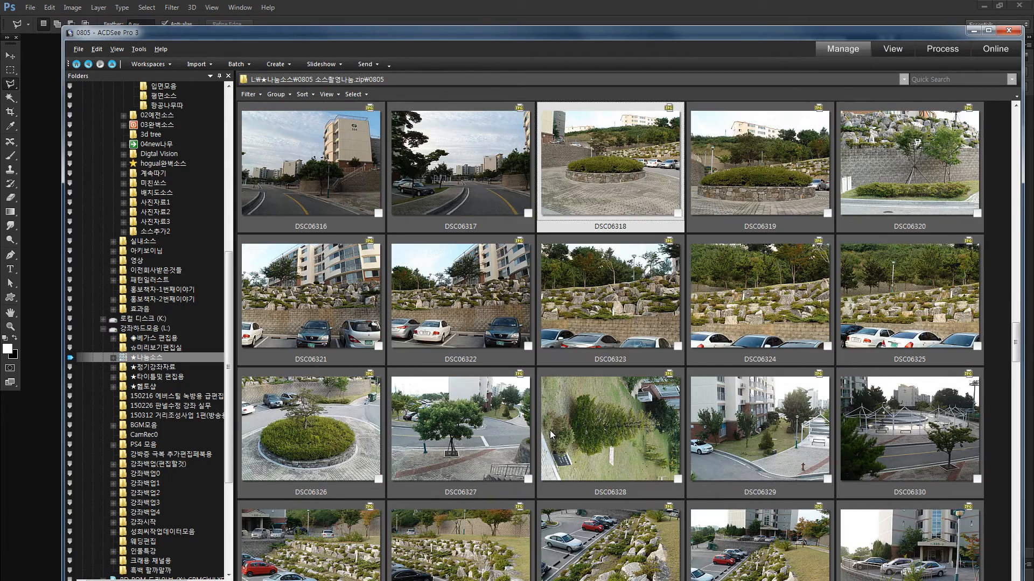
pyautogui.scroll(-5, 550, 430)
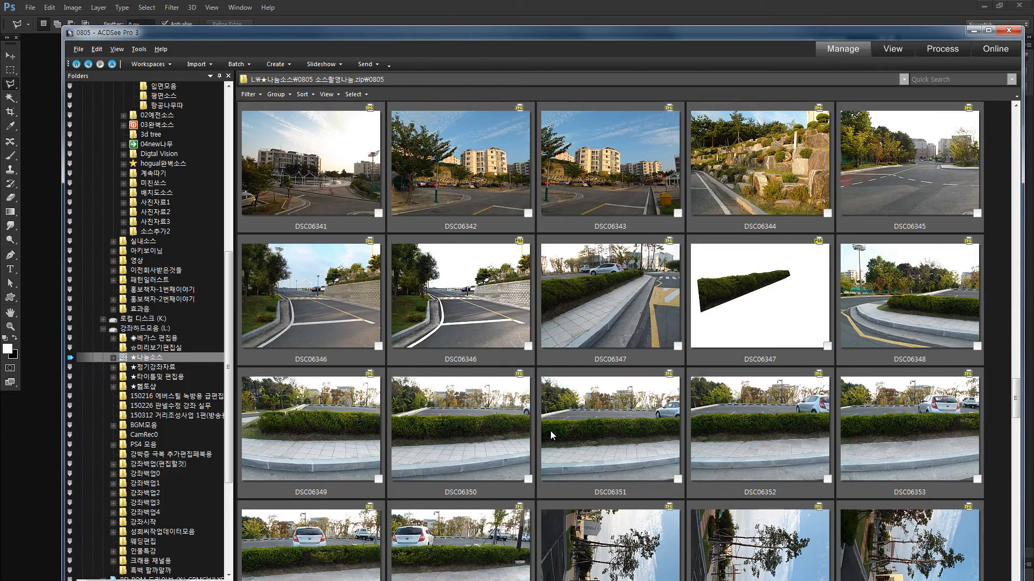
pyautogui.scroll(-1, 551, 431)
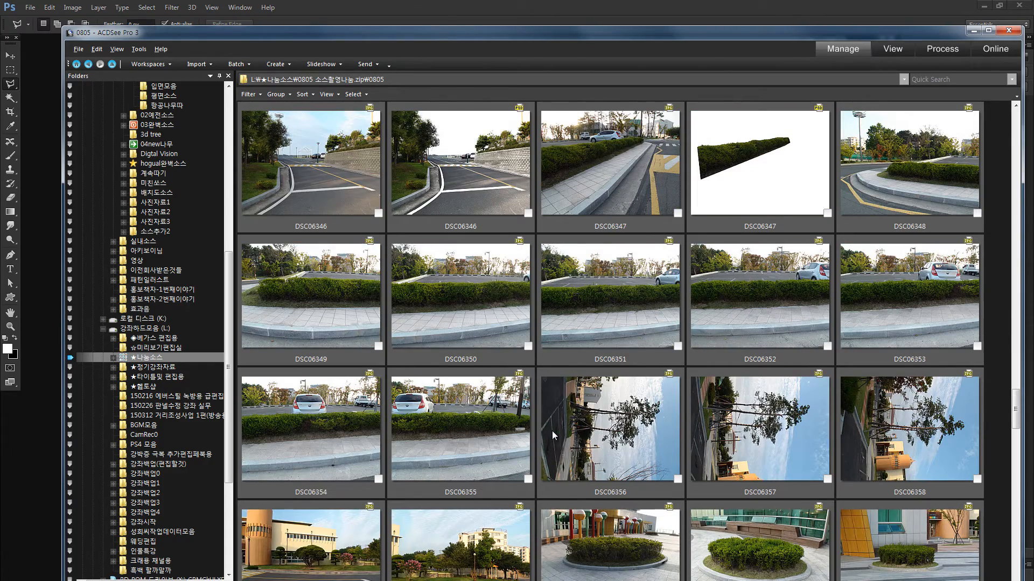
pyautogui.click(342, 290)
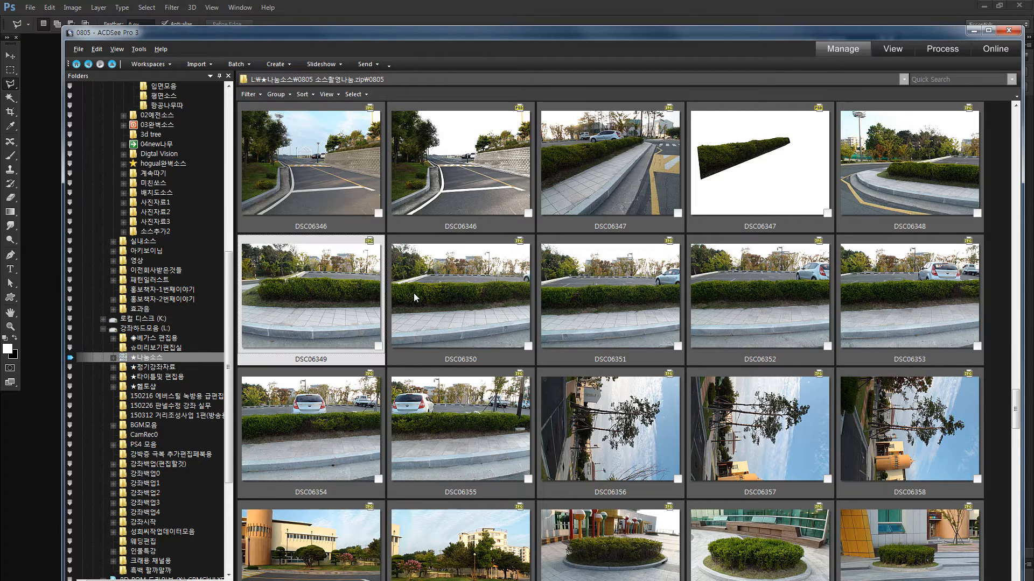
pyautogui.keyDown('shift'); pyautogui.click(437, 289); pyautogui.keyUp('shift')
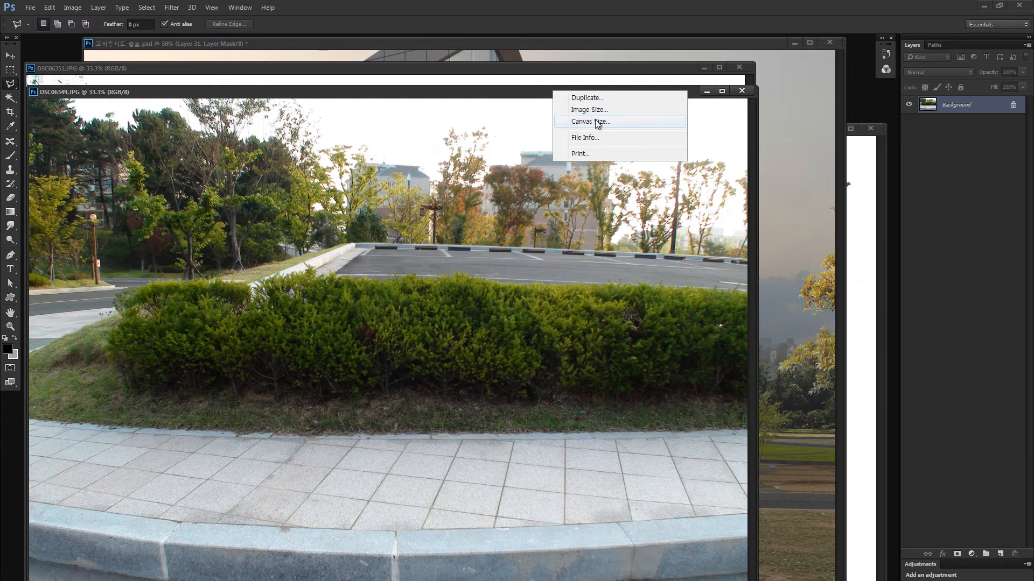
# Extend the DSC06349 canvas to the right with the photo anchored at the left, making it twice as wide.
pyautogui.click(595, 121)
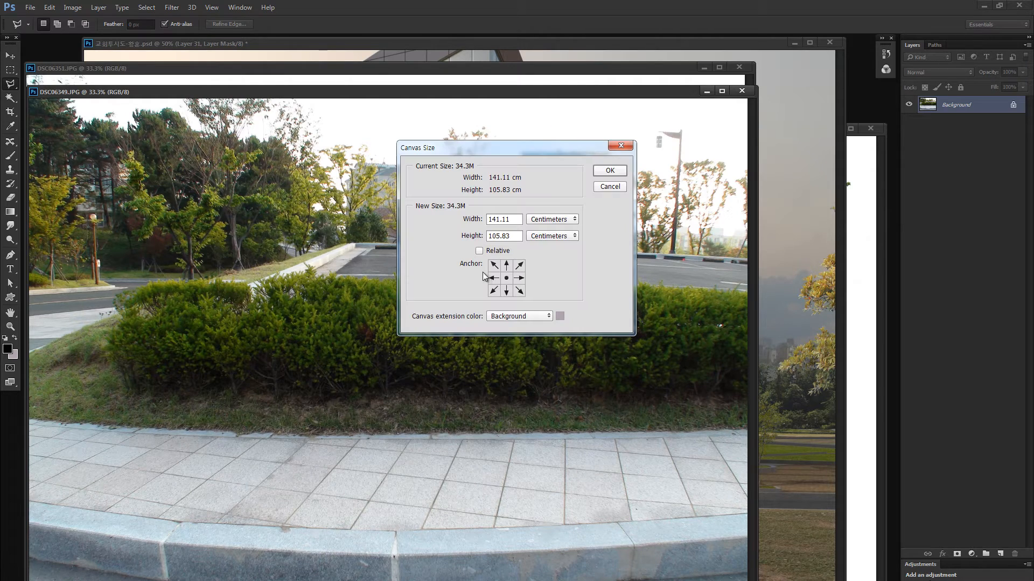
pyautogui.click(494, 278)
pyautogui.click(552, 236)
pyautogui.click(554, 240)
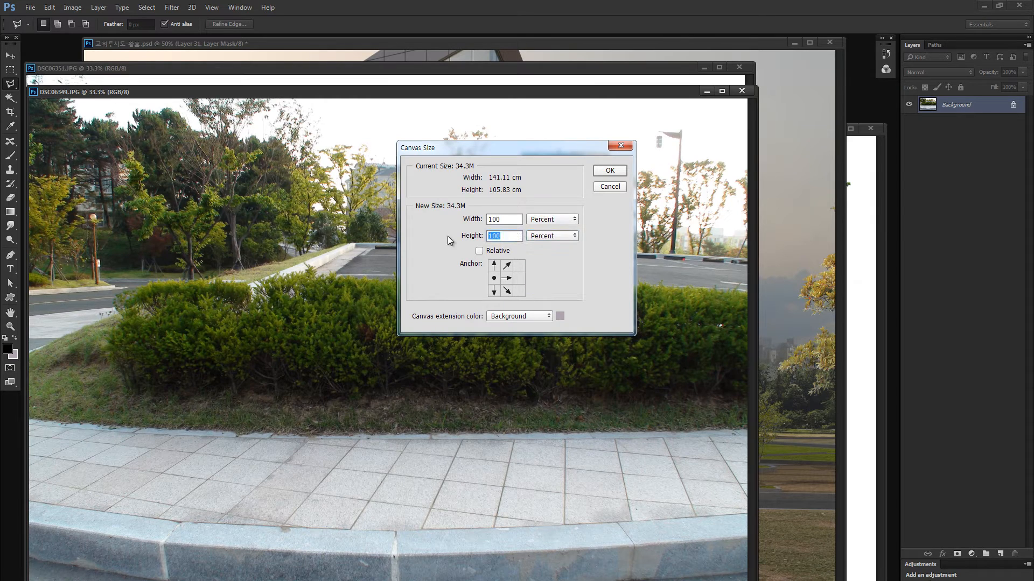
pyautogui.hotkey('shift', 'Tab')
pyautogui.write('120')
pyautogui.press('Return')
pyautogui.hotkey('ctrl', '-')
pyautogui.hotkey('ctrl', '-')
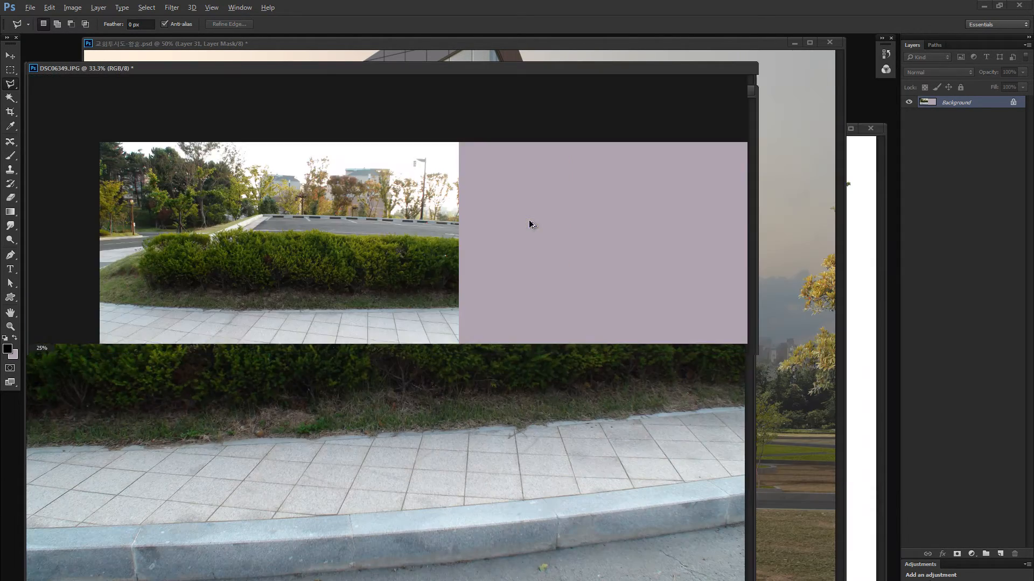
# Copy the DSC06351 photo into DSC06349 and place it over the empty canvas beside the first hedge photo.
pyautogui.press('v')
pyautogui.click(496, 447)
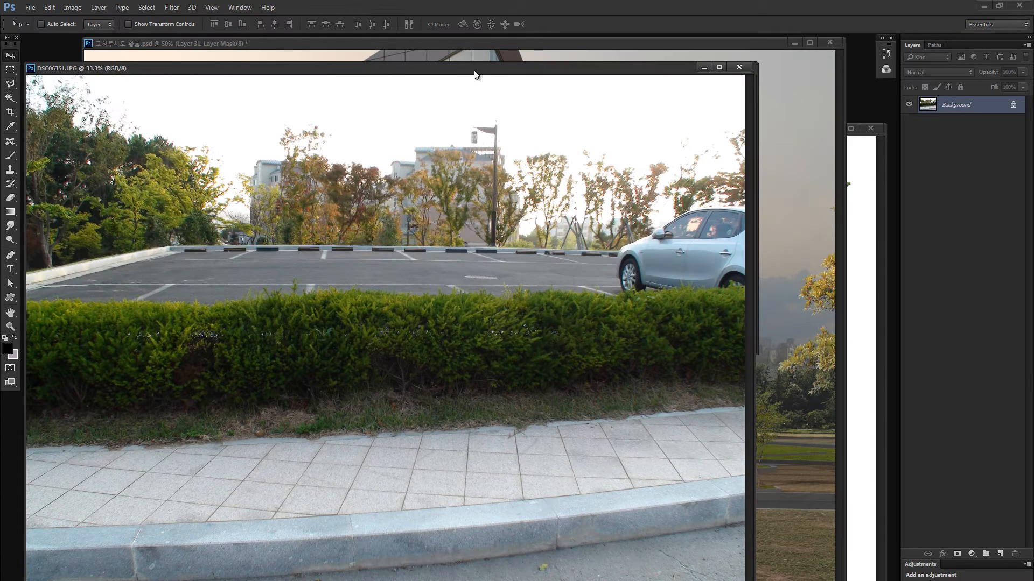
pyautogui.moveTo(475, 70); pyautogui.dragTo(544, 405)
pyautogui.moveTo(497, 483); pyautogui.dragTo(512, 154)
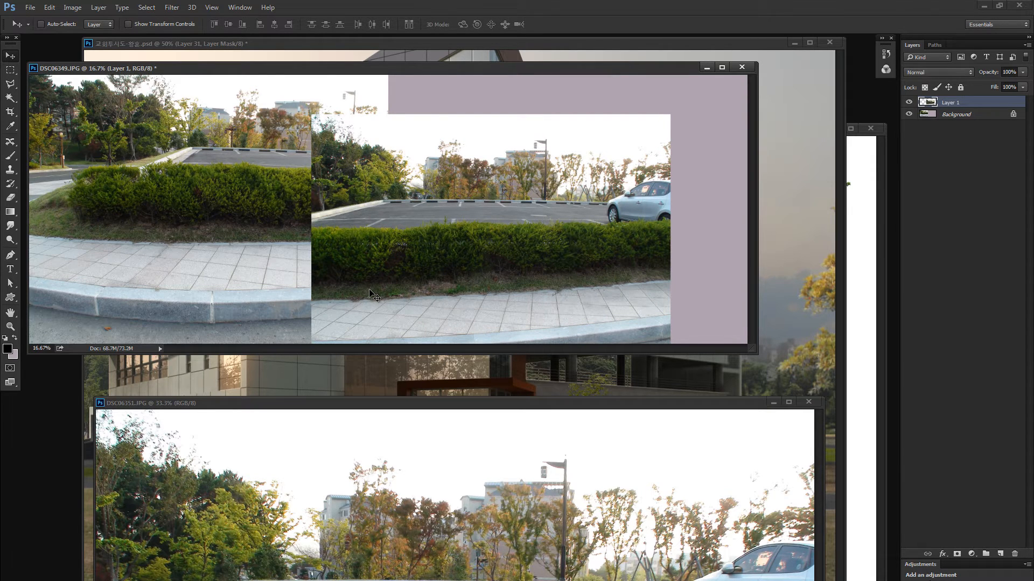
pyautogui.moveTo(417, 266); pyautogui.dragTo(453, 212)
pyautogui.press('z')
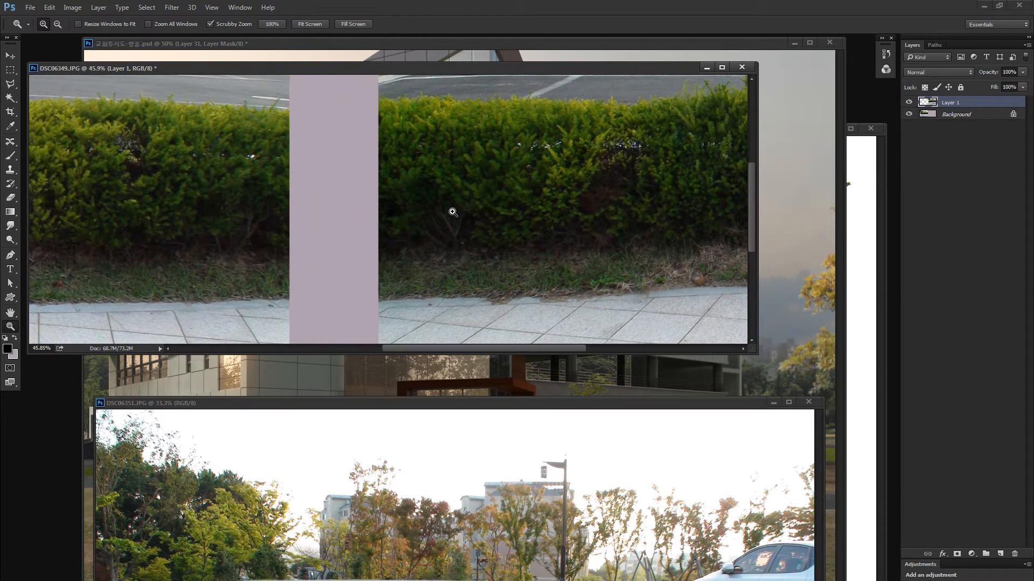
pyautogui.press('l')
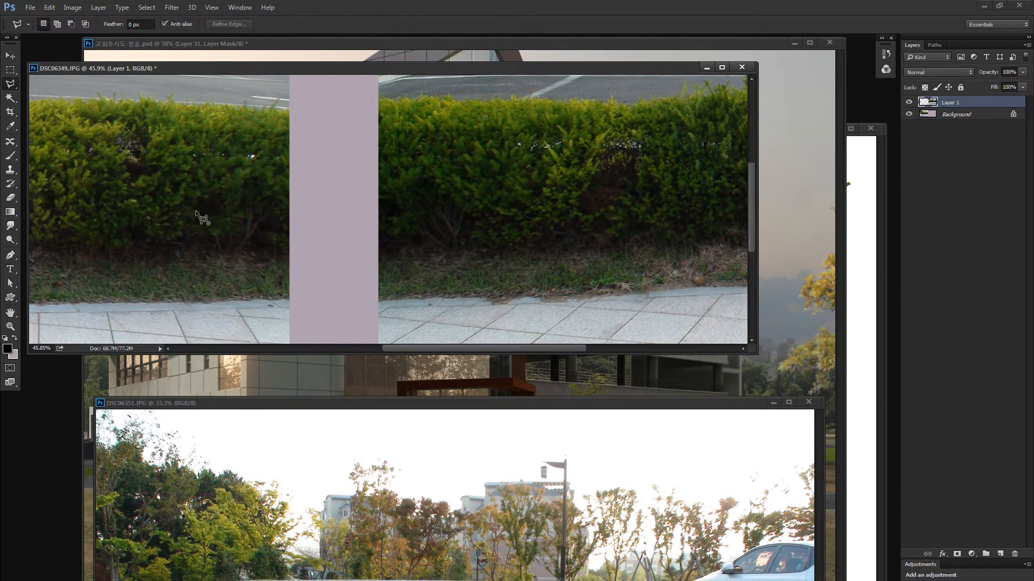
pyautogui.click(196, 211)
pyautogui.click(258, 176)
pyautogui.click(324, 257)
pyautogui.click(257, 271)
pyautogui.doubleClick(189, 264)
pyautogui.hotkey('ctrl', 'd')
pyautogui.click(413, 166)
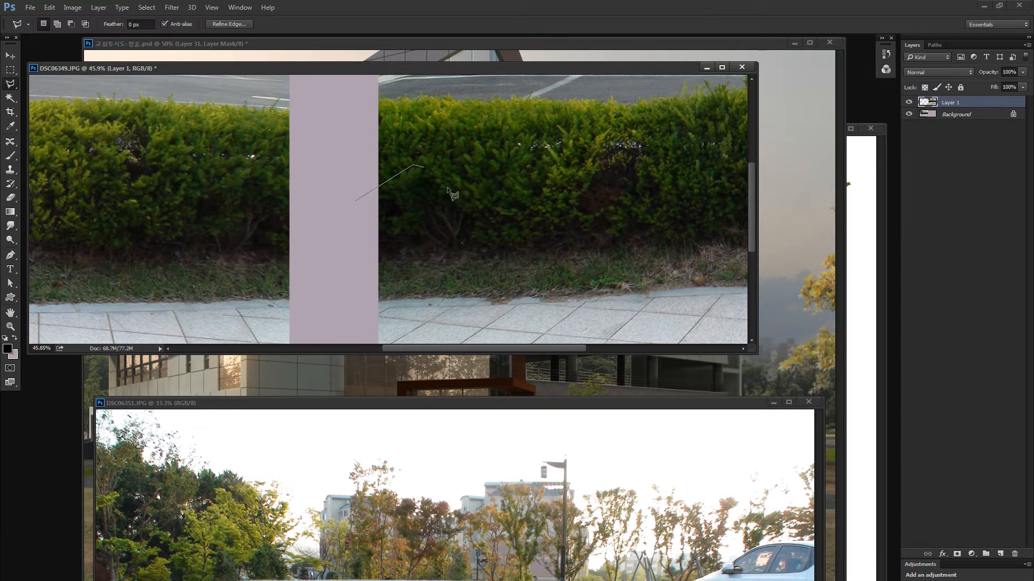
pyautogui.click(502, 248)
pyautogui.click(458, 268)
pyautogui.doubleClick(345, 271)
pyautogui.hotkey('ctrl', '-')
pyautogui.hotkey('ctrl', '-')
pyautogui.hotkey('ctrl', '-')
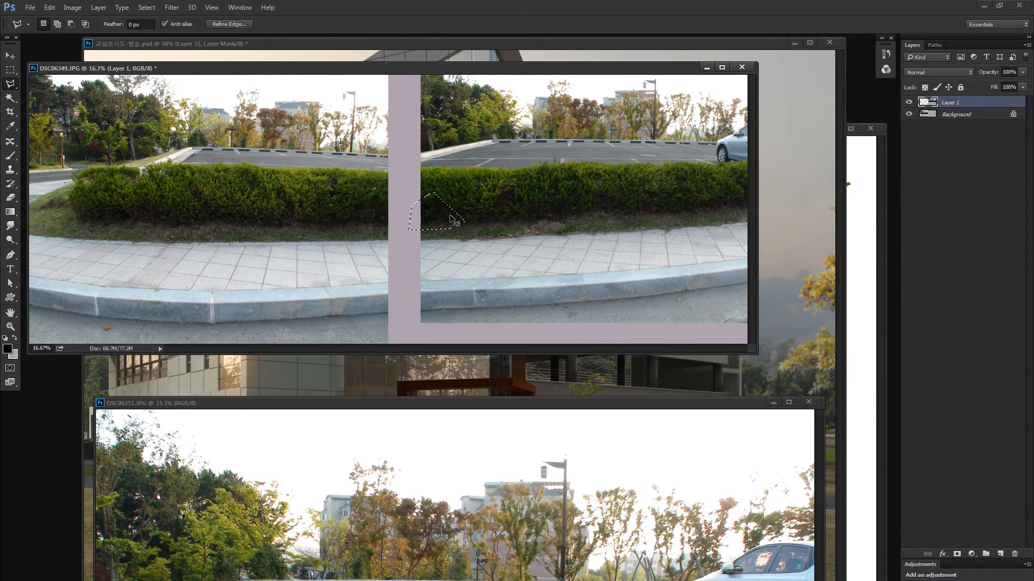
pyautogui.hotkey('ctrl', 'd')
# Slide the added photo over the first so the hedges line up, and erase its edge to blend the hedge seam.
pyautogui.press('v')
pyautogui.moveTo(470, 218); pyautogui.dragTo(406, 212)
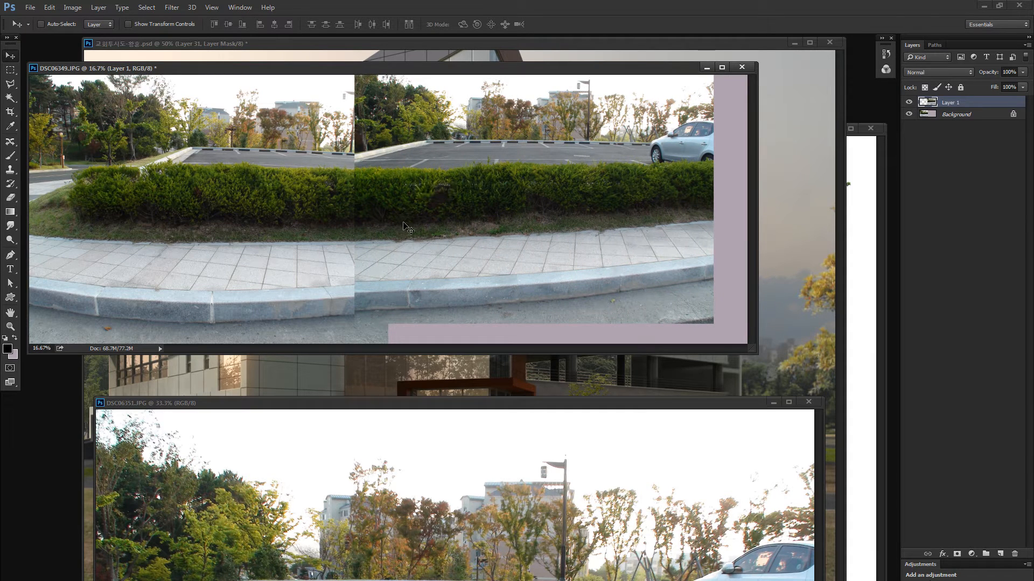
pyautogui.press('e')
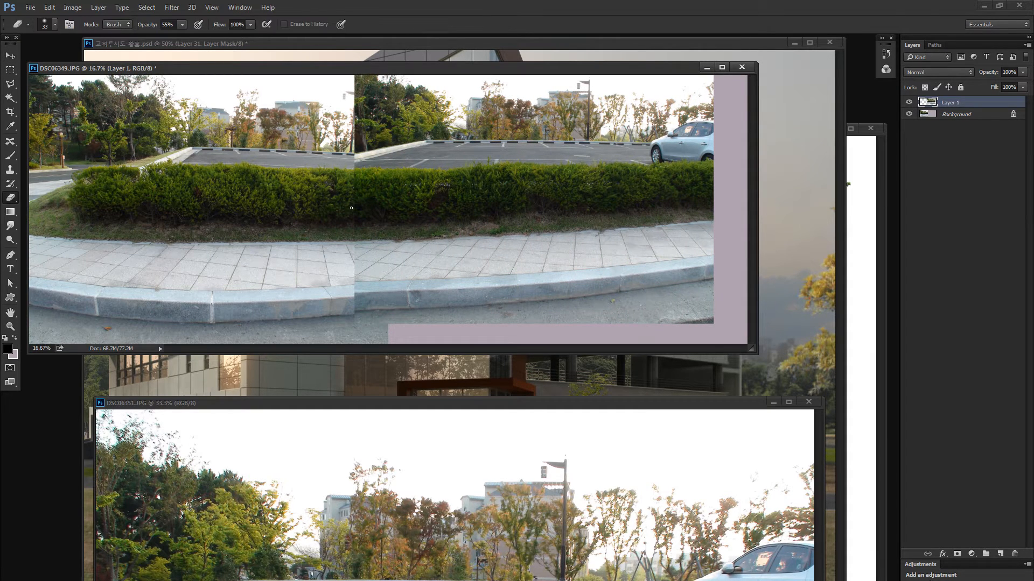
pyautogui.moveTo(308, 194)
pyautogui.mouseDown()
pyautogui.moveTo(354, 183)
pyautogui.moveTo(349, 177)
pyautogui.moveTo(339, 226)
pyautogui.moveTo(337, 179)
pyautogui.moveTo(346, 236)
pyautogui.mouseUp()
# Merge the two photo layers, and copy the long hedge onto its own layer with a polygonal outline.
pyautogui.keyDown('shift'); pyautogui.click(935, 116); pyautogui.keyUp('shift')
pyautogui.hotkey('ctrl', 'e')
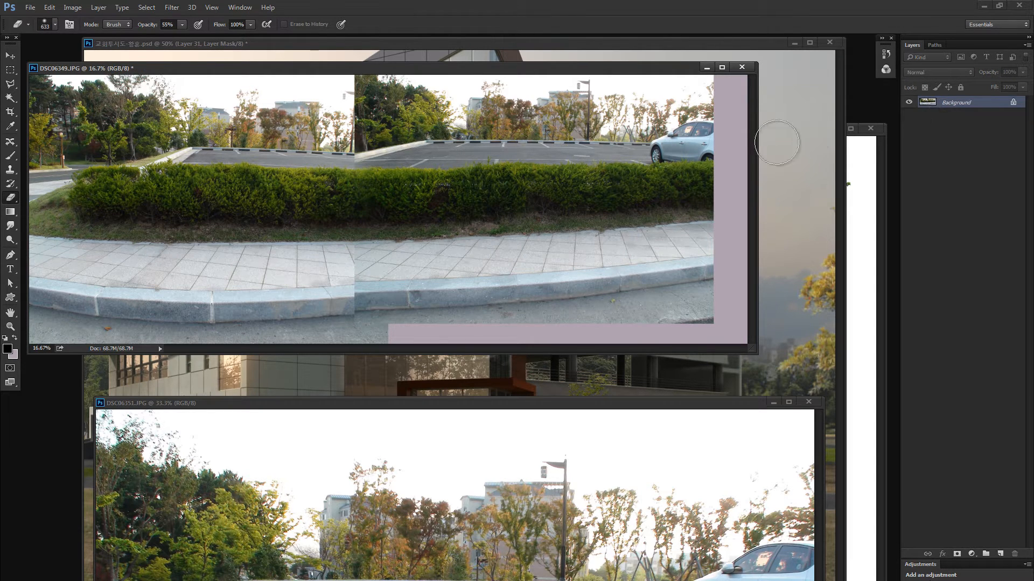
pyautogui.press('l')
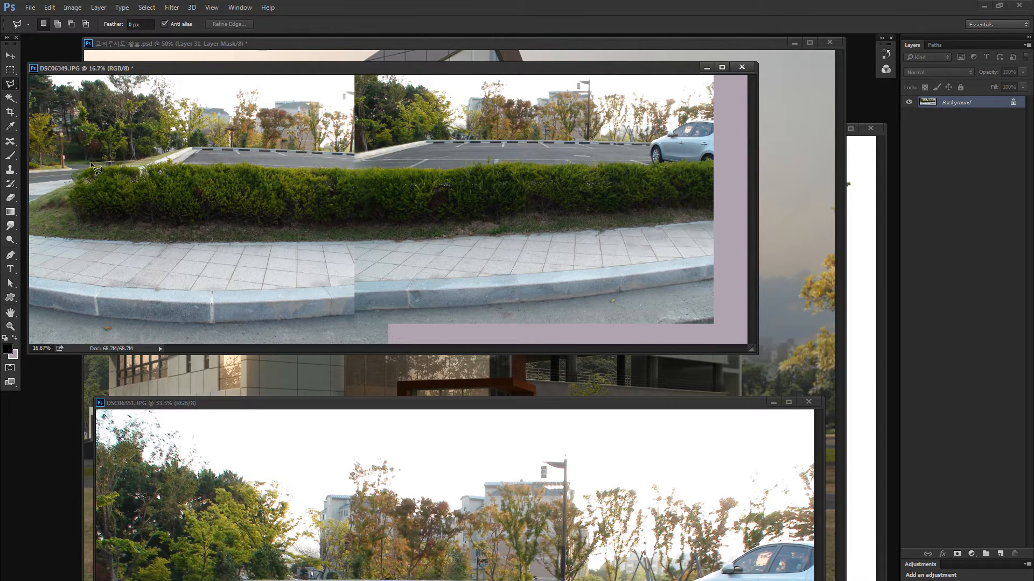
pyautogui.click(558, 225)
pyautogui.click(713, 205)
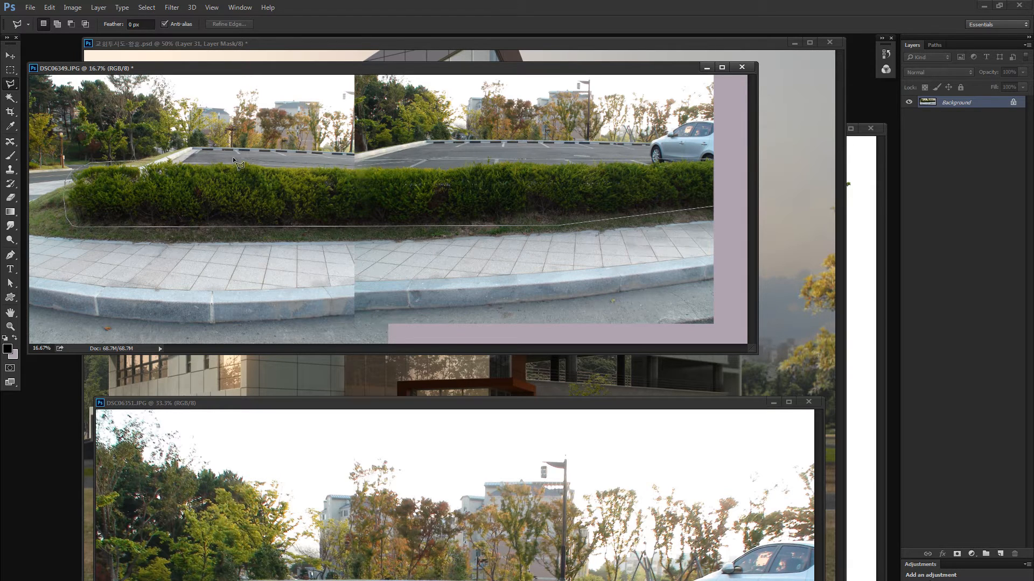
pyautogui.click(138, 158)
pyautogui.hotkey('ctrl', 'j')
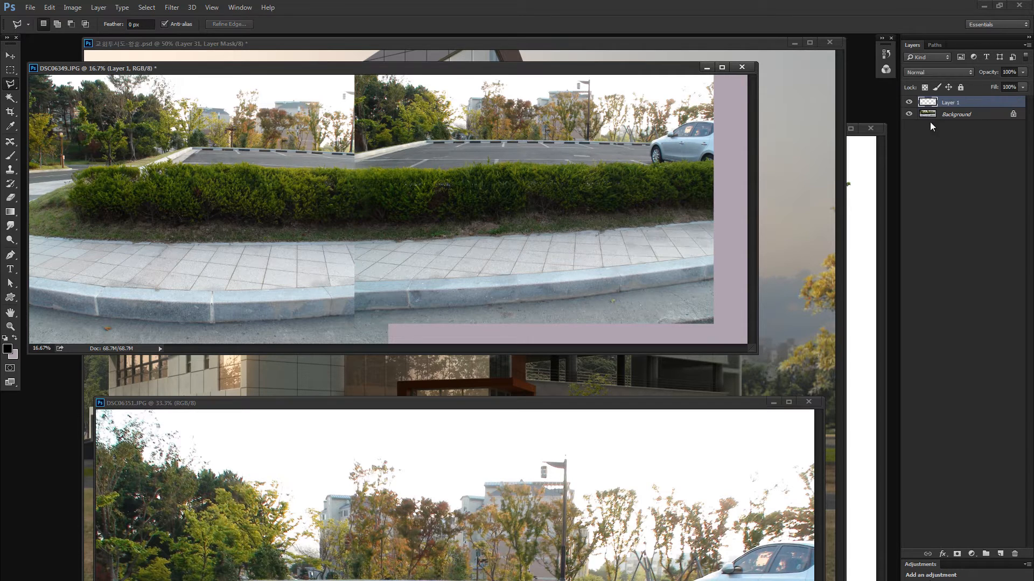
# Hide the Background, load Layer 1's outline as a selection, and open Refine Edge in the red Overlay view.
pyautogui.click(909, 113)
pyautogui.keyDown('ctrl'); pyautogui.click(927, 102); pyautogui.keyUp('ctrl')
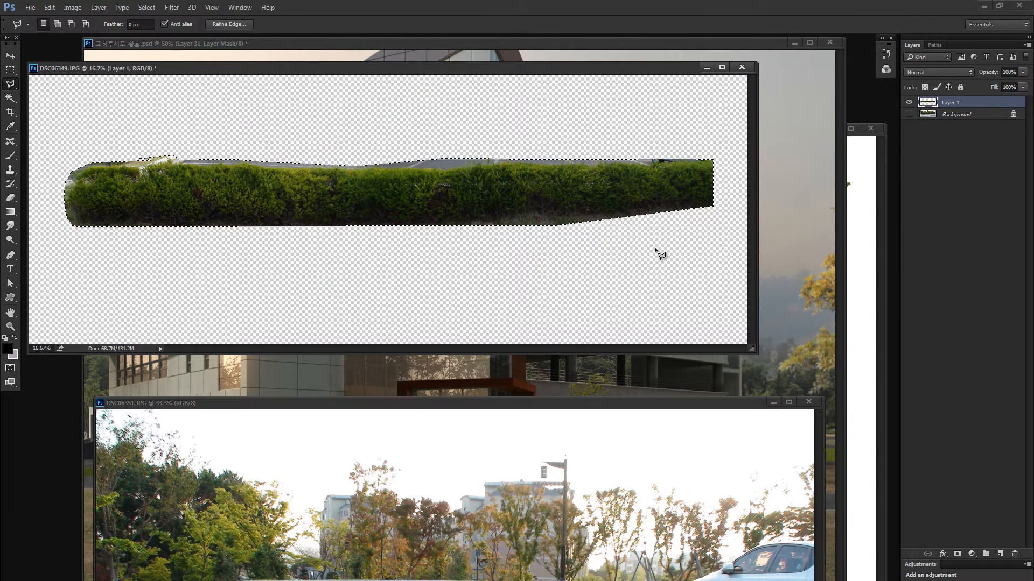
pyautogui.hotkey('ctrl', 'alt', 'r')
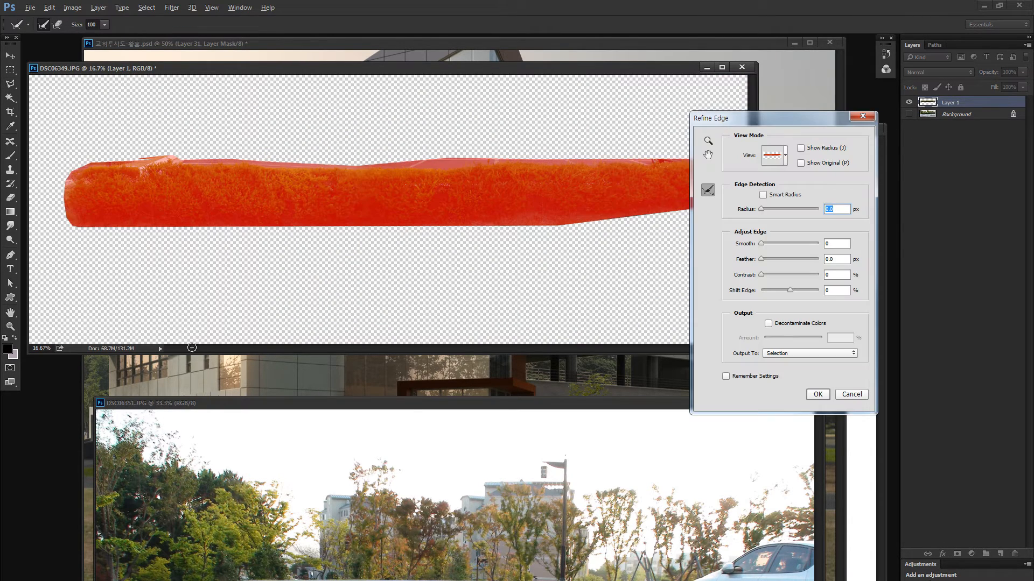
pyautogui.press('b')
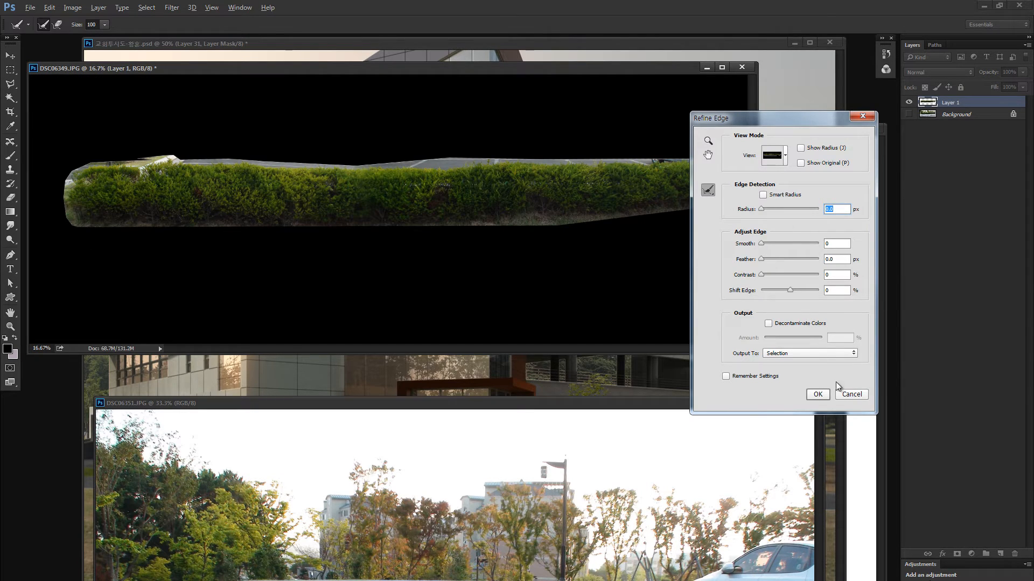
pyautogui.press('m')
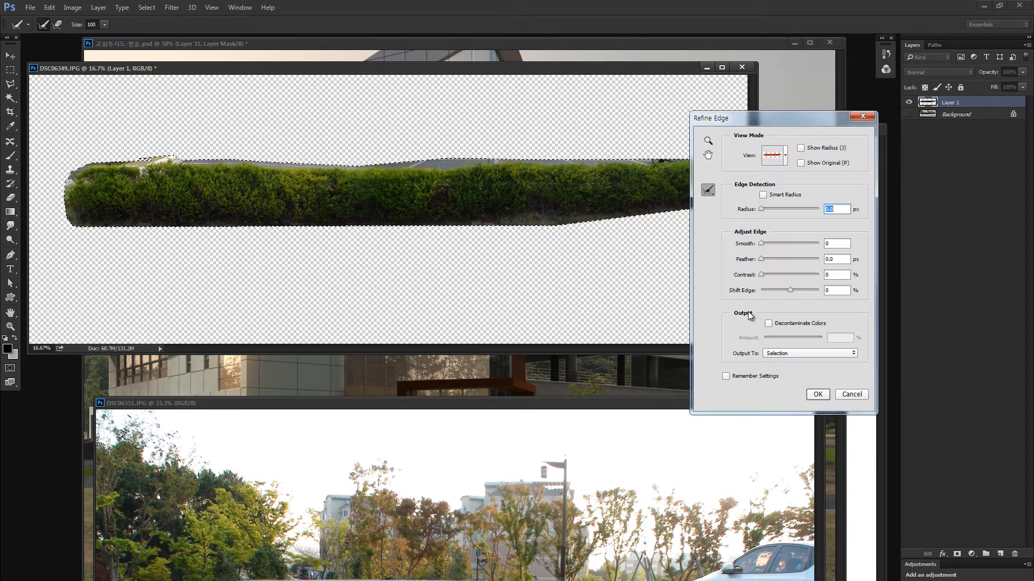
pyautogui.press('v')
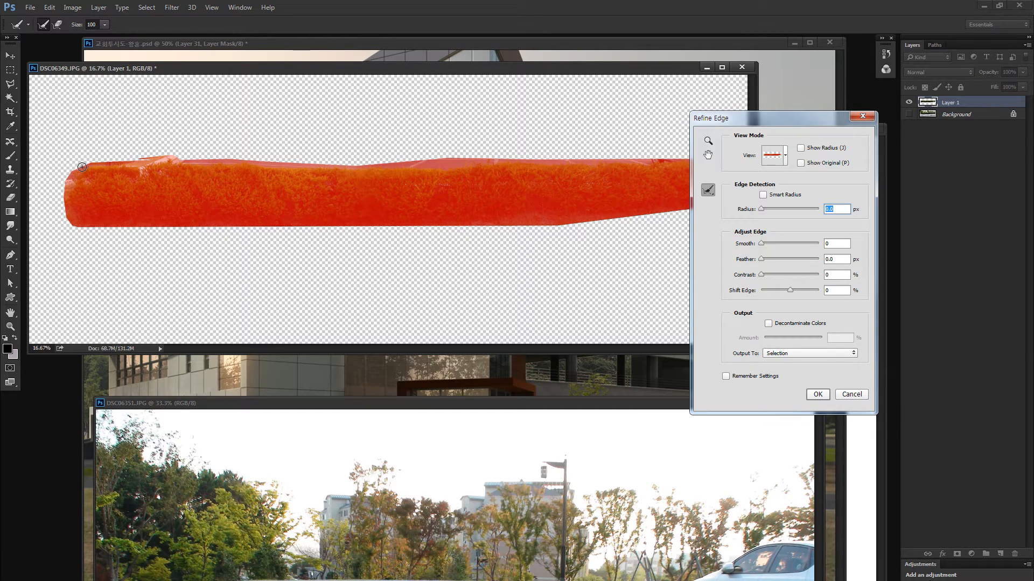
# Brush the edge refinement along the hedge's left end and entire top edge, and apply it to the selection.
pyautogui.moveTo(84, 167)
pyautogui.mouseDown()
pyautogui.moveTo(68, 180)
pyautogui.moveTo(65, 213)
pyautogui.moveTo(83, 228)
pyautogui.mouseUp()
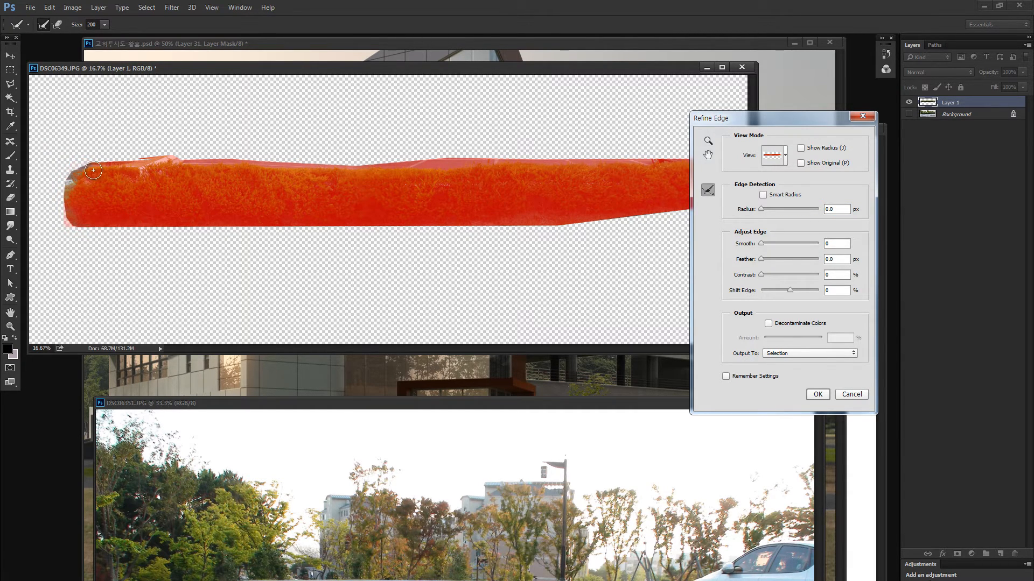
pyautogui.moveTo(70, 167)
pyautogui.mouseDown()
pyautogui.moveTo(226, 157)
pyautogui.moveTo(541, 161)
pyautogui.mouseUp()
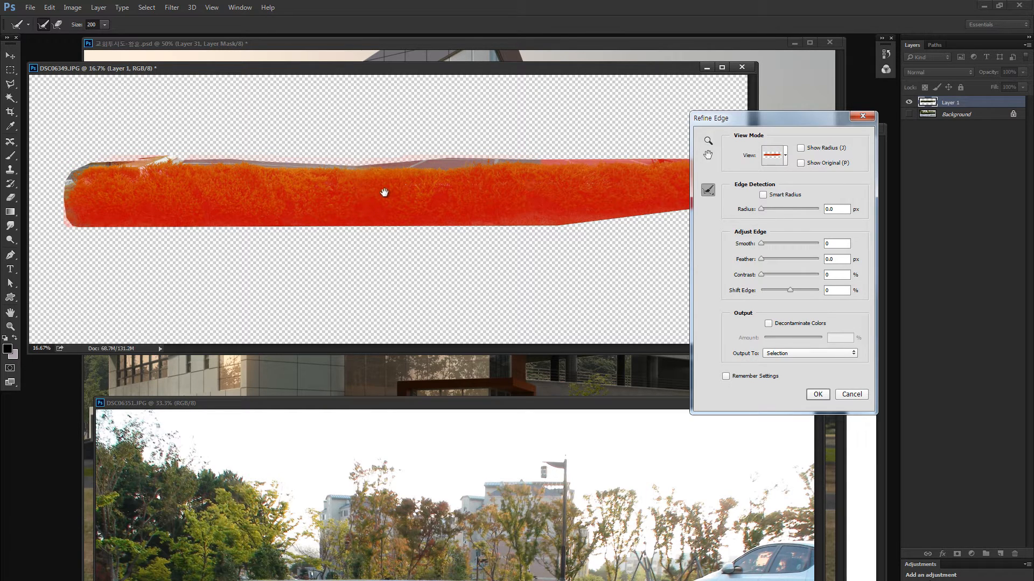
pyautogui.moveTo(739, 117); pyautogui.dragTo(740, 211)
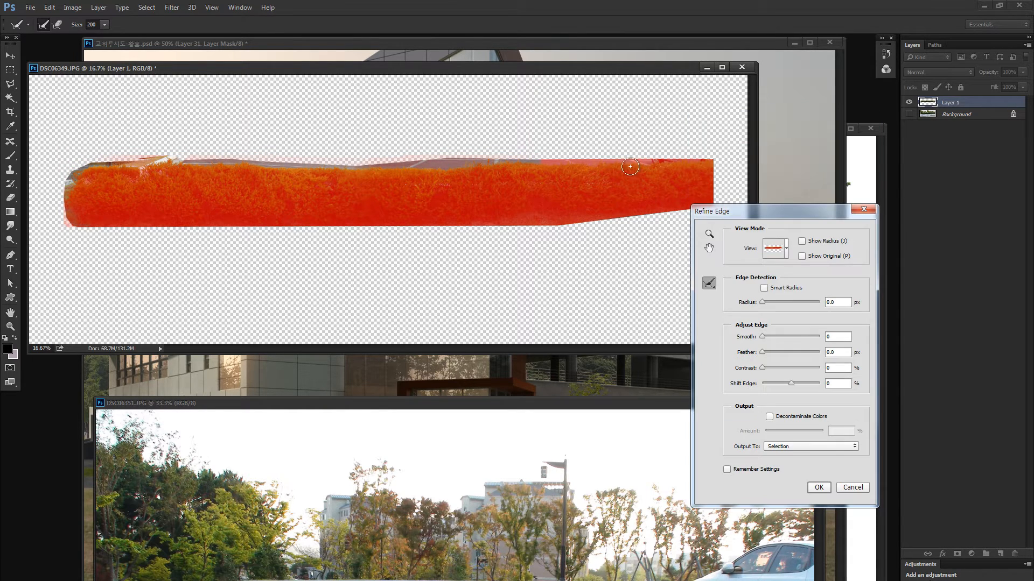
pyautogui.moveTo(498, 162); pyautogui.dragTo(709, 158)
pyautogui.click(711, 158)
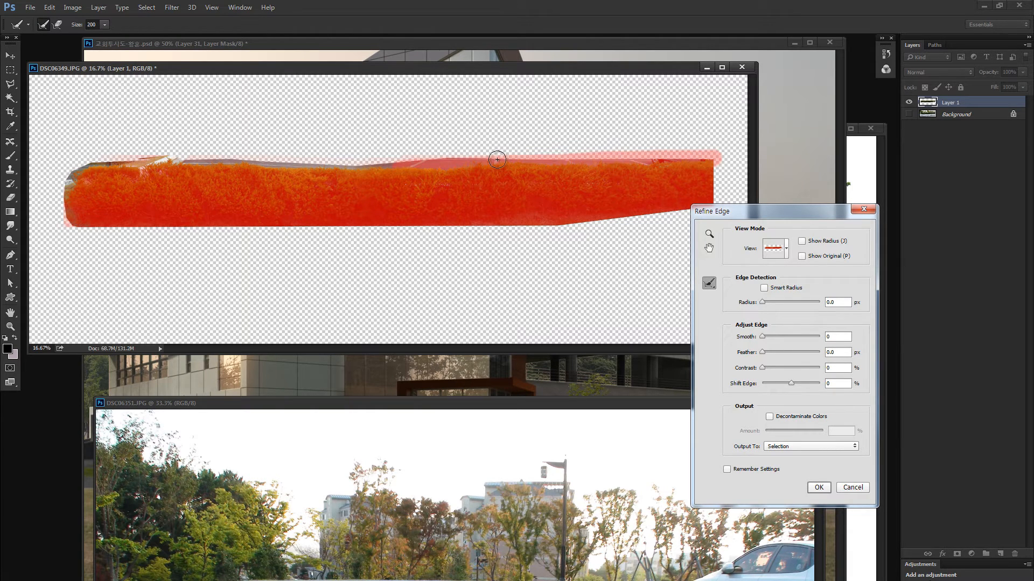
pyautogui.moveTo(449, 161)
pyautogui.mouseDown()
pyautogui.moveTo(67, 162)
pyautogui.moveTo(146, 164)
pyautogui.moveTo(118, 160)
pyautogui.mouseUp()
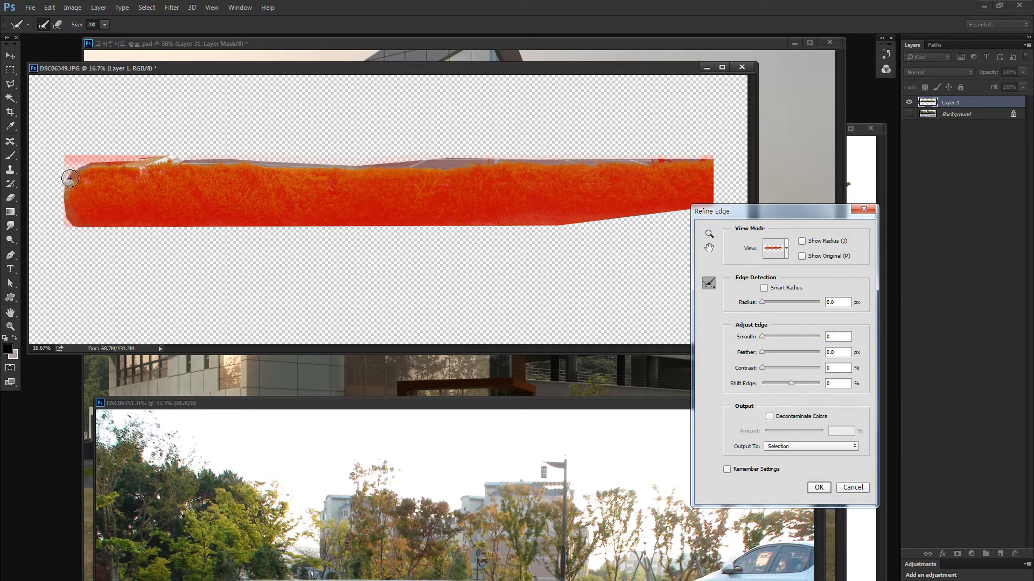
pyautogui.click(818, 487)
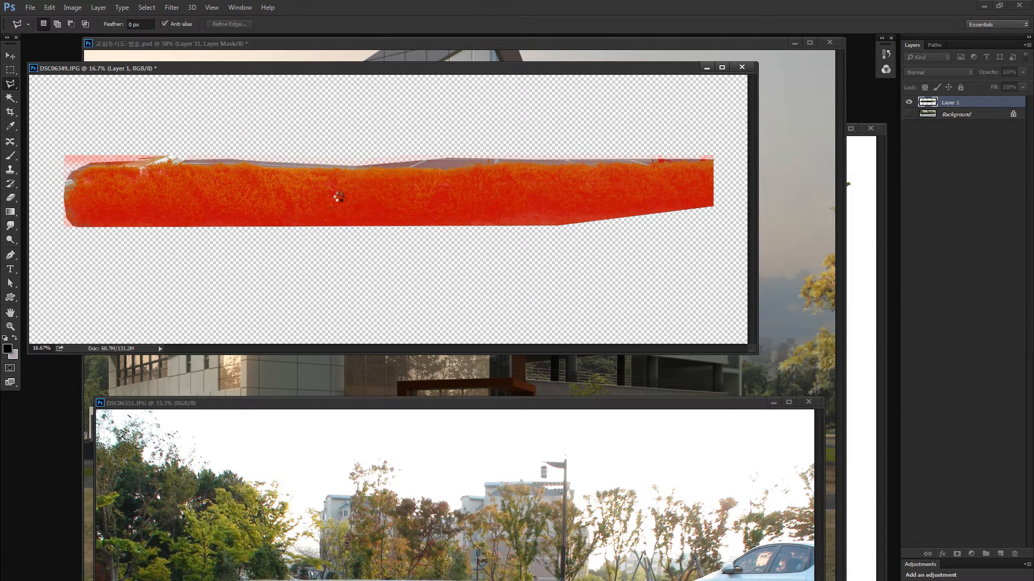
# Move the refined hedge clear of its leftover fringe, and remove the grey asphalt strip above it using the Magic Wand at tolerance 74.
pyautogui.moveTo(344, 192); pyautogui.dragTo(382, 257)
pyautogui.hotkey('ctrl', 'd')
pyautogui.press('w')
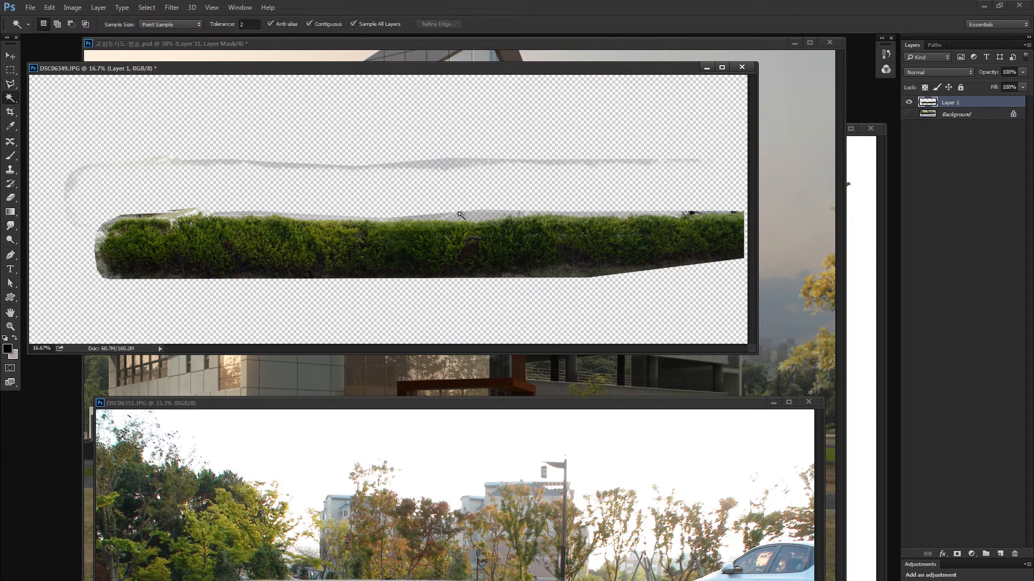
pyautogui.click(461, 215)
pyautogui.doubleClick(248, 24)
pyautogui.write('74')
pyautogui.click(494, 210)
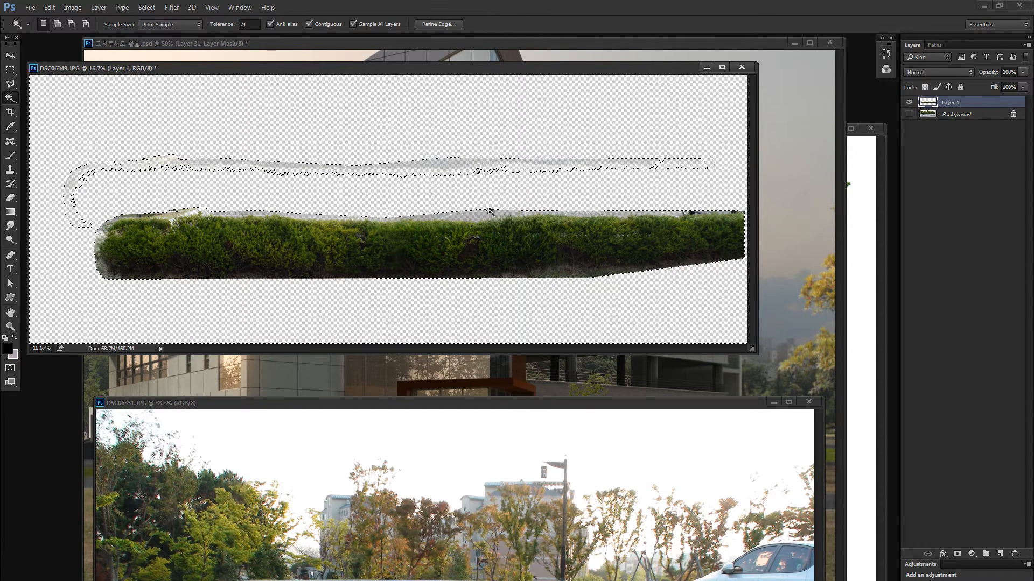
pyautogui.moveTo(485, 212); pyautogui.dragTo(477, 146)
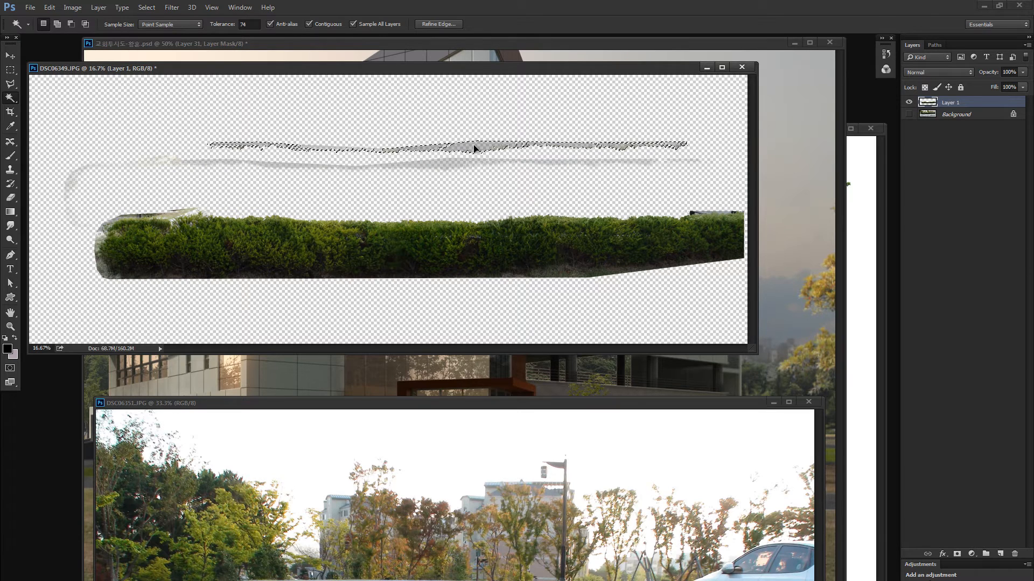
pyautogui.hotkey('ctrl', 'd')
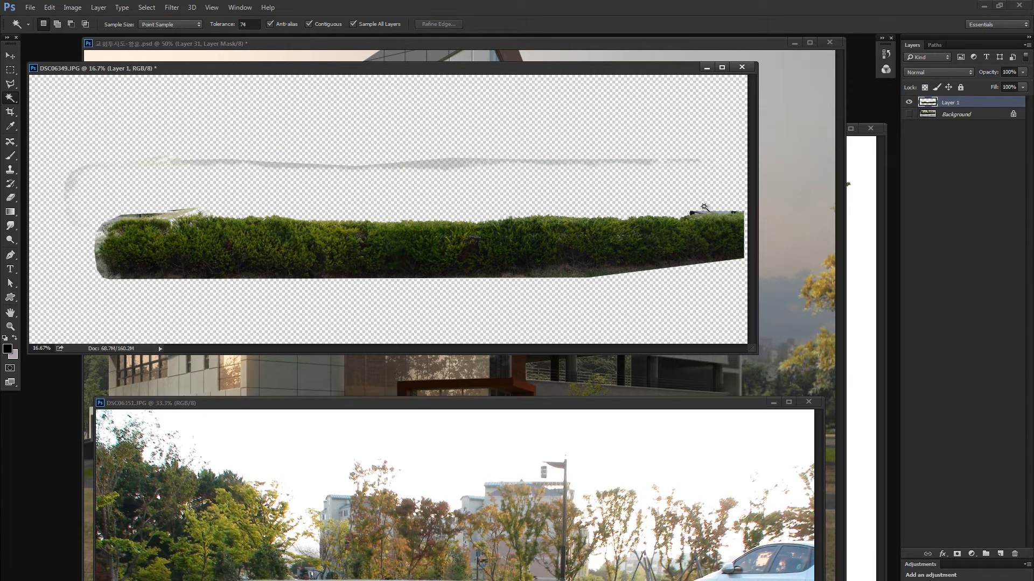
# Delete the pale curb remnant above the hedge's left end, and undo the shift of the whole hedge layer.
pyautogui.click(180, 217)
pyautogui.press('super')
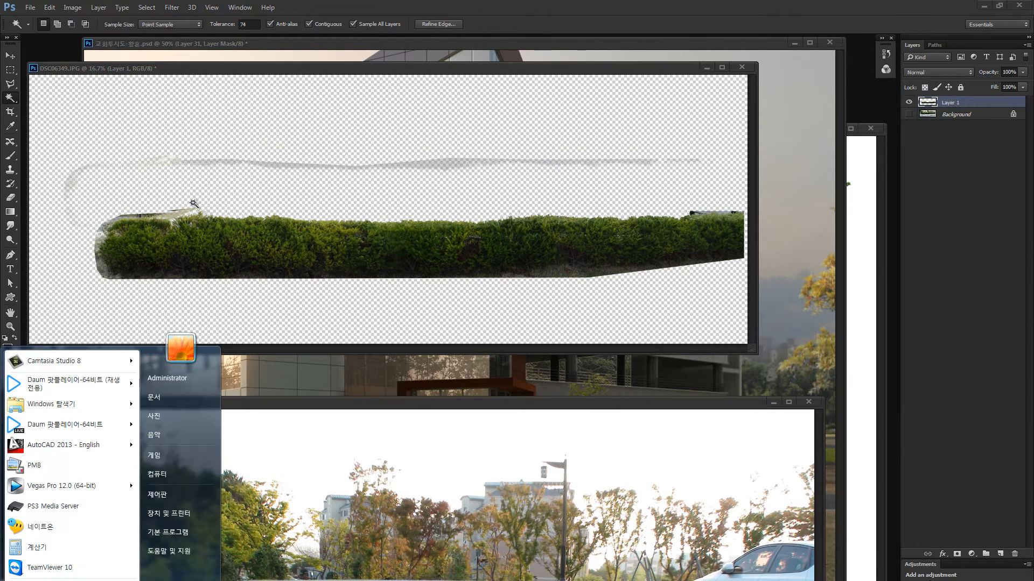
pyautogui.press('super')
pyautogui.moveTo(183, 214); pyautogui.dragTo(161, 200)
pyautogui.press('Delete')
pyautogui.click(136, 215)
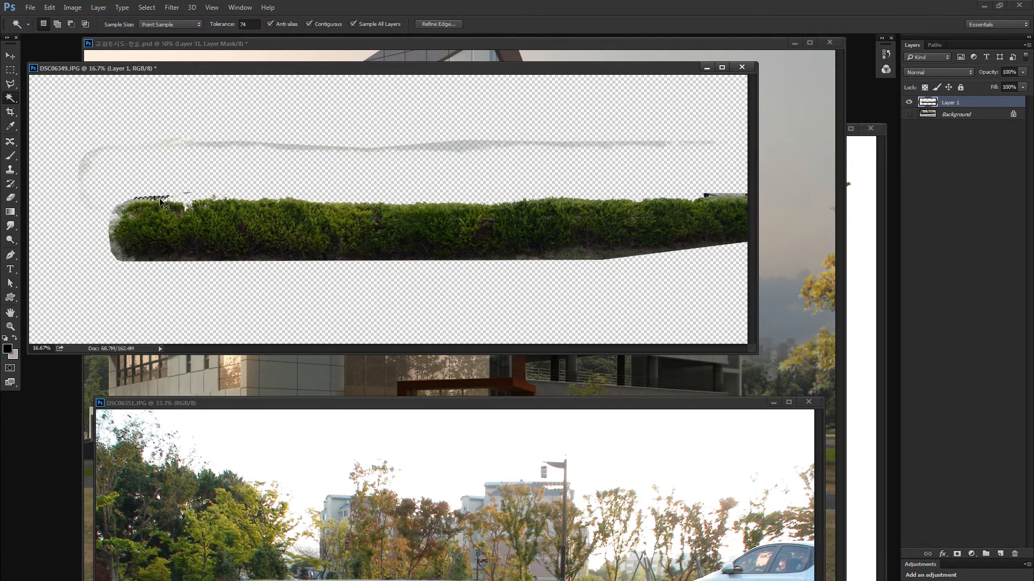
pyautogui.hotkey('ctrl', 'z')
# Outline the cut-out hedge with the Polygonal Lasso, leaving the faint fringe above it and the dark remnant at its right end outside.
pyautogui.press('l')
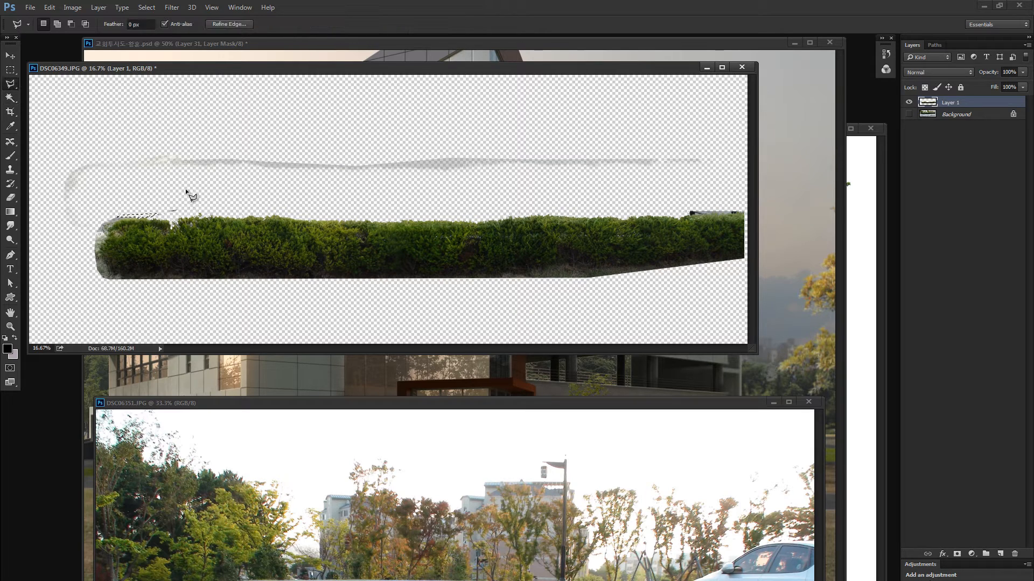
pyautogui.click(188, 187)
pyautogui.click(137, 197)
pyautogui.click(104, 214)
pyautogui.click(90, 286)
pyautogui.click(105, 292)
pyautogui.click(600, 292)
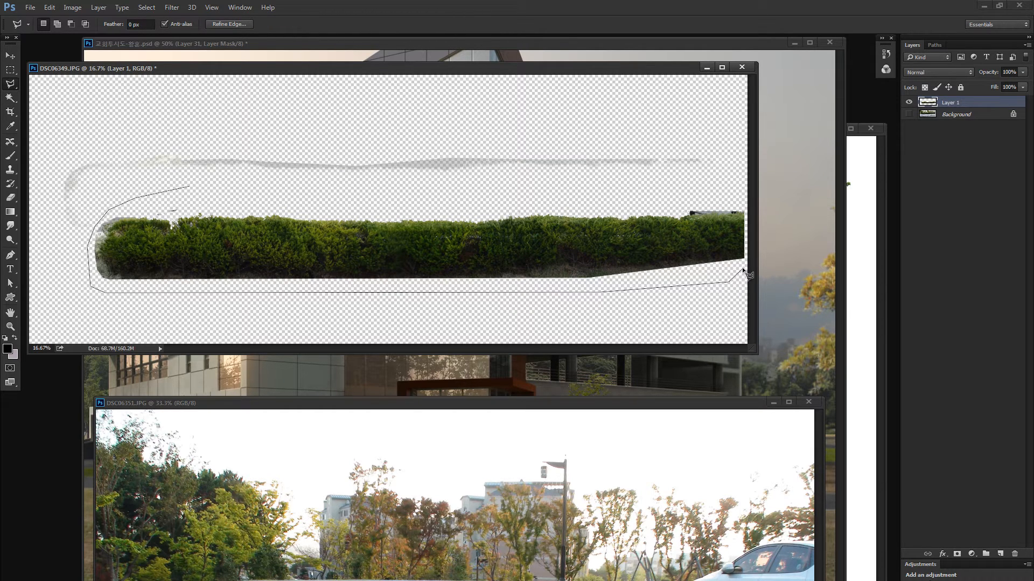
pyautogui.click(690, 215)
pyautogui.click(606, 203)
pyautogui.doubleClick(431, 196)
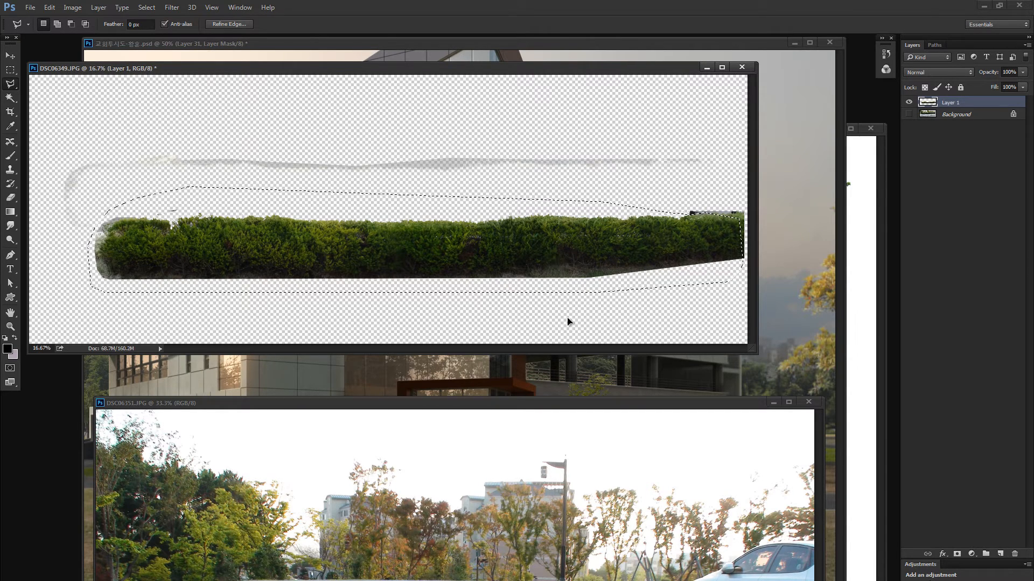
# Move the selected cut-out hedge from its photo into the church rendering document.
pyautogui.keyDown('ctrl'); pyautogui.moveTo(568, 321); pyautogui.dragTo(538, 359); pyautogui.keyUp('ctrl')
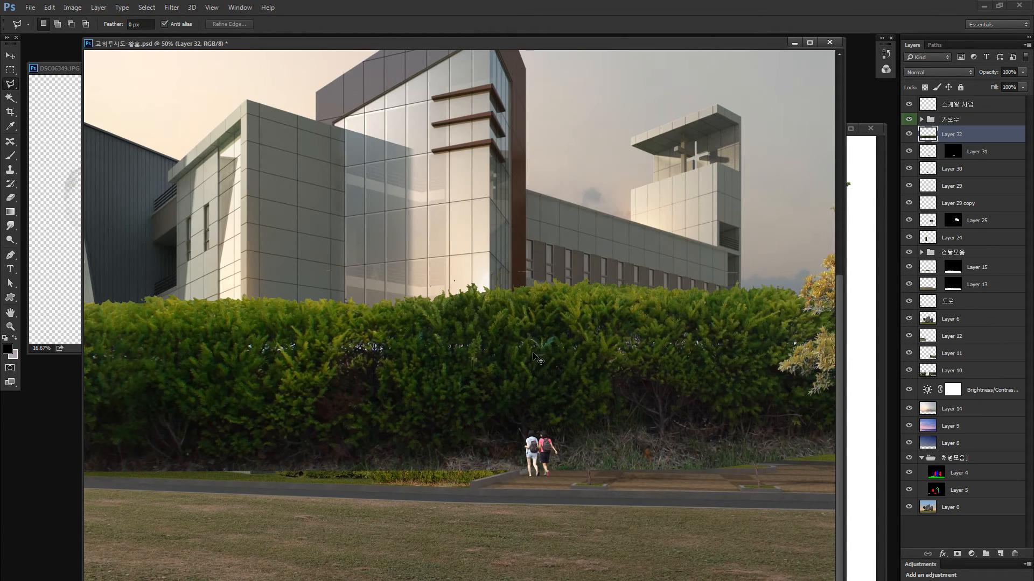
pyautogui.hotkey('ctrl', 't')
pyautogui.click(174, 26)
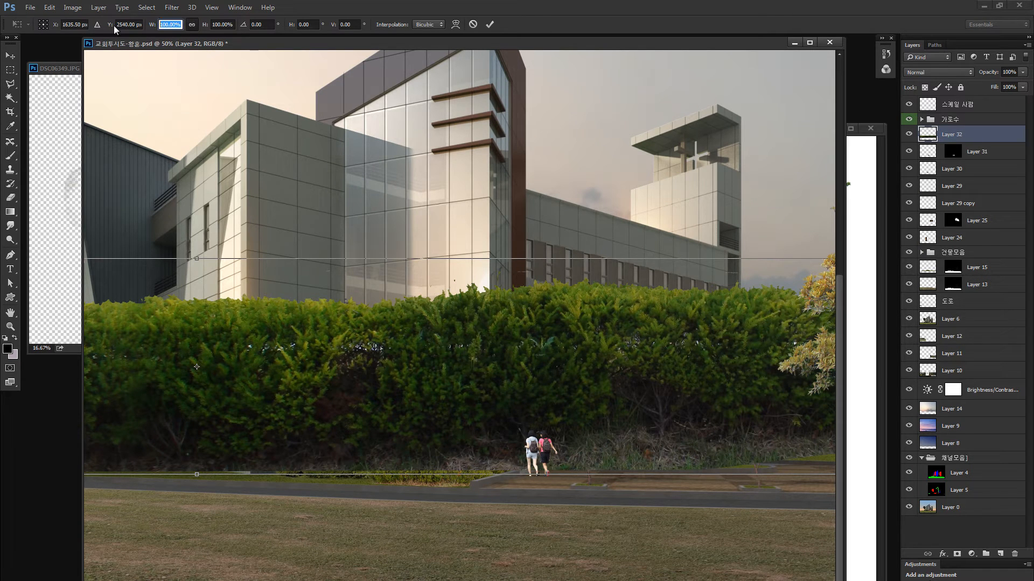
pyautogui.write('22')
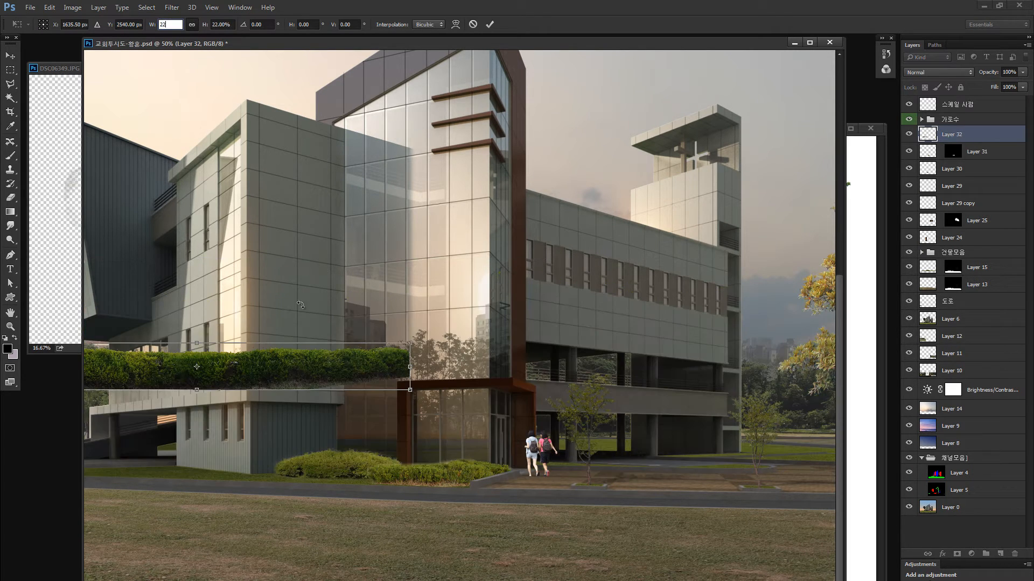
pyautogui.hscroll(-5, 563, 339)
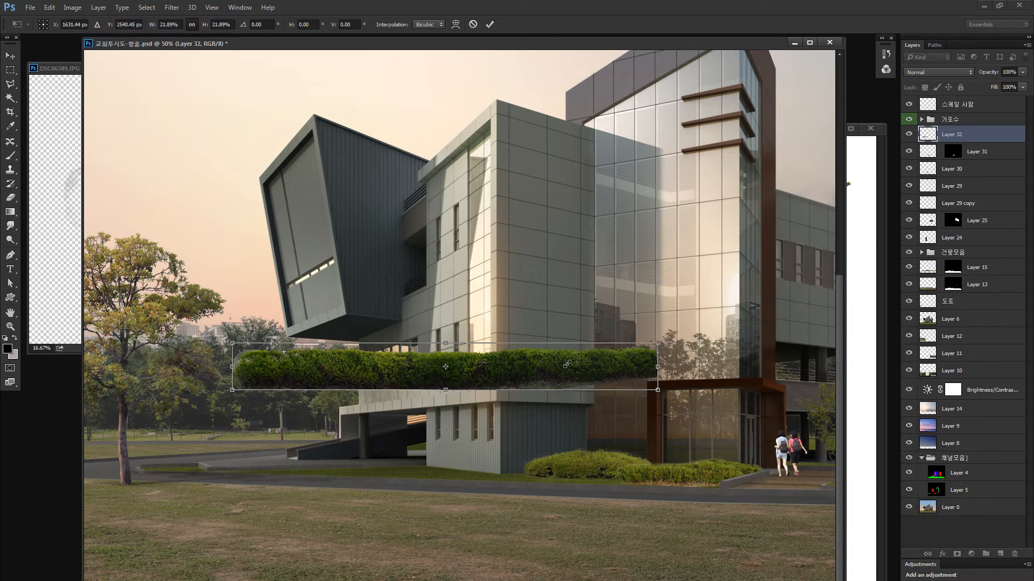
pyautogui.moveTo(654, 343); pyautogui.dragTo(408, 464)
pyautogui.moveTo(144, 443); pyautogui.dragTo(145, 458)
pyautogui.moveTo(415, 464); pyautogui.dragTo(400, 465)
pyautogui.press('Escape')
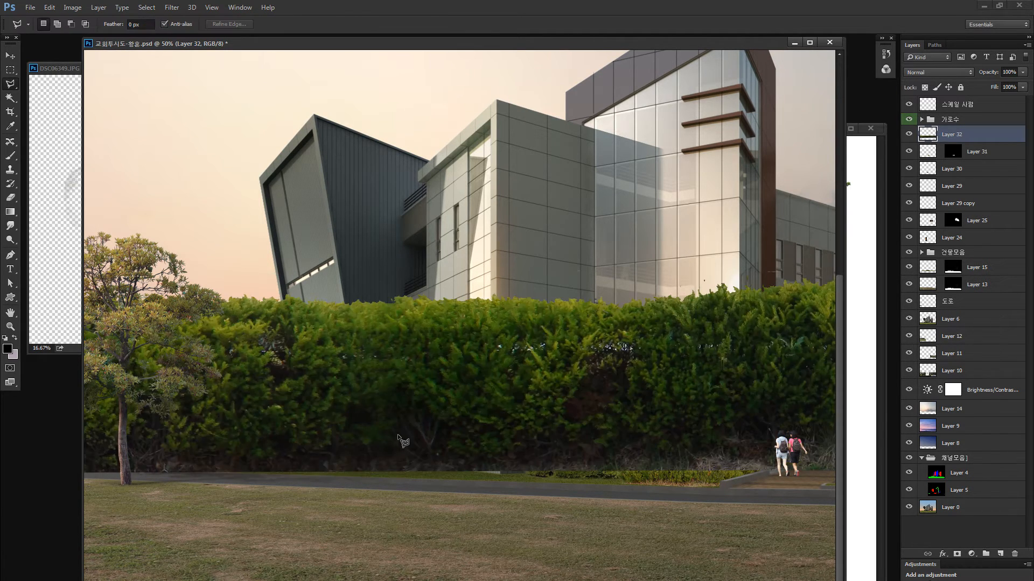
# Scale the hedge to 22% and place it in front of the building, starting beside the left tree.
pyautogui.hotkey('ctrl', 't')
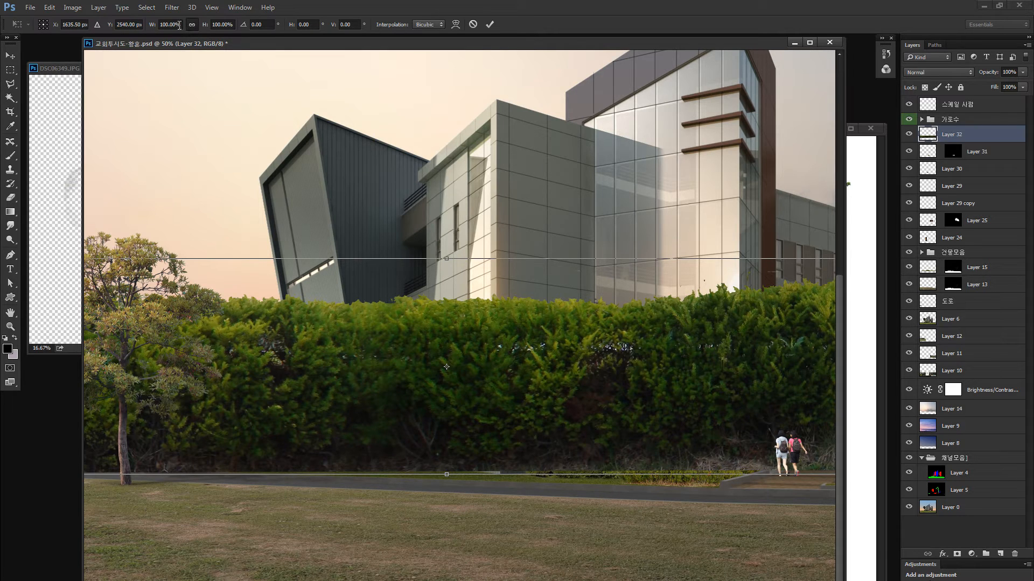
pyautogui.click(179, 25)
pyautogui.write('22')
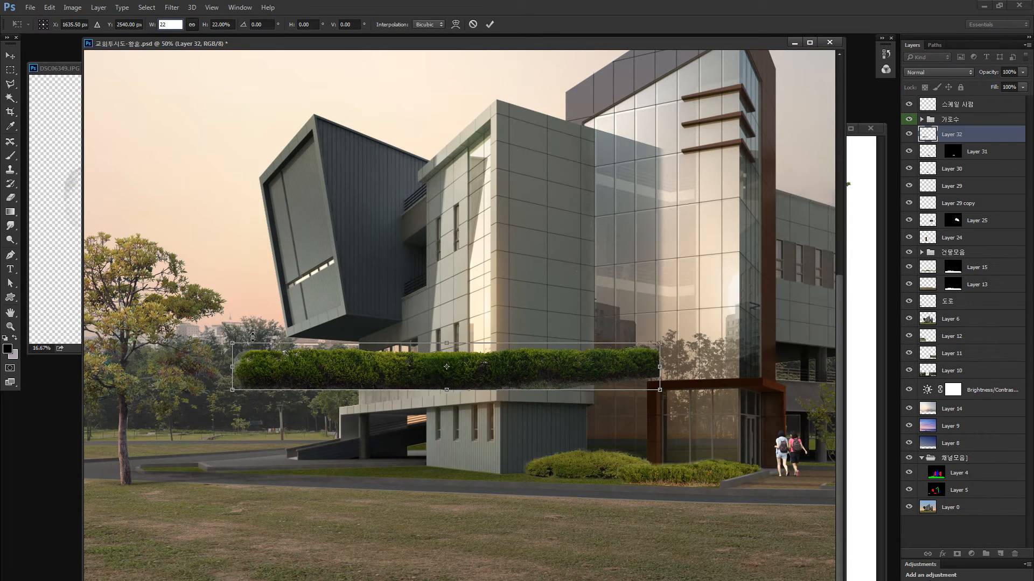
pyautogui.moveTo(307, 283); pyautogui.dragTo(386, 284)
pyautogui.moveTo(396, 370); pyautogui.dragTo(298, 454)
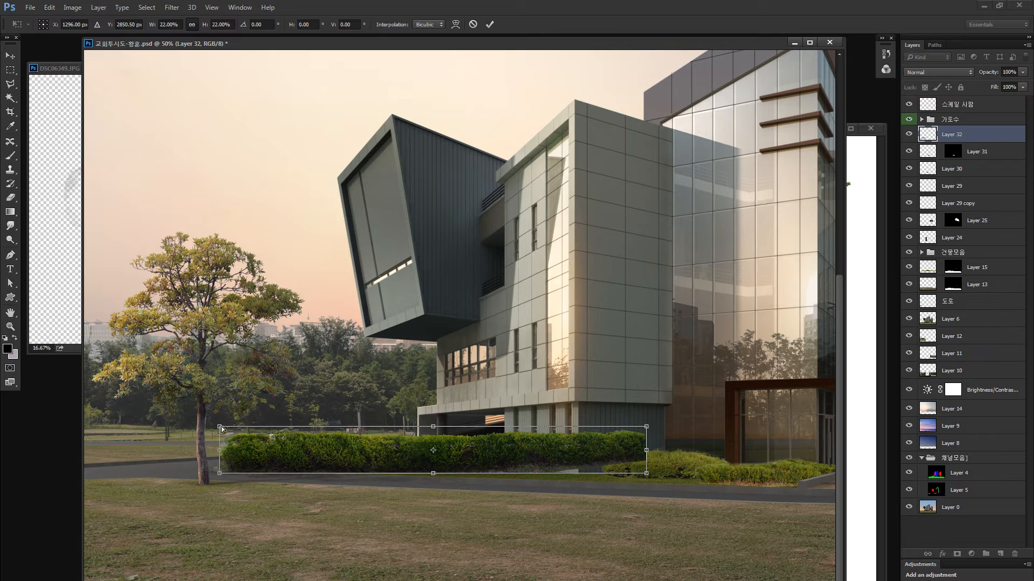
# Shrink the hedge to about 9.4% width and 13.1% height and skew it about -2.85° along the road, beginning beside the tree.
pyautogui.moveTo(221, 434); pyautogui.dragTo(245, 462)
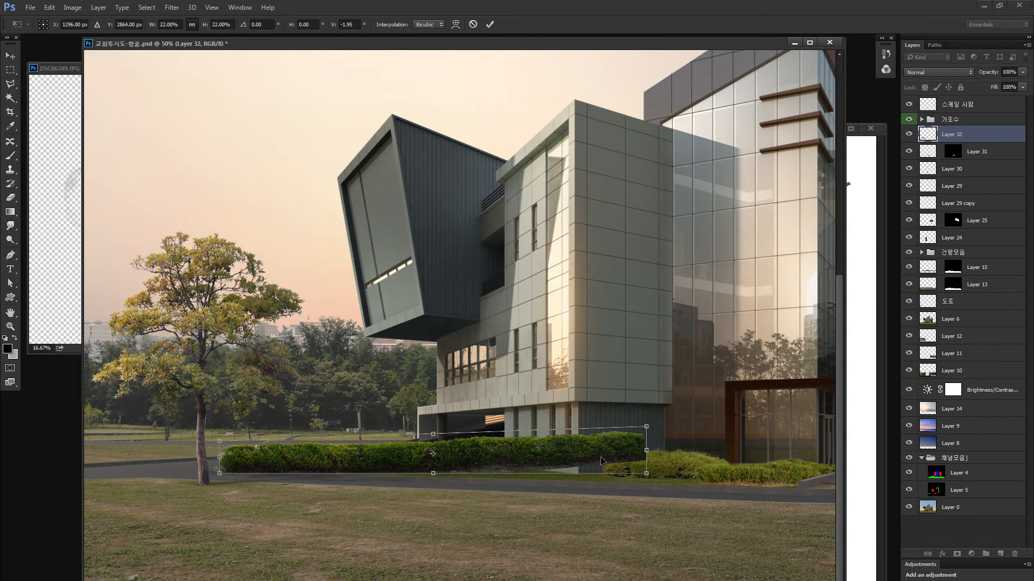
pyautogui.moveTo(646, 457); pyautogui.dragTo(419, 452)
pyautogui.moveTo(387, 460)
pyautogui.mouseDown()
pyautogui.moveTo(399, 449)
pyautogui.moveTo(385, 473)
pyautogui.mouseUp()
pyautogui.moveTo(398, 463); pyautogui.dragTo(385, 461)
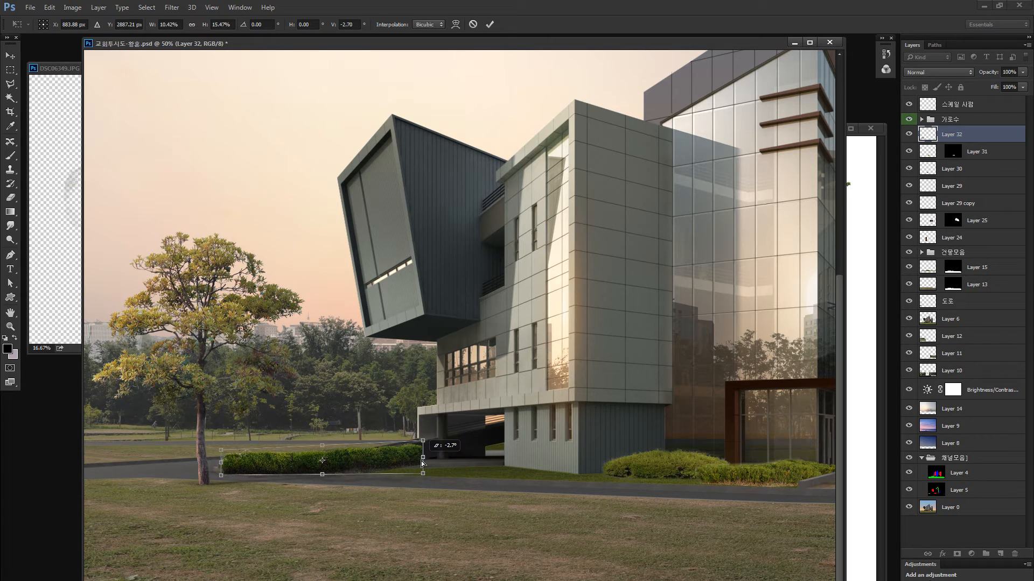
pyautogui.moveTo(423, 464); pyautogui.dragTo(436, 459)
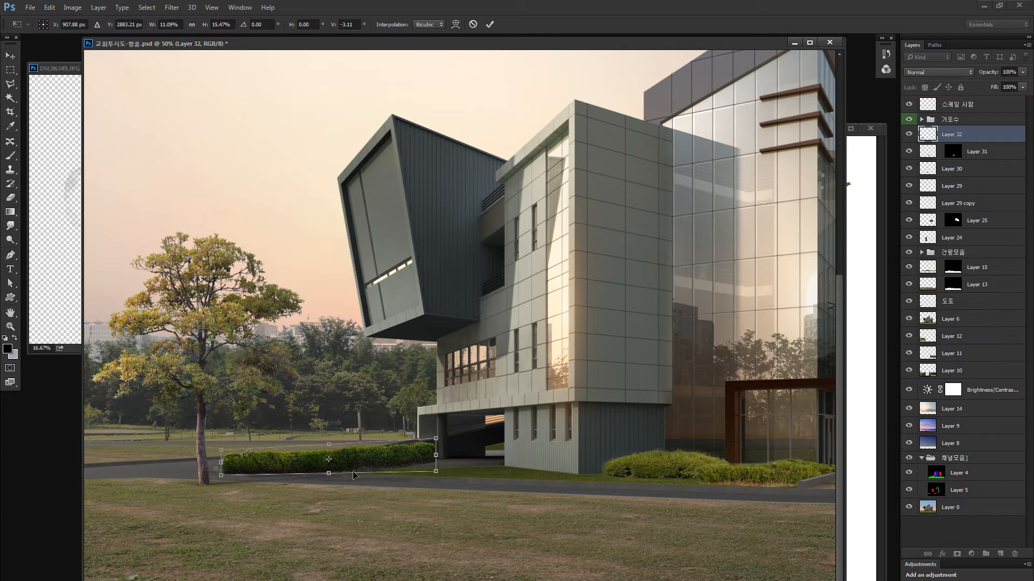
pyautogui.moveTo(310, 461); pyautogui.dragTo(288, 474)
pyautogui.moveTo(431, 449); pyautogui.dragTo(360, 462)
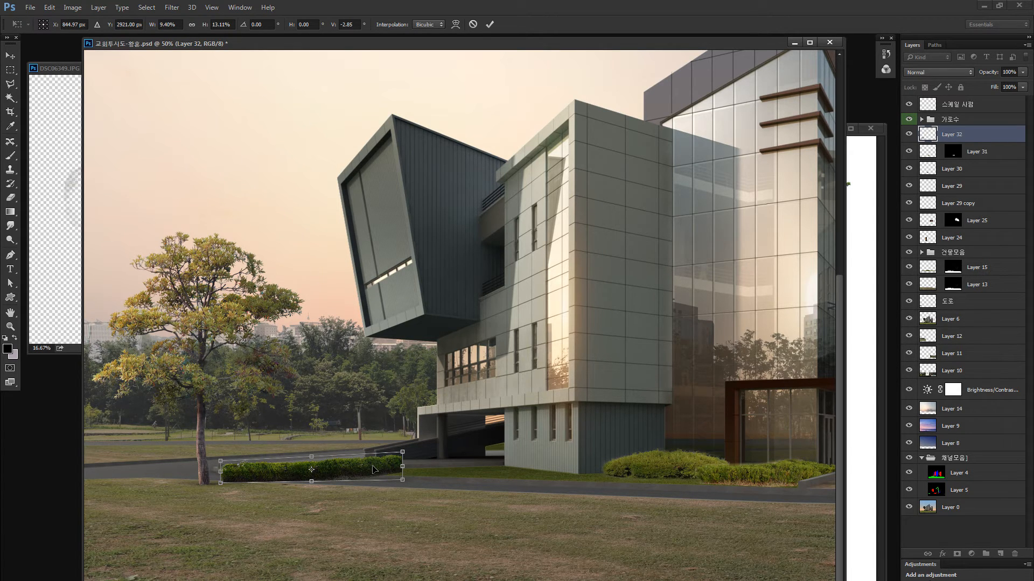
pyautogui.press('Return')
# Select the right part of the hedge with the Rectangular Marquee.
pyautogui.scroll(5, 370, 470)
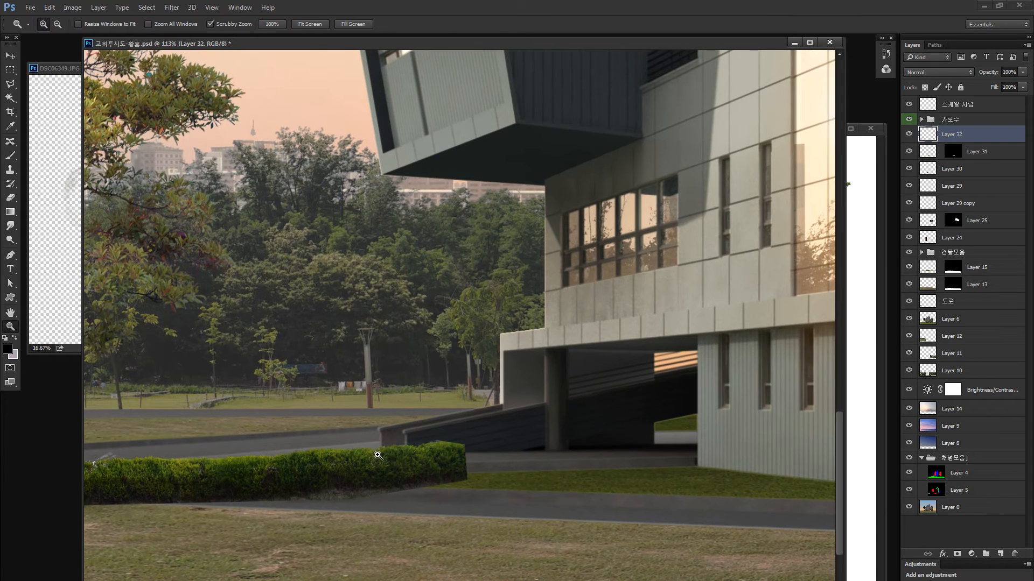
pyautogui.press('m')
pyautogui.moveTo(264, 361); pyautogui.dragTo(697, 580)
pyautogui.moveTo(434, 467)
pyautogui.mouseDown()
pyautogui.moveTo(526, 480)
pyautogui.moveTo(437, 478)
pyautogui.mouseUp()
pyautogui.hotkey('ctrl', 'z')
pyautogui.hotkey('ctrl', 't')
pyautogui.press('Return')
pyautogui.hotkey('ctrl', 'z')
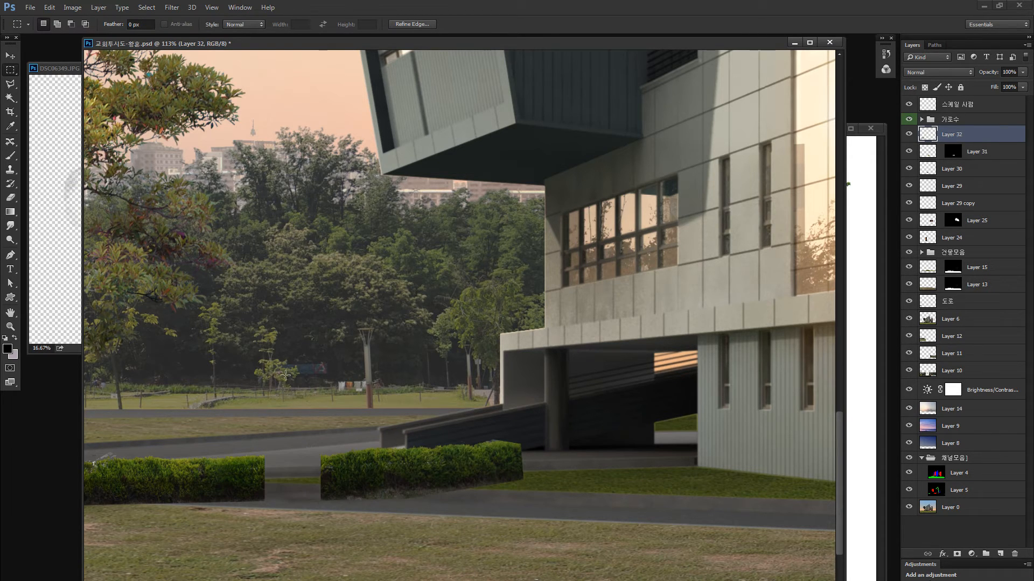
pyautogui.hotkey('ctrl', 'z')
pyautogui.moveTo(542, 486); pyautogui.dragTo(511, 481)
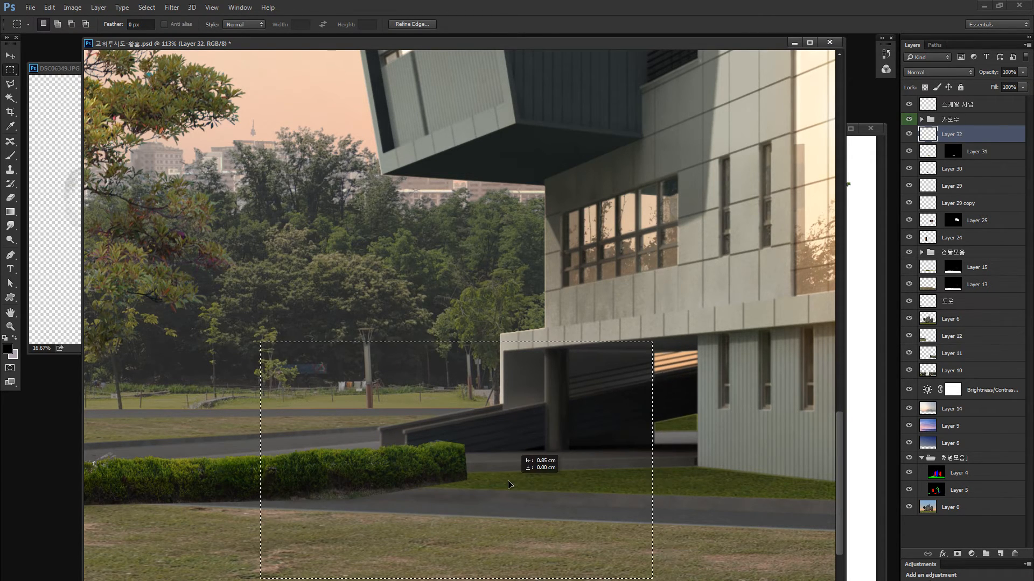
pyautogui.hotkey('ctrl', 't')
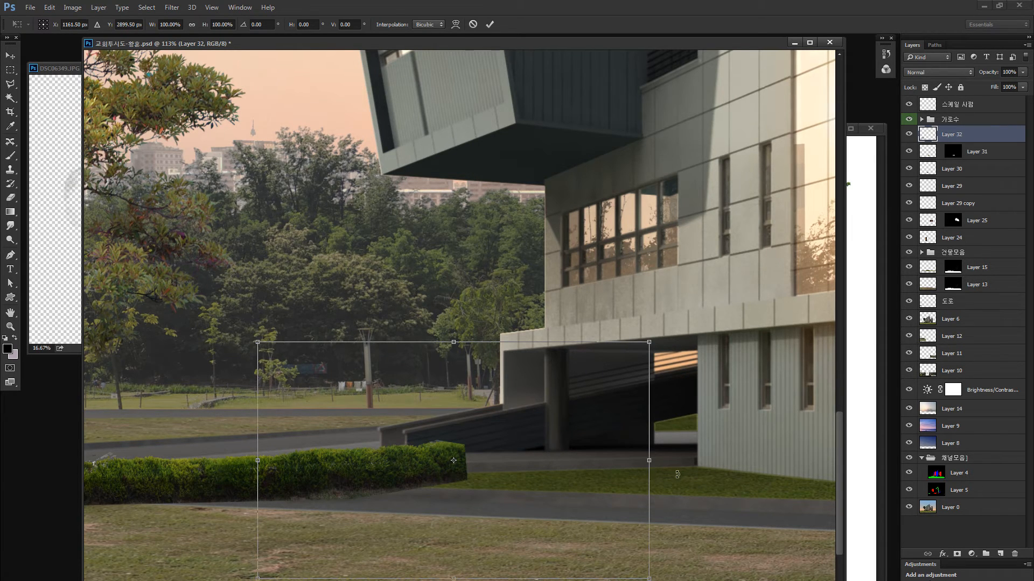
pyautogui.moveTo(652, 466); pyautogui.dragTo(564, 500)
pyautogui.moveTo(451, 580); pyautogui.dragTo(508, 529)
pyautogui.press('Escape')
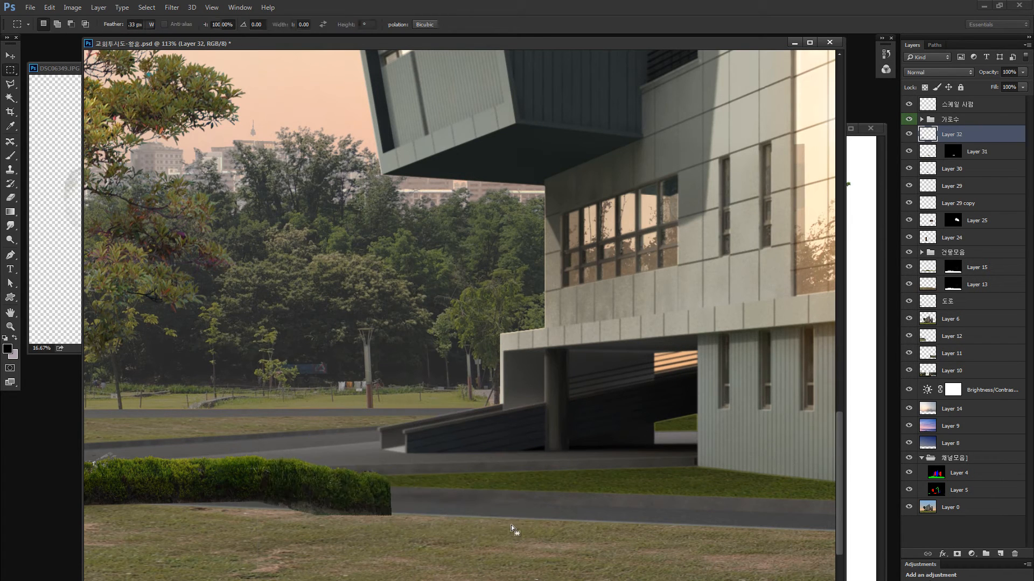
# Skew the selected right part of the hedge downward so its rising end levels out along the road.
pyautogui.hotkey('ctrl', 't')
pyautogui.moveTo(649, 461)
pyautogui.mouseDown()
pyautogui.moveTo(649, 498)
pyautogui.moveTo(650, 479)
pyautogui.mouseUp()
pyautogui.press('Return')
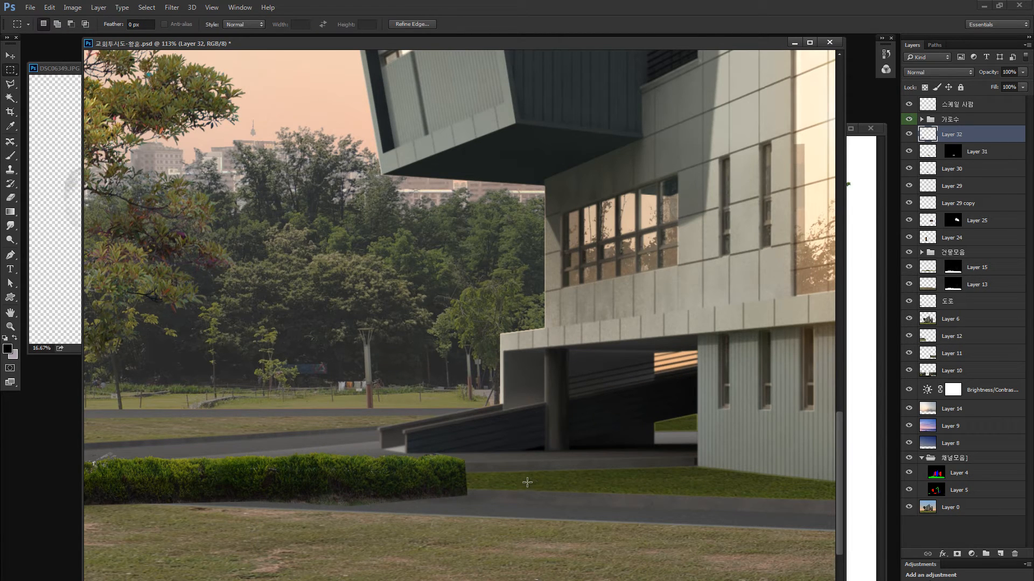
# Lasso the right part of the hedge with a 3 px feather and place a copy against its right end.
pyautogui.press('l')
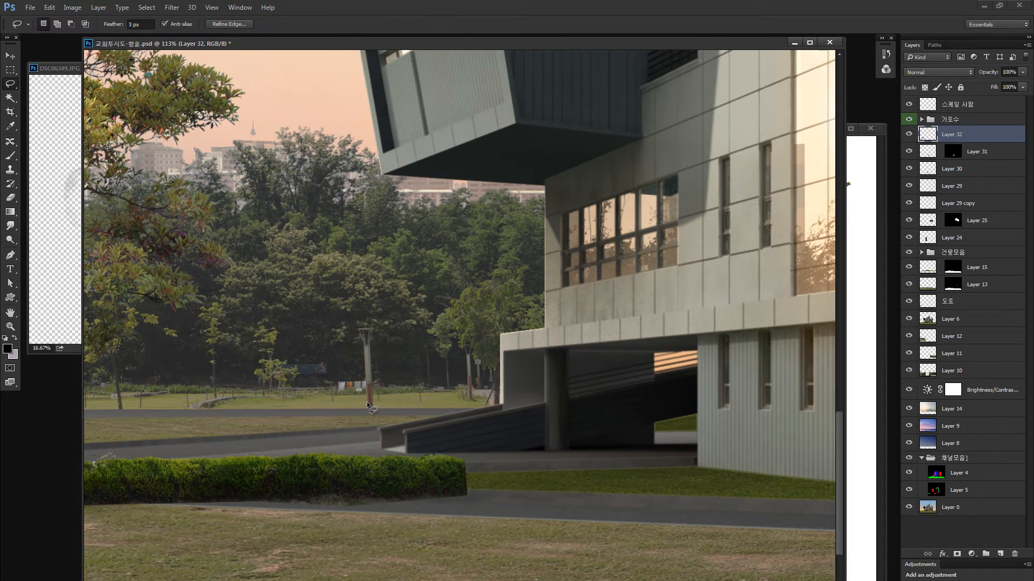
pyautogui.moveTo(296, 426)
pyautogui.mouseDown()
pyautogui.moveTo(448, 423)
pyautogui.moveTo(309, 435)
pyautogui.moveTo(626, 372)
pyautogui.mouseUp()
pyautogui.moveTo(359, 480)
pyautogui.mouseDown()
pyautogui.moveTo(750, 478)
pyautogui.moveTo(661, 476)
pyautogui.mouseUp()
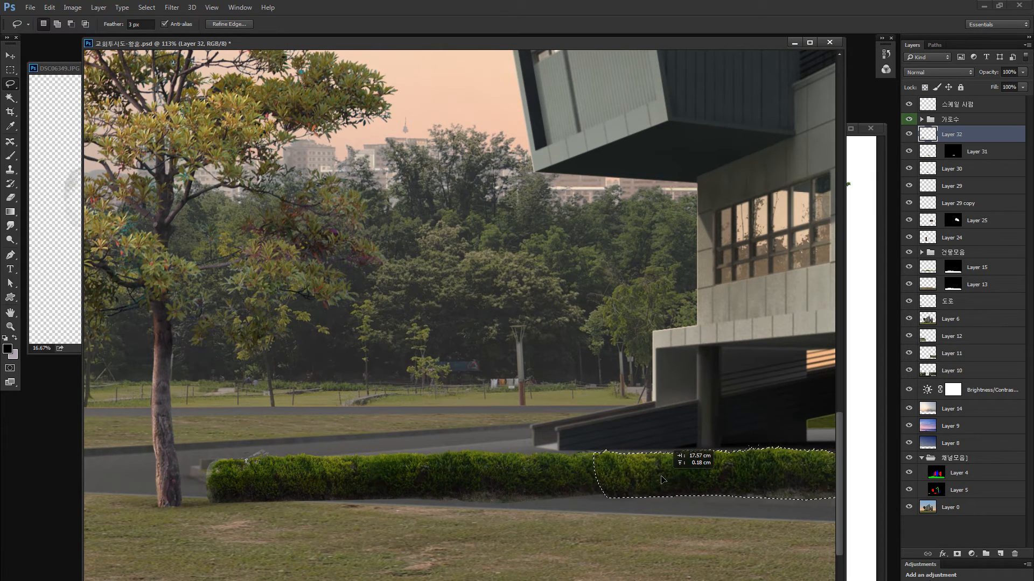
# Scale down the copied hedge section so its height and right end fit the lawn before the building.
pyautogui.moveTo(741, 462); pyautogui.dragTo(499, 461)
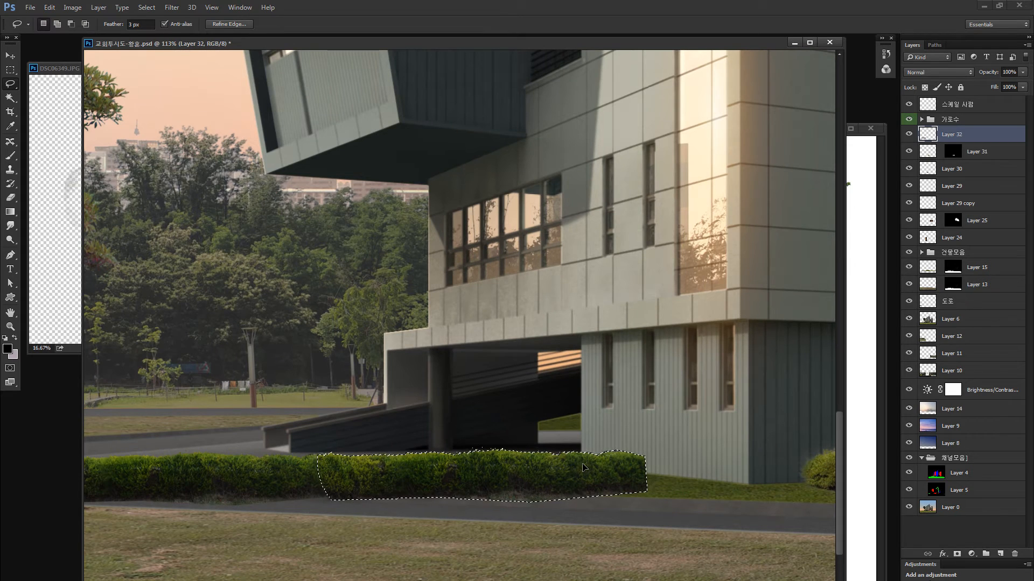
pyautogui.hotkey('ctrl', 't')
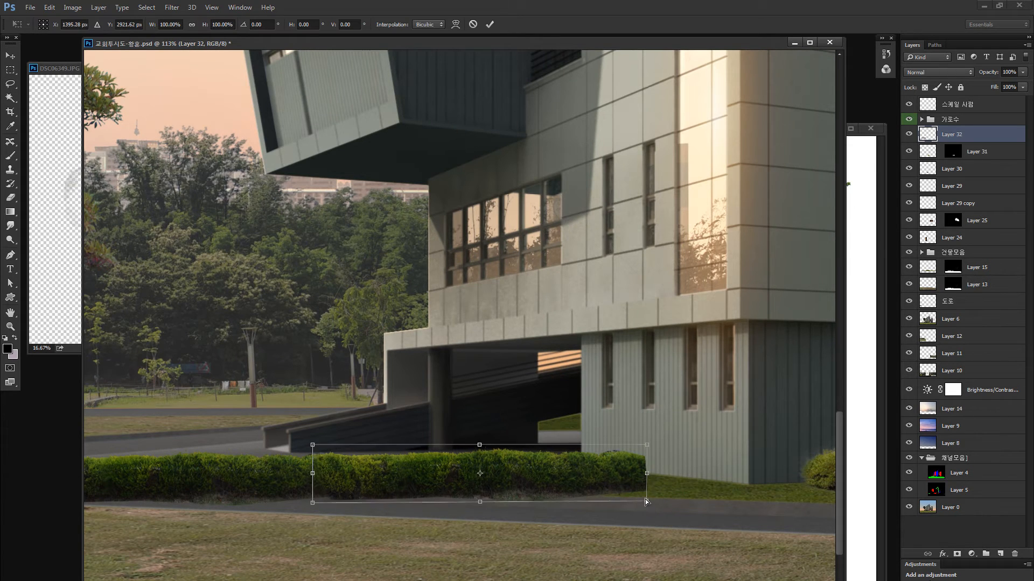
pyautogui.moveTo(646, 502); pyautogui.dragTo(646, 497)
pyautogui.moveTo(647, 446); pyautogui.dragTo(598, 464)
pyautogui.press('Return')
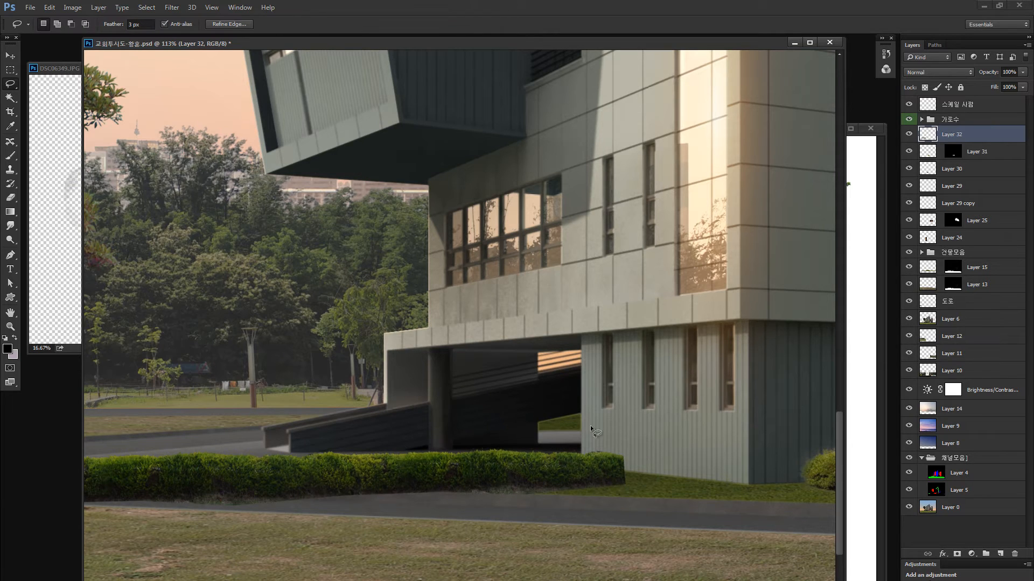
# Copy the hedge's right end toward the round shrub, widening it to 114% and skewing it about 3.5° along the curb.
pyautogui.moveTo(591, 427)
pyautogui.mouseDown()
pyautogui.moveTo(714, 457)
pyautogui.moveTo(636, 458)
pyautogui.mouseUp()
pyautogui.moveTo(614, 466)
pyautogui.mouseDown()
pyautogui.moveTo(416, 468)
pyautogui.moveTo(582, 473)
pyautogui.moveTo(561, 474)
pyautogui.moveTo(562, 484)
pyautogui.moveTo(599, 490)
pyautogui.mouseUp()
pyautogui.hotkey('ctrl', 't')
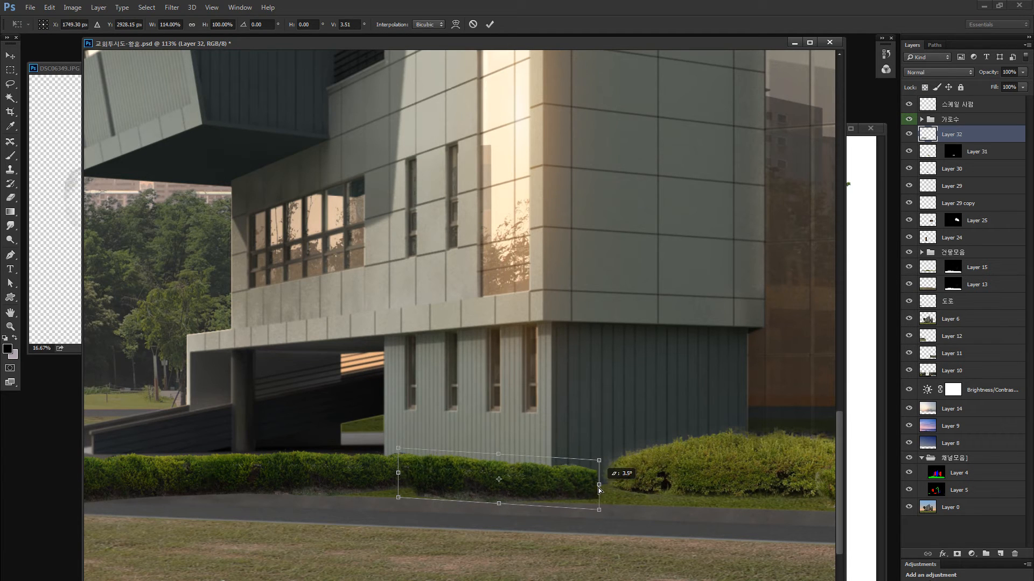
pyautogui.press('Return')
# Lasso the hedge's left end beside the tree and place a copy in front of the round shrubs.
pyautogui.hotkey('ctrl', '0')
pyautogui.press('l')
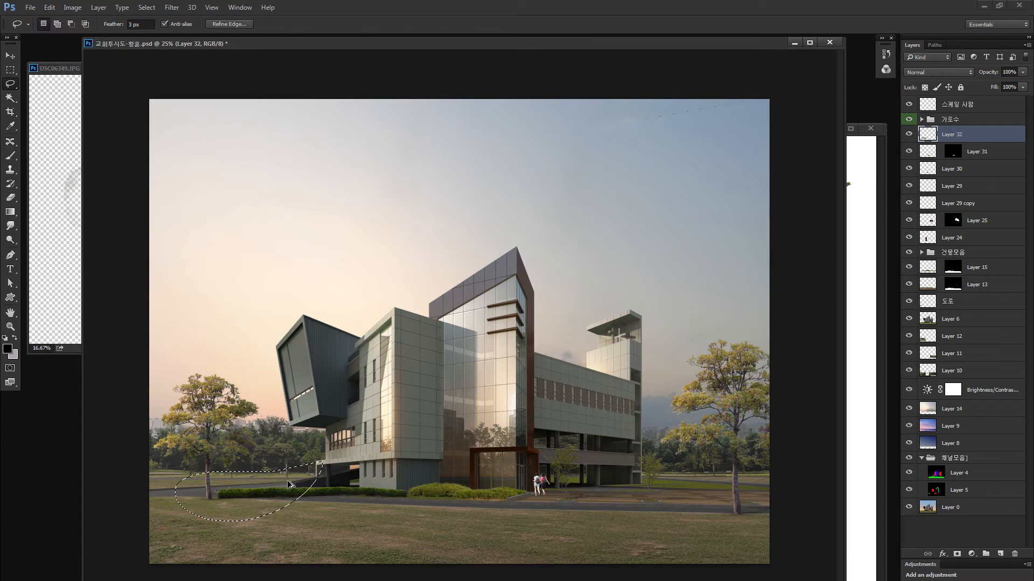
pyautogui.press('z')
pyautogui.moveTo(411, 488); pyautogui.dragTo(505, 489)
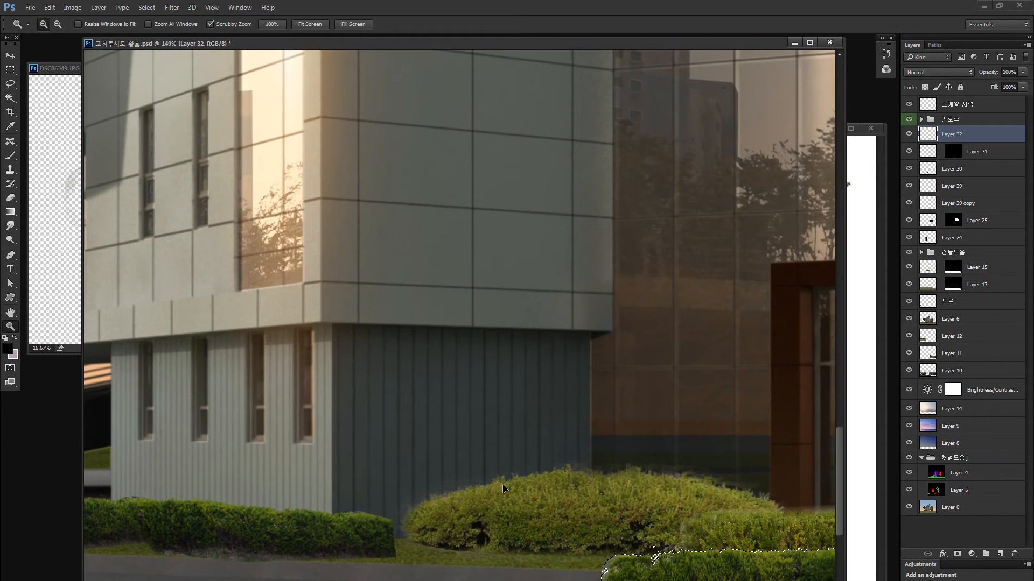
# Flip the copied hedge section horizontally with Free Transform.
pyautogui.hotkey('ctrl', 't')
pyautogui.rightClick(516, 519)
pyautogui.click(459, 473)
pyautogui.rightClick(645, 565)
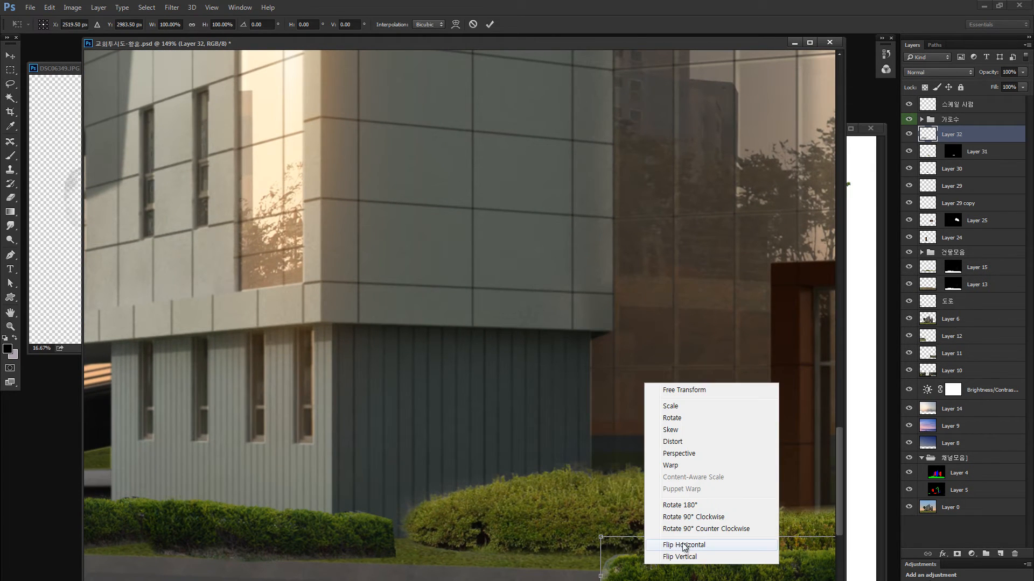
pyautogui.click(681, 545)
# Position the flipped hedge section along the curb in front of the round shrubs and scale it down to fit.
pyautogui.moveTo(697, 560); pyautogui.dragTo(441, 442)
pyautogui.moveTo(549, 470); pyautogui.dragTo(243, 444)
pyautogui.moveTo(461, 453); pyautogui.dragTo(605, 453)
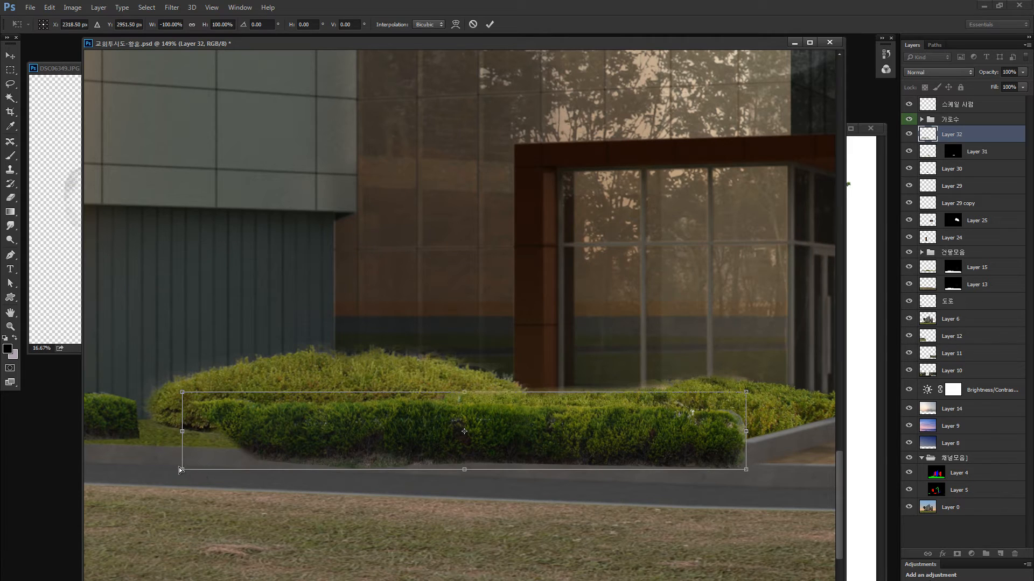
pyautogui.moveTo(182, 470); pyautogui.dragTo(181, 464)
pyautogui.moveTo(749, 471); pyautogui.dragTo(712, 445)
pyautogui.press('Return')
# Lasso the hedge's end at the building corner and place a copy further right to close the gap before the round shrubs.
pyautogui.moveTo(379, 439); pyautogui.dragTo(685, 440)
pyautogui.moveTo(551, 444); pyautogui.dragTo(740, 446)
pyautogui.moveTo(452, 395); pyautogui.dragTo(418, 457)
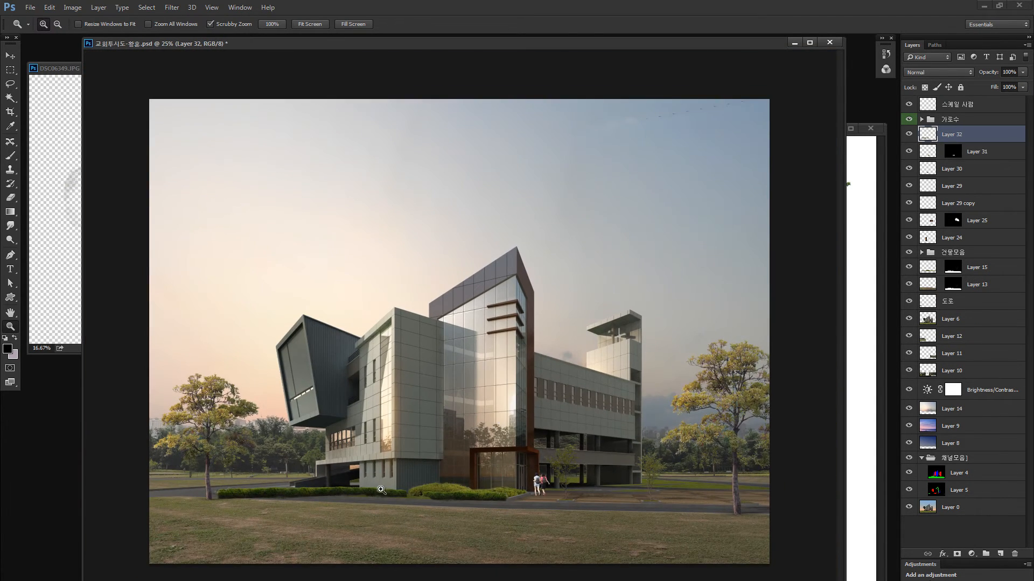
pyautogui.moveTo(383, 491); pyautogui.dragTo(453, 494)
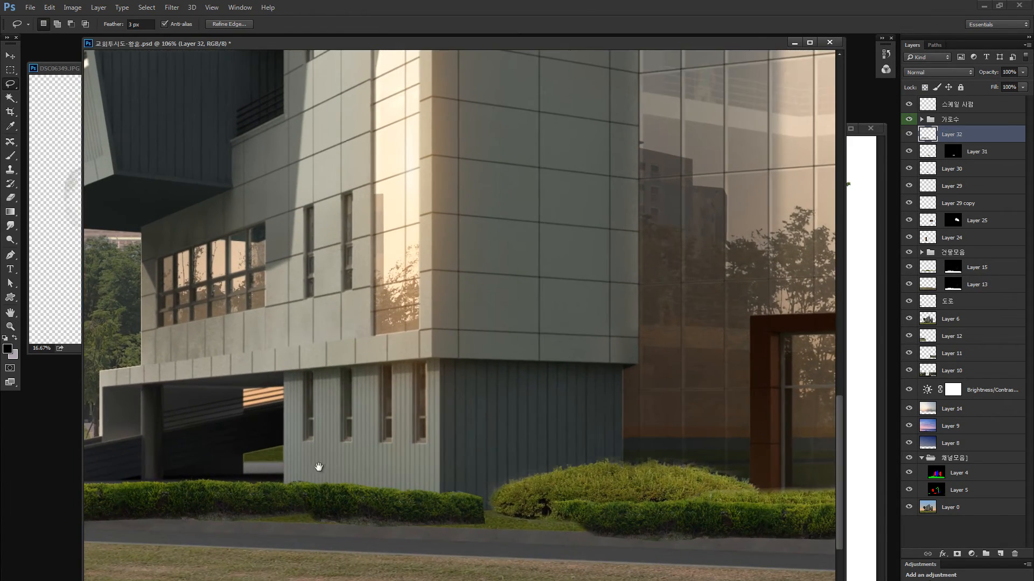
pyautogui.moveTo(319, 467); pyautogui.dragTo(415, 441)
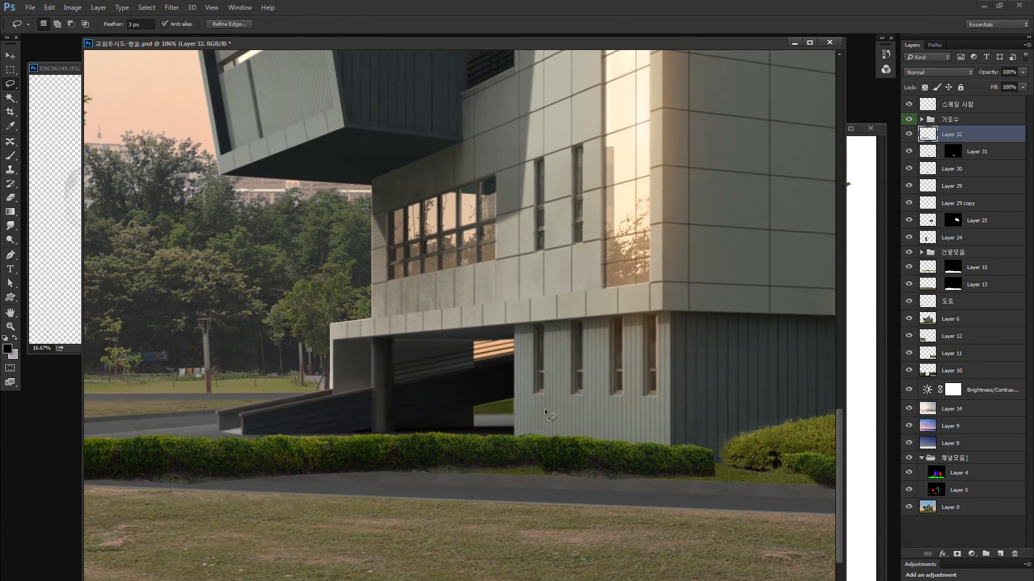
pyautogui.moveTo(767, 431); pyautogui.dragTo(512, 435)
pyautogui.moveTo(316, 419); pyautogui.dragTo(423, 420)
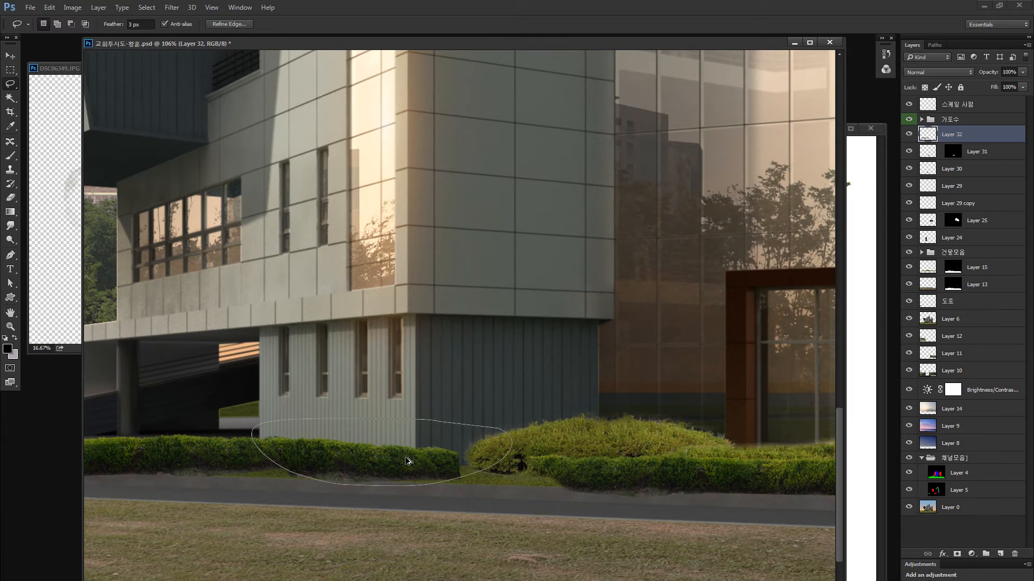
pyautogui.moveTo(408, 461)
pyautogui.mouseDown()
pyautogui.moveTo(584, 453)
pyautogui.moveTo(571, 454)
pyautogui.moveTo(571, 471)
pyautogui.moveTo(593, 487)
pyautogui.mouseUp()
pyautogui.hotkey('ctrl', 'd')
# Hide the hedge's Layer 32 and outline the area above the front curb with the Polygonal Lasso, from the tree to the entrance planter.
pyautogui.moveTo(117, 404); pyautogui.dragTo(477, 397)
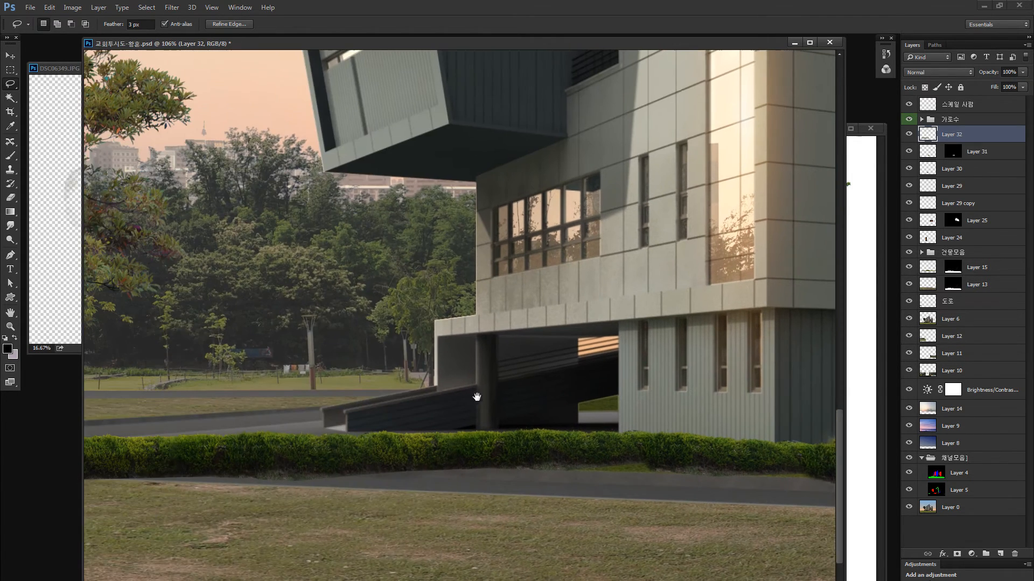
pyautogui.moveTo(278, 402); pyautogui.dragTo(465, 395)
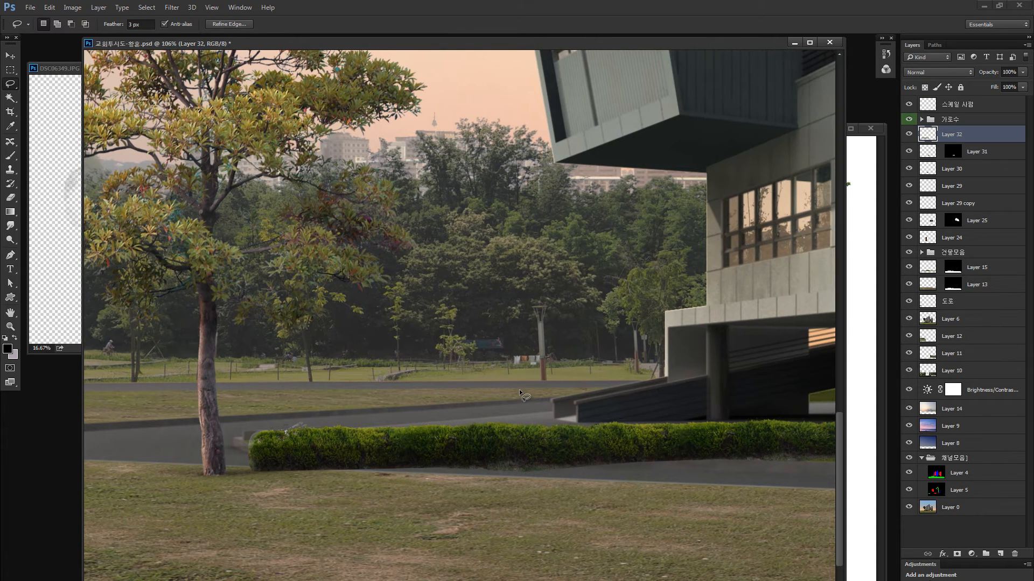
pyautogui.hotkey('shift', 'l')
pyautogui.click(909, 134)
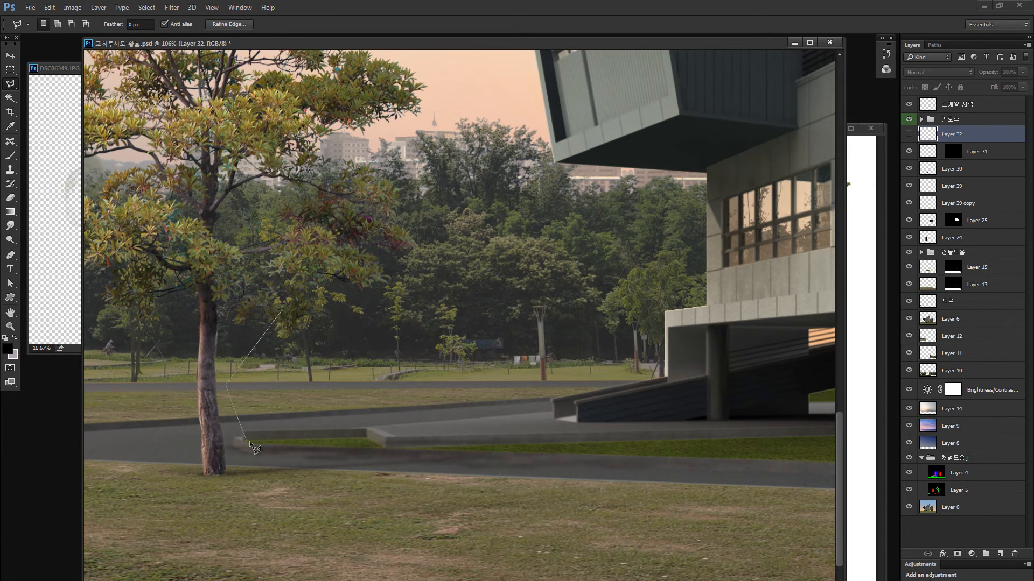
pyautogui.click(253, 444)
pyautogui.moveTo(706, 444); pyautogui.dragTo(400, 449)
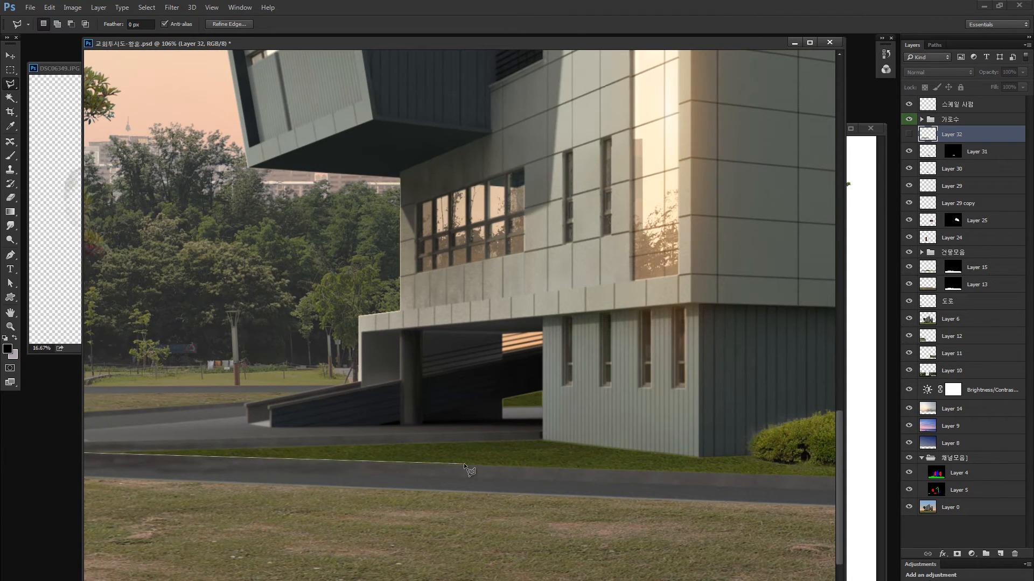
pyautogui.moveTo(796, 458); pyautogui.dragTo(344, 463)
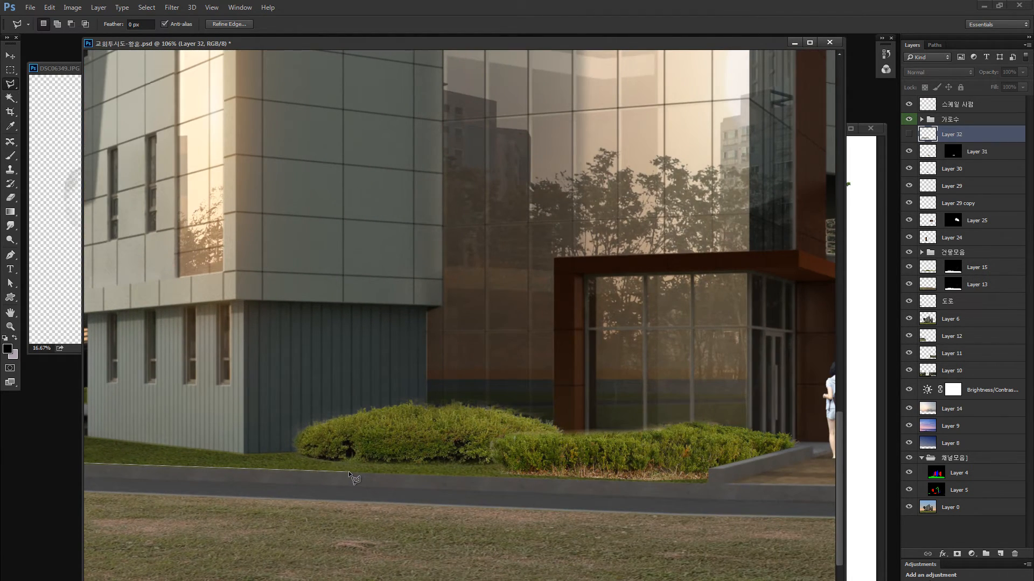
pyautogui.click(348, 472)
pyautogui.moveTo(589, 472); pyautogui.dragTo(380, 469)
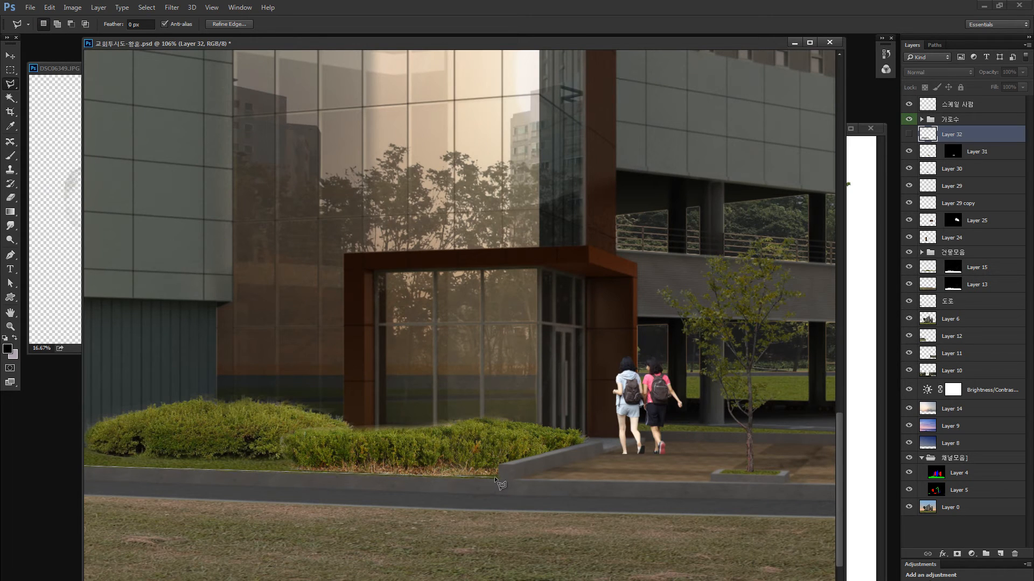
pyautogui.click(496, 477)
pyautogui.click(496, 369)
pyautogui.doubleClick(390, 187)
# Show Layer 32 again and add a layer mask from the selection to trim the hedge along the curb.
pyautogui.moveTo(377, 285); pyautogui.dragTo(829, 265)
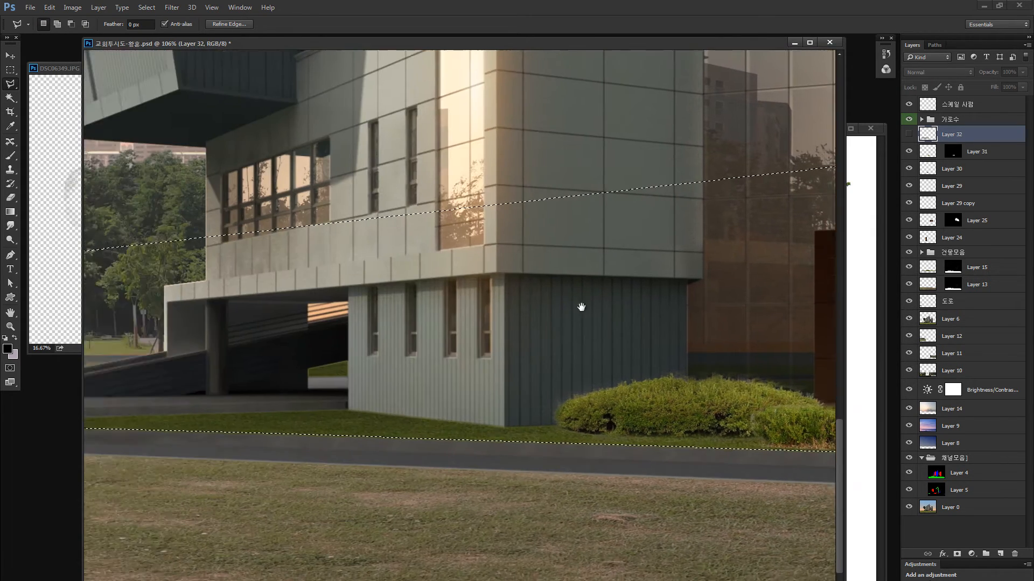
pyautogui.moveTo(312, 309); pyautogui.dragTo(662, 307)
pyautogui.moveTo(354, 309)
pyautogui.mouseDown()
pyautogui.moveTo(517, 311)
pyautogui.moveTo(423, 327)
pyautogui.mouseUp()
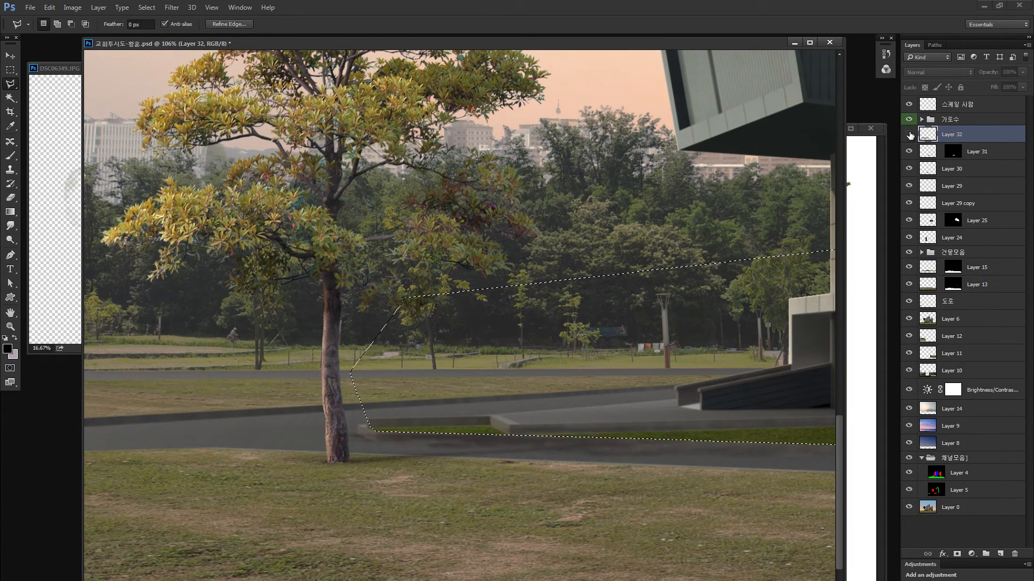
pyautogui.click(910, 136)
pyautogui.click(957, 554)
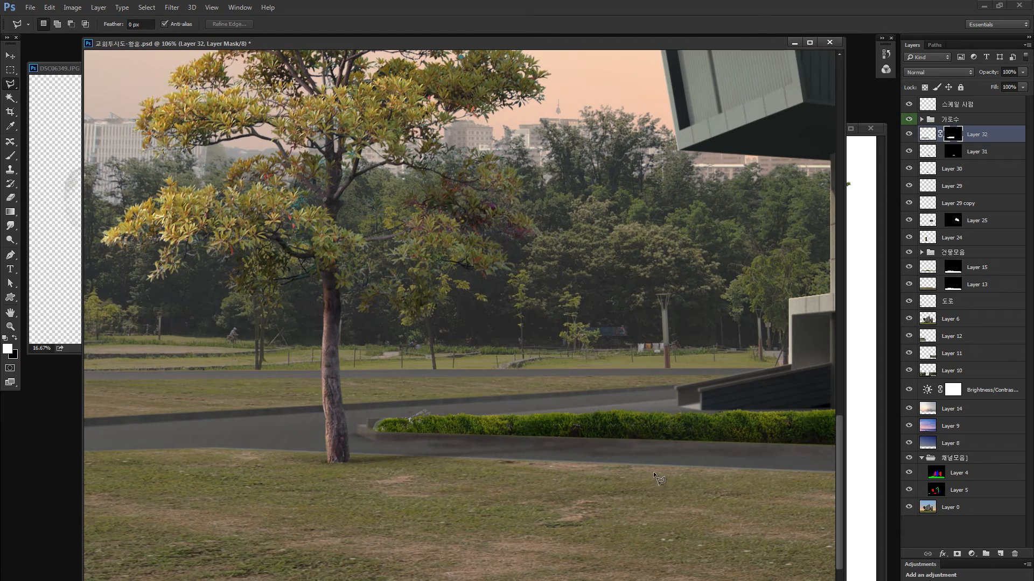
pyautogui.moveTo(660, 419); pyautogui.dragTo(301, 391)
pyautogui.scroll(-1, 546, 388)
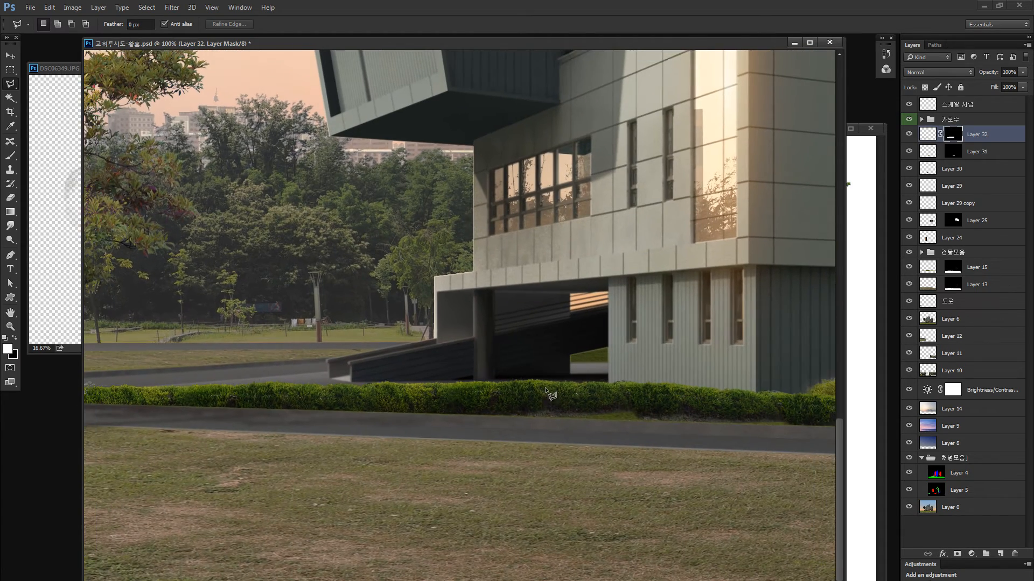
pyautogui.moveTo(597, 389); pyautogui.dragTo(459, 393)
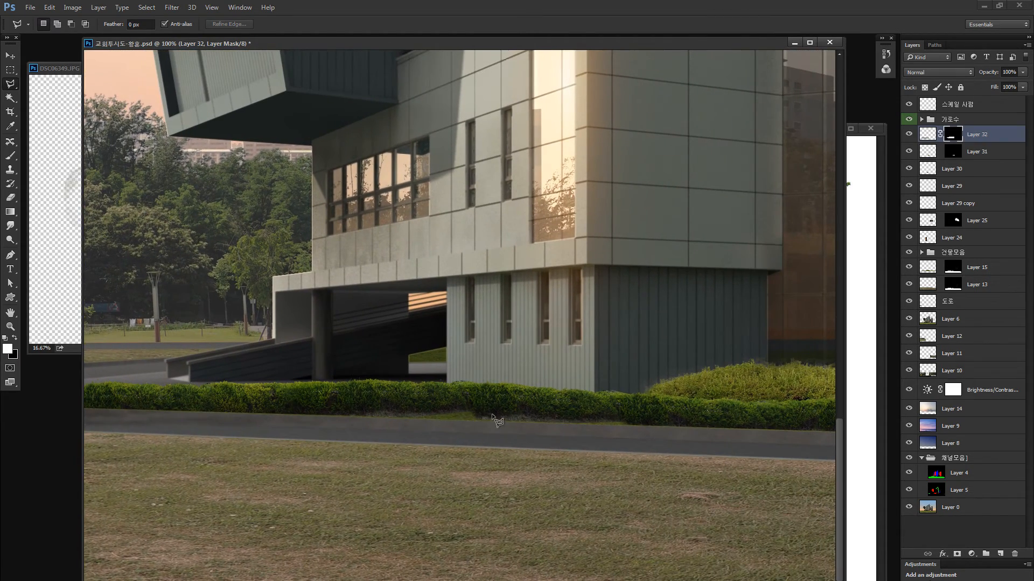
# With a 5 px feathered lasso, copy the hedge's lower edge near the building corner leftward over the gap at its base, and deselect.
pyautogui.scroll(3, 492, 416)
pyautogui.hotkey('shift', 'l')
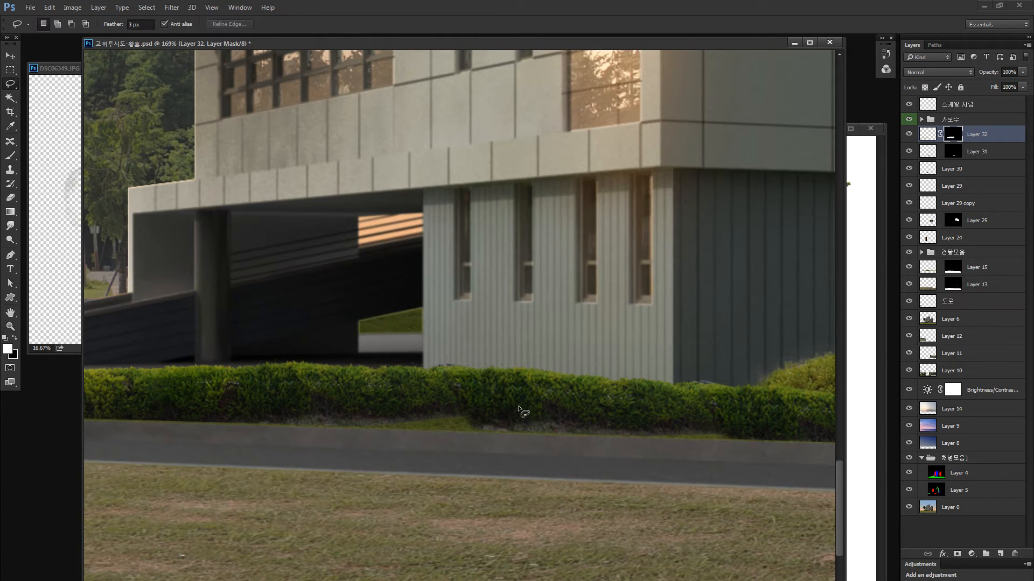
pyautogui.press('Return')
pyautogui.write('5')
pyautogui.press('Return')
pyautogui.moveTo(749, 441); pyautogui.dragTo(593, 405)
pyautogui.click(925, 134)
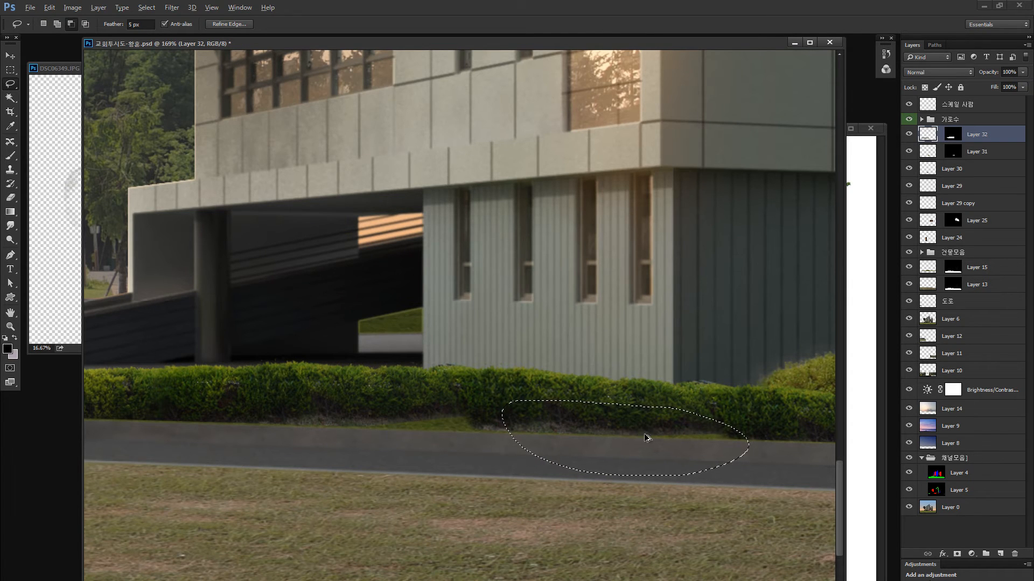
pyautogui.moveTo(640, 438); pyautogui.dragTo(466, 432)
pyautogui.hotkey('ctrl', 'd')
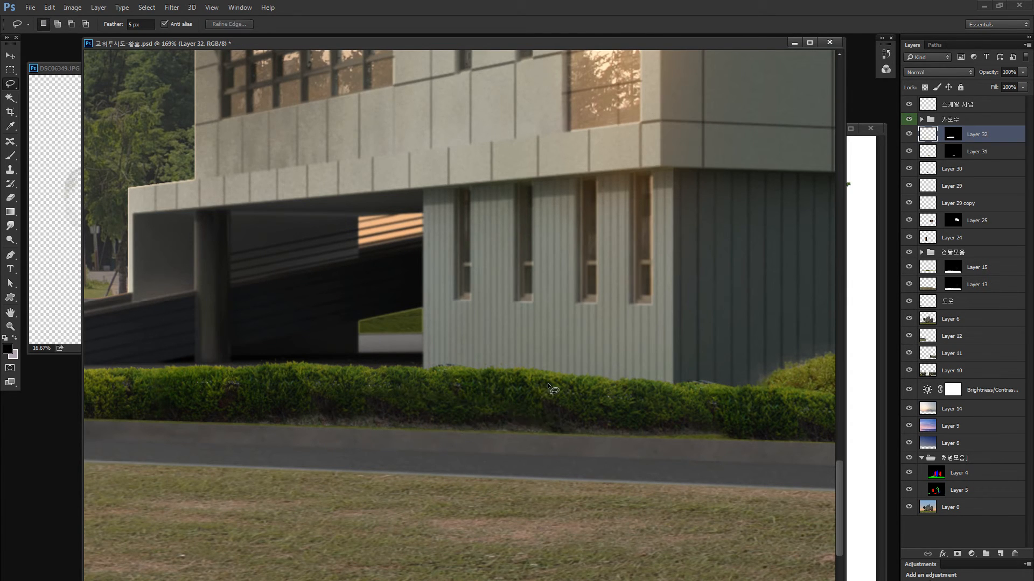
# Outline the hedge's end beside the entrance planter with the Polygonal Lasso and try filling that area on Layer 32's mask.
pyautogui.hotkey('ctrl', '0')
pyautogui.press('z')
pyautogui.moveTo(501, 495); pyautogui.dragTo(605, 495)
pyautogui.moveTo(446, 510); pyautogui.dragTo(470, 510)
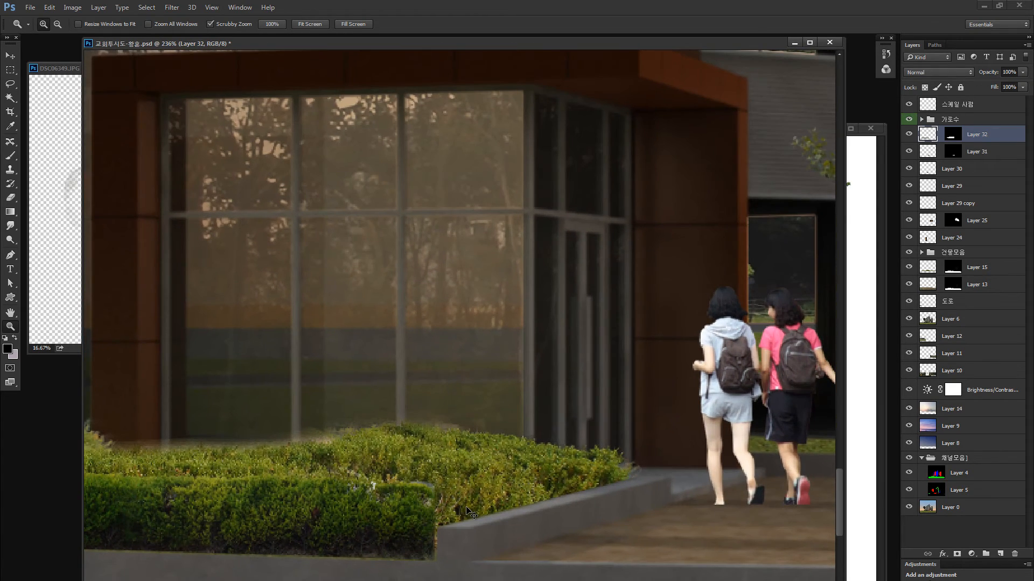
pyautogui.press('l')
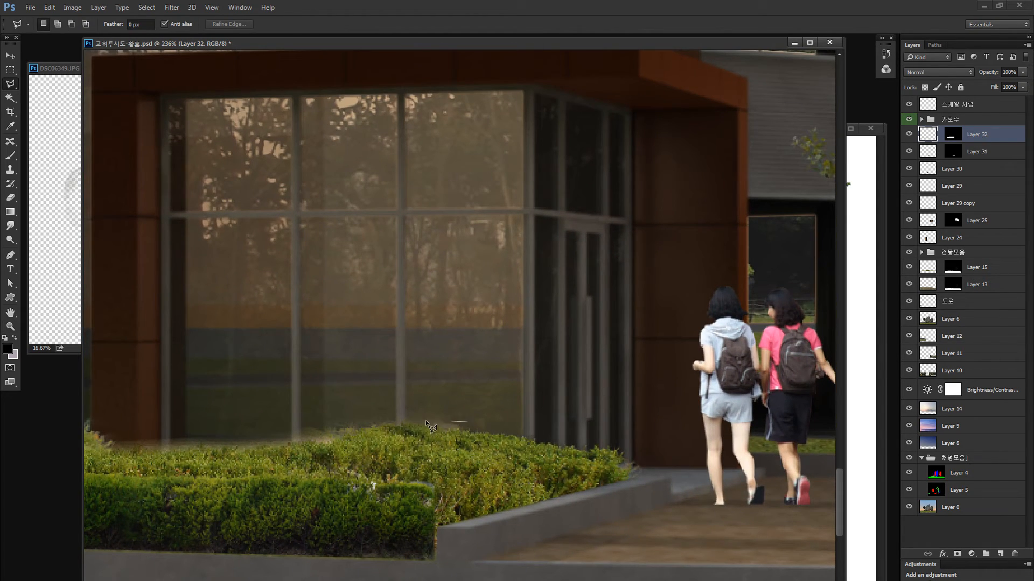
pyautogui.click(383, 493)
pyautogui.click(439, 525)
pyautogui.click(505, 511)
pyautogui.click(525, 447)
pyautogui.doubleClick(494, 408)
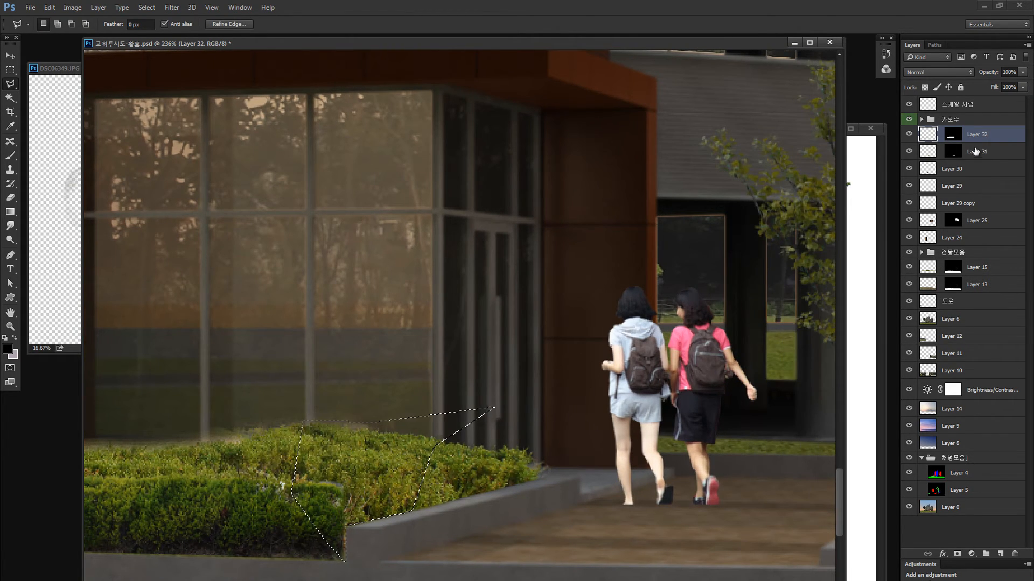
pyautogui.click(952, 138)
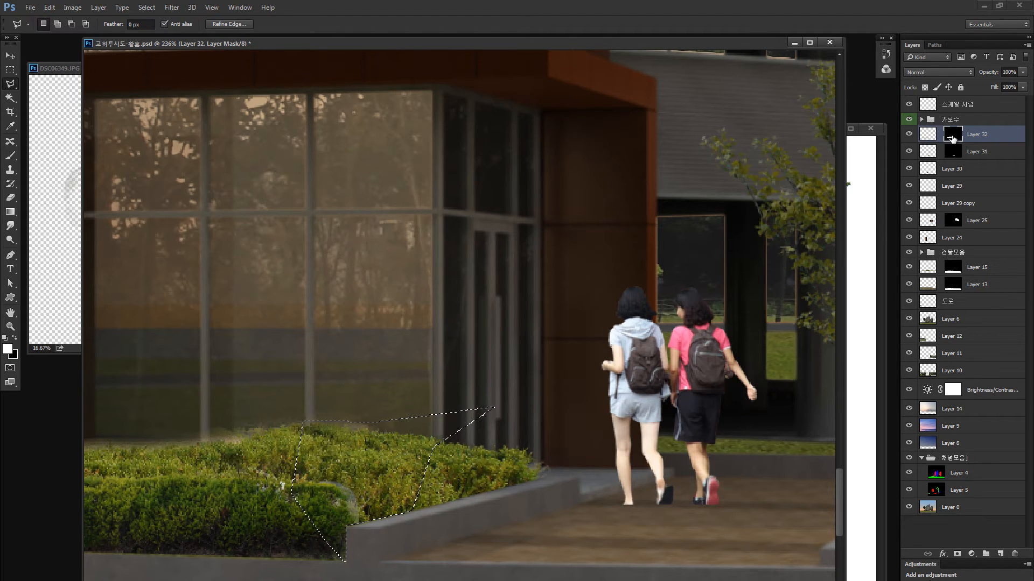
pyautogui.hotkey('alt', 'BackSpace')
pyautogui.hotkey('ctrl', 'z')
pyautogui.hotkey('ctrl', 'd')
pyautogui.hotkey('ctrl', '0')
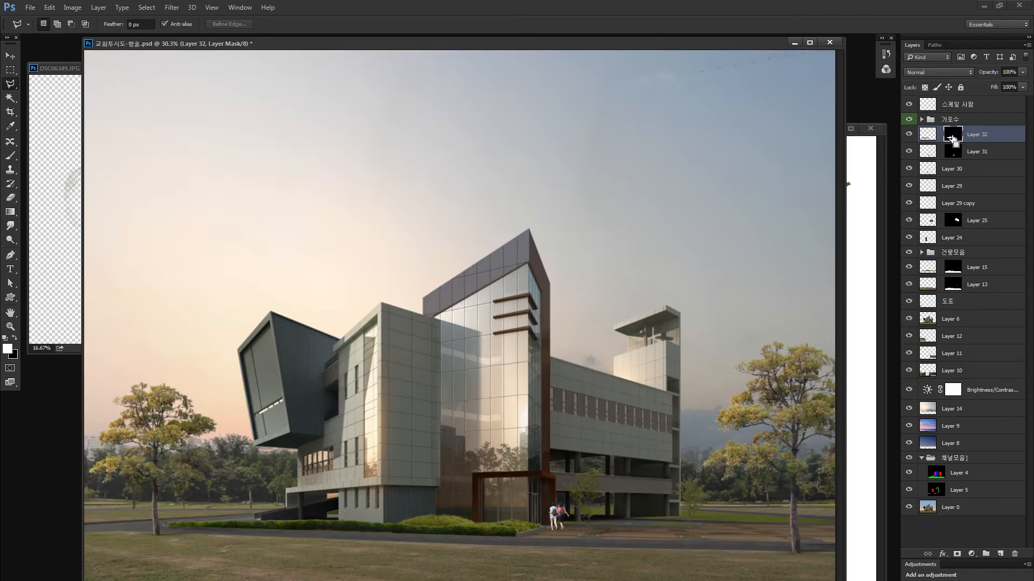
# Warp the hedge on Layer 32 slightly downward along its middle stretch.
pyautogui.hotkey('ctrl', '-')
pyautogui.press('z')
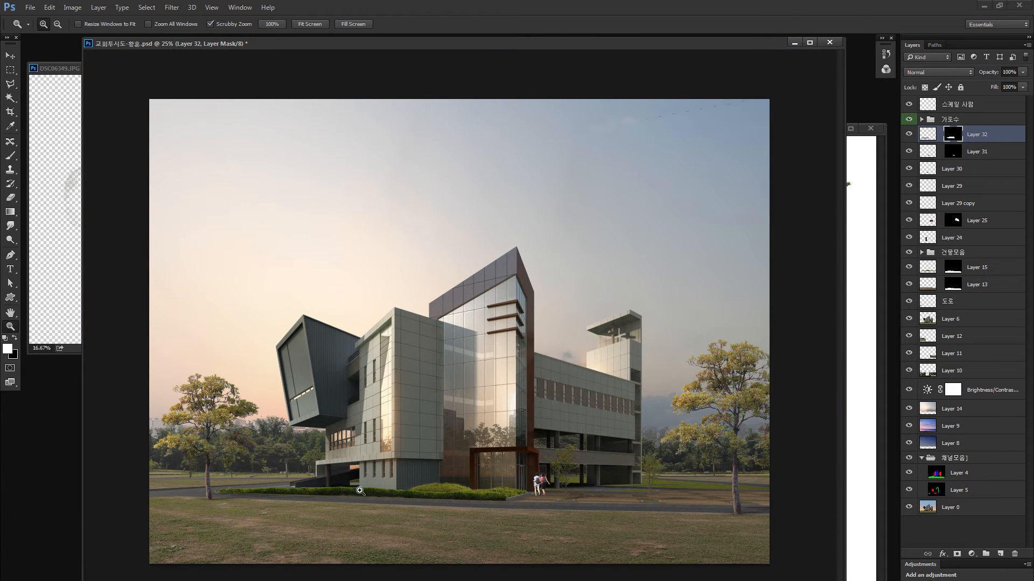
pyautogui.click(431, 489)
pyautogui.moveTo(431, 488); pyautogui.dragTo(443, 487)
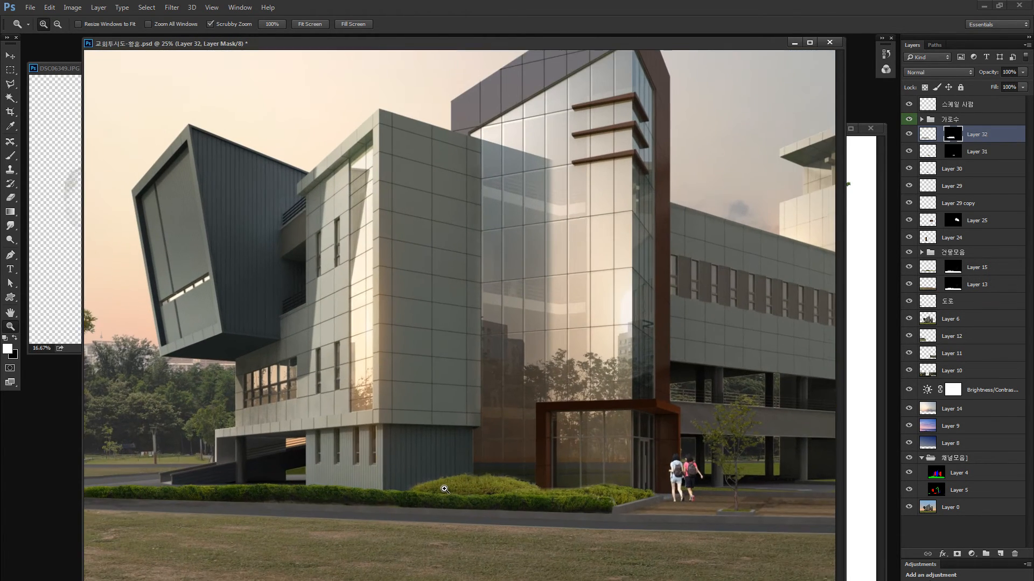
pyautogui.moveTo(372, 486); pyautogui.dragTo(531, 475)
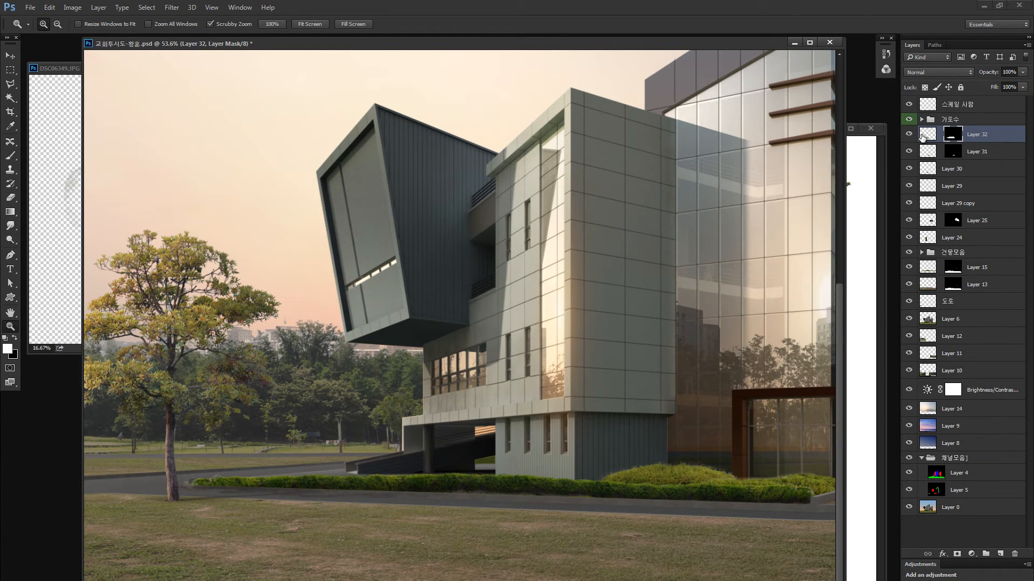
pyautogui.click(927, 135)
pyautogui.hotkey('ctrl', 't')
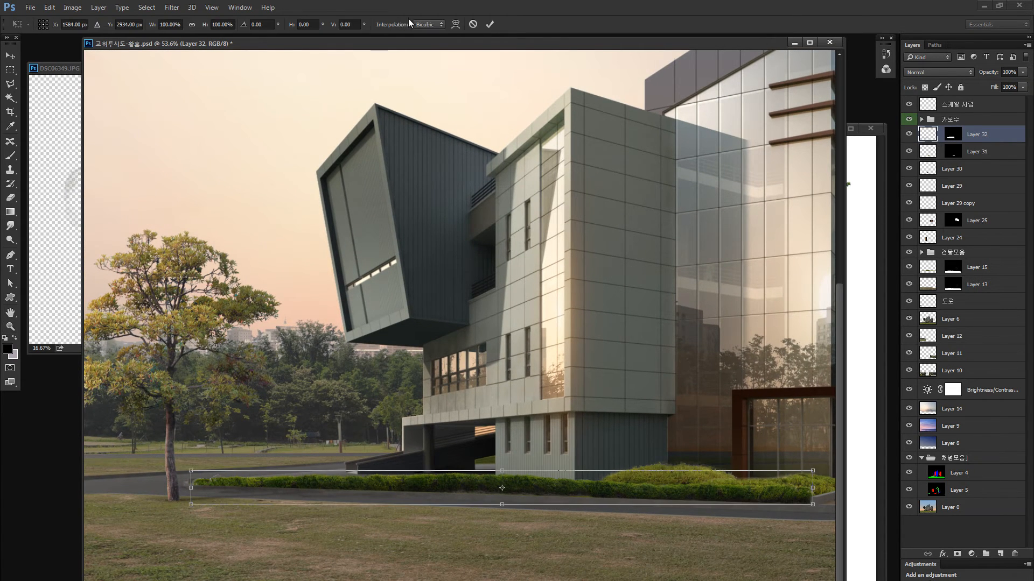
pyautogui.click(455, 25)
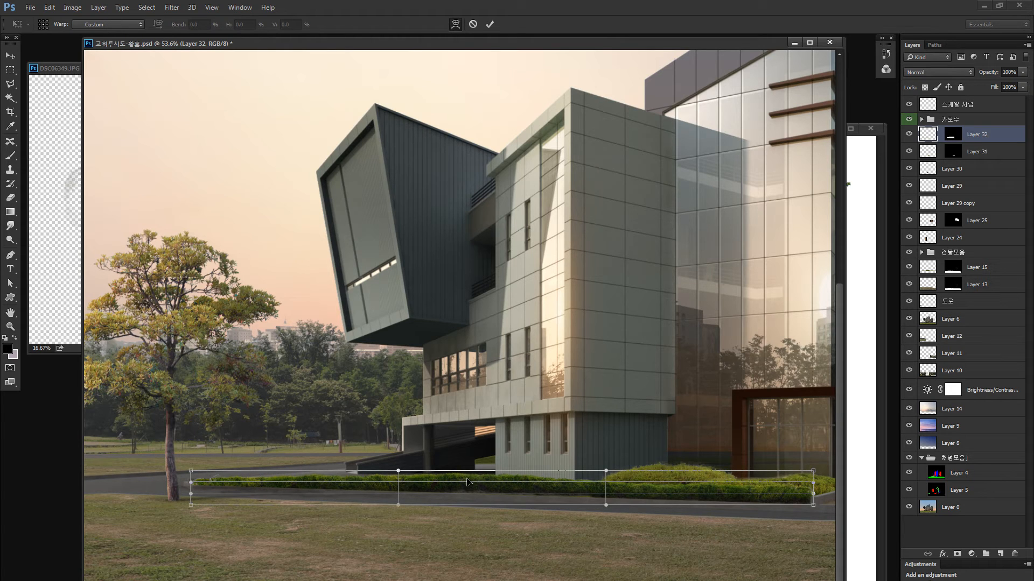
pyautogui.moveTo(467, 483); pyautogui.dragTo(468, 487)
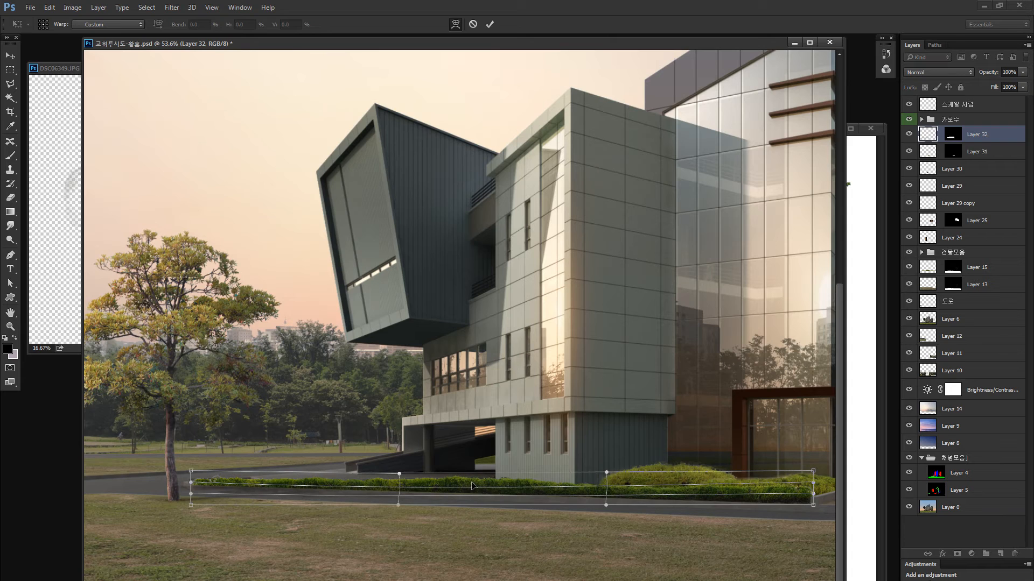
pyautogui.press('Return')
# Toggle the hedge's warp off and on to compare its height against the whole building view.
pyautogui.press('z')
pyautogui.hotkey('ctrl', 'z')
pyautogui.hotkey('ctrl', 'z')
pyautogui.hotkey('ctrl', 'z')
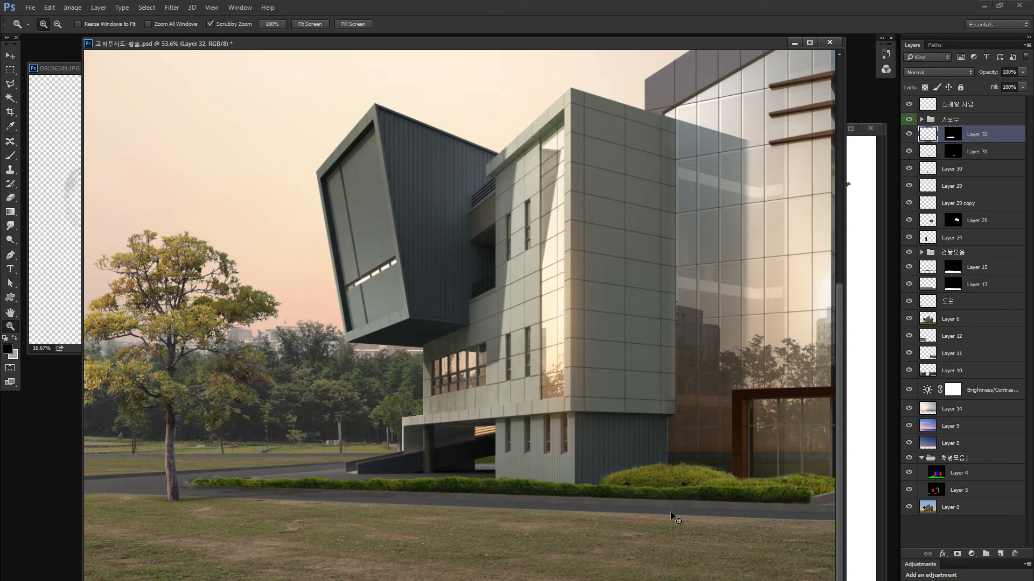
pyautogui.hotkey('ctrl', 'z')
pyautogui.scroll(-8, 658, 513)
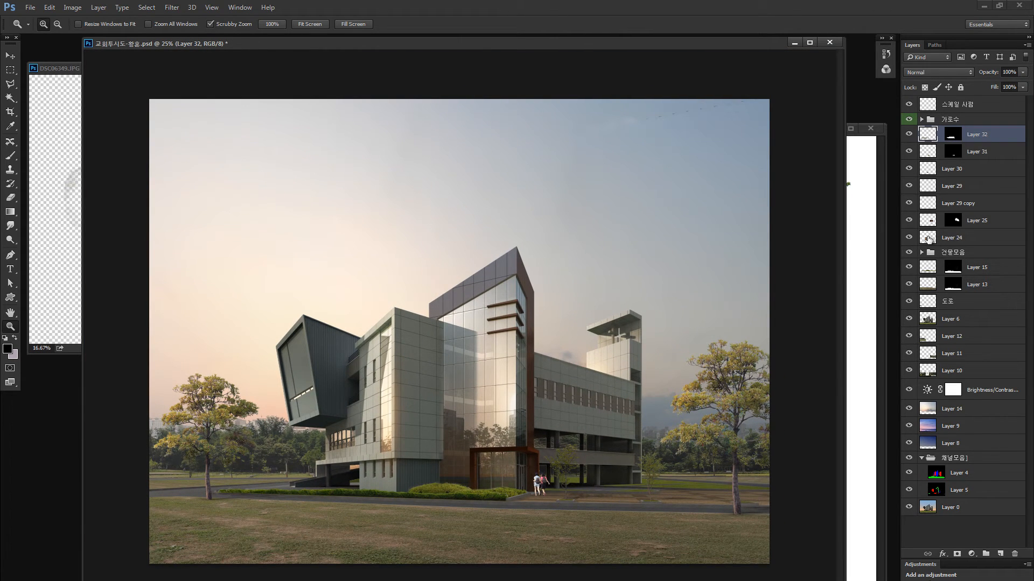
# Pick the round shrubs and the entrance planter shrubs in the image and hide their layers, Layer 30 and Layer 31.
pyautogui.press('v')
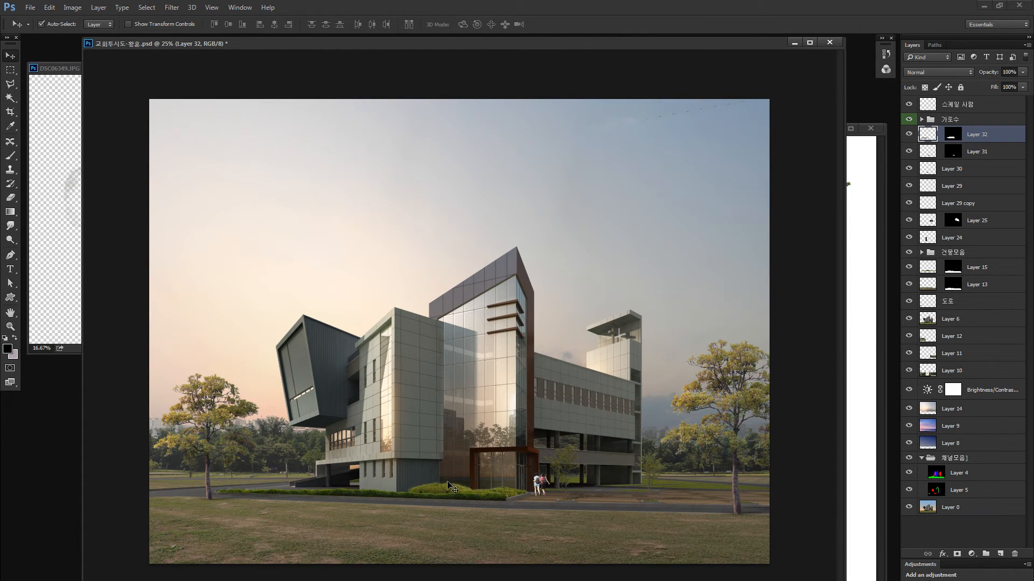
pyautogui.click(455, 487)
pyautogui.click(910, 171)
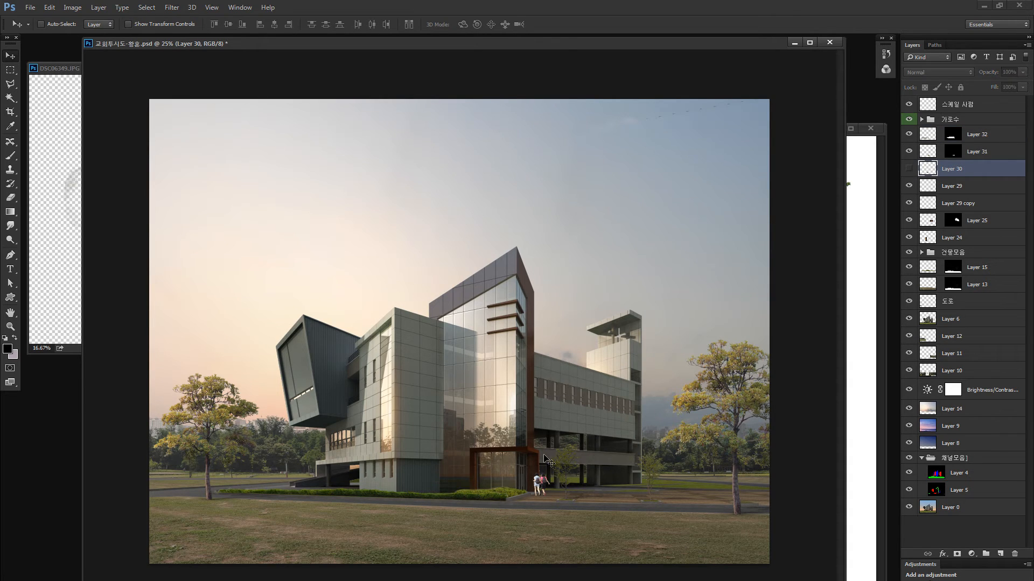
pyautogui.keyDown('ctrl'); pyautogui.click(510, 491); pyautogui.keyUp('ctrl')
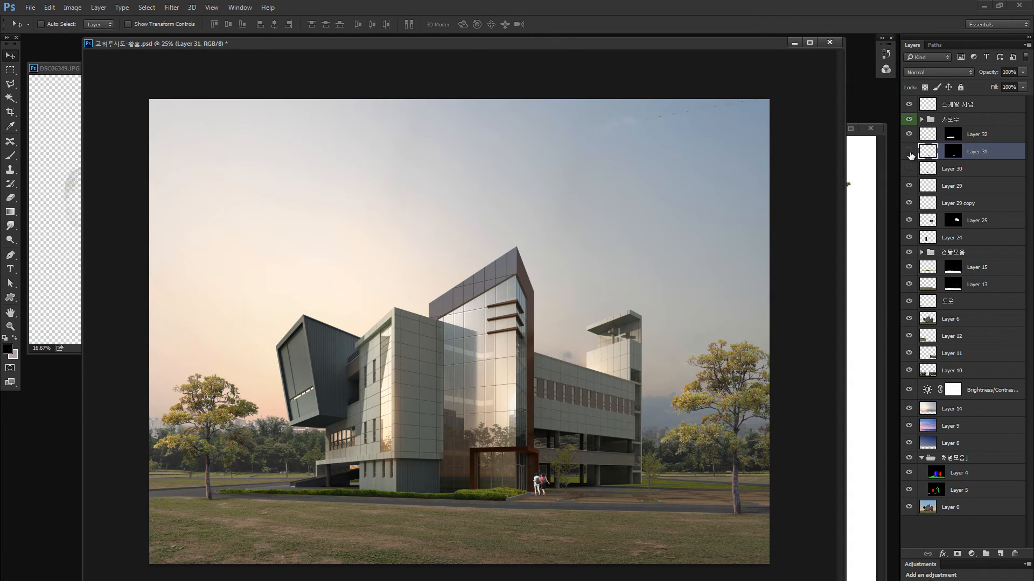
pyautogui.click(909, 152)
# Tone the hedge on Layer 32 with Hue/Saturation, setting saturation to -24 and lightness to +6 and nudging the hue slightly.
pyautogui.press('z')
pyautogui.click(483, 497)
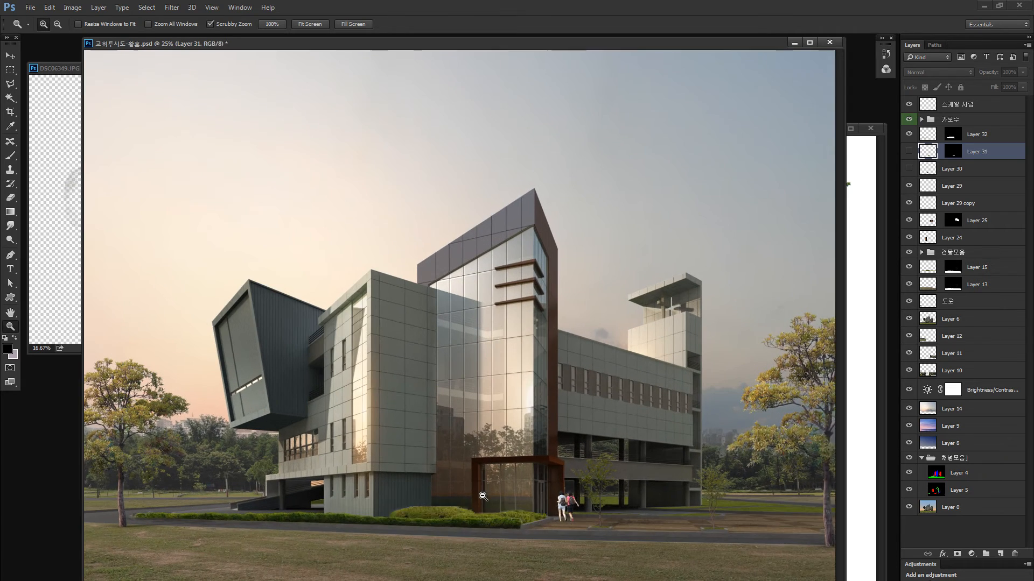
pyautogui.click(479, 494)
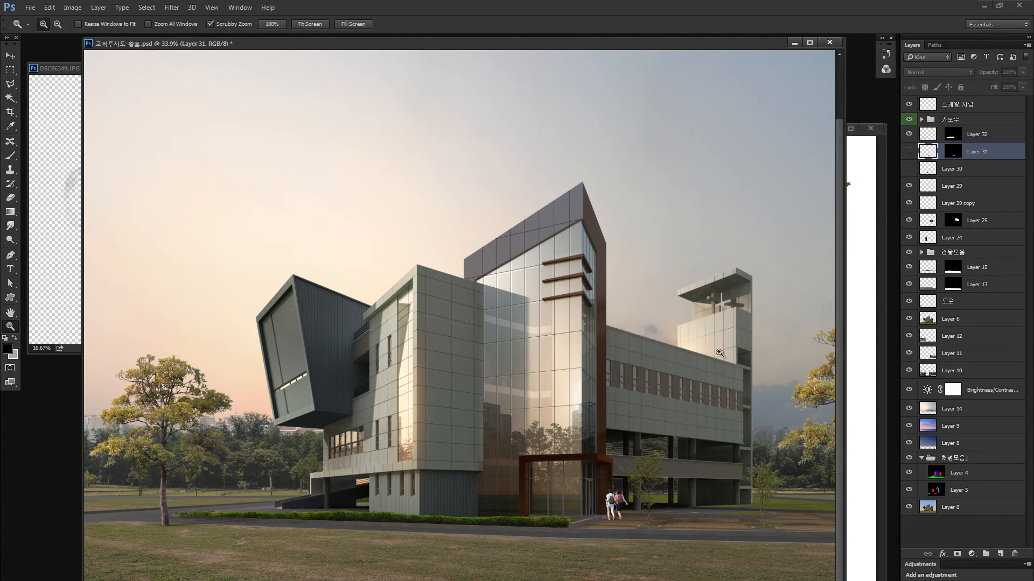
pyautogui.click(928, 137)
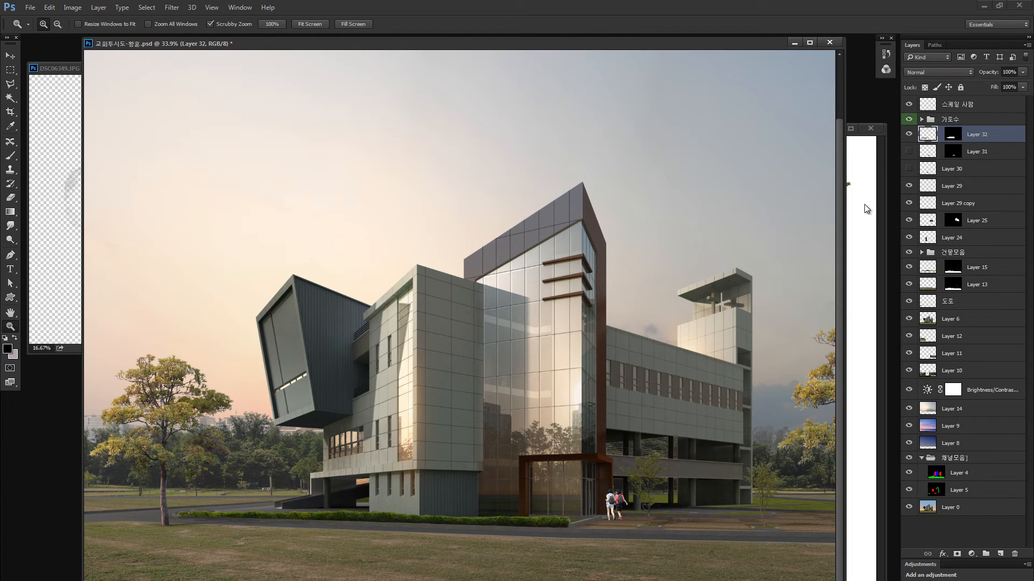
pyautogui.hotkey('ctrl', 'u')
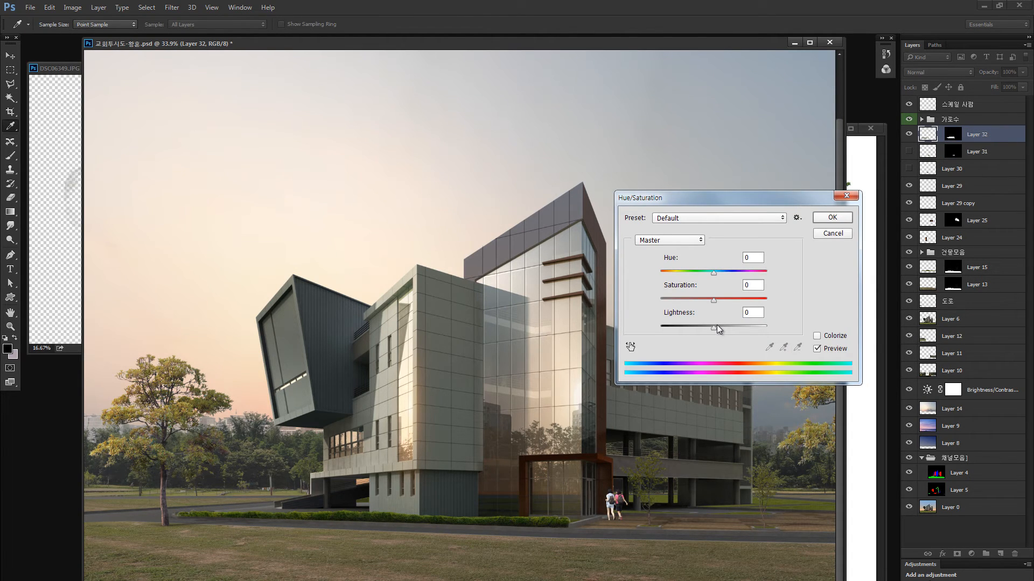
pyautogui.click(716, 326)
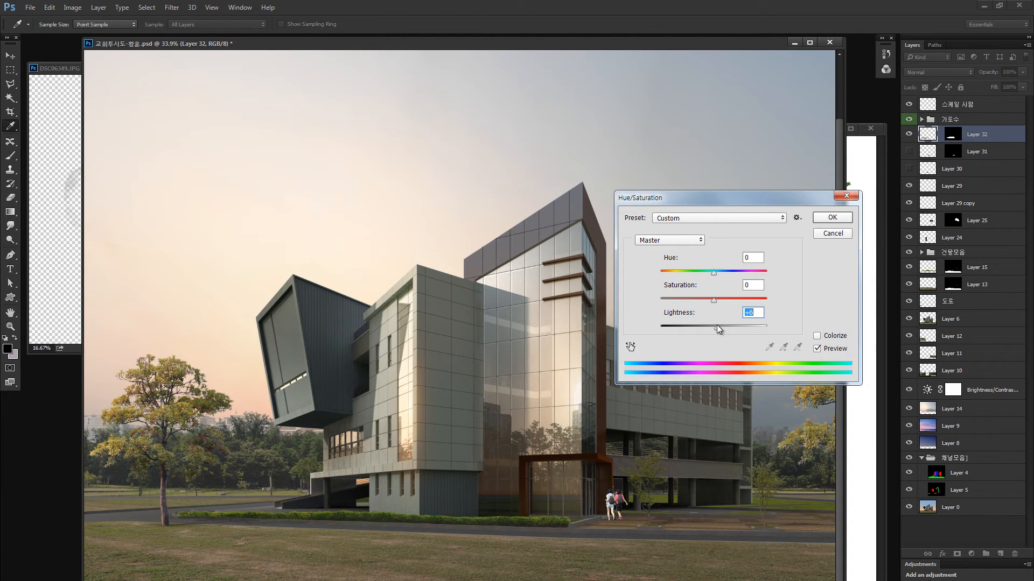
pyautogui.click(699, 300)
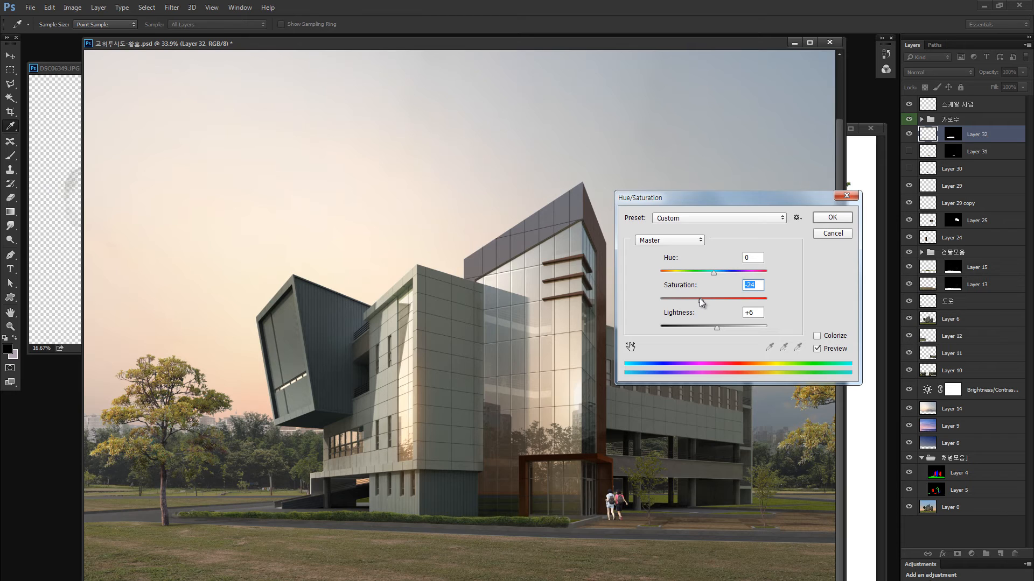
pyautogui.moveTo(696, 196); pyautogui.dragTo(653, 199)
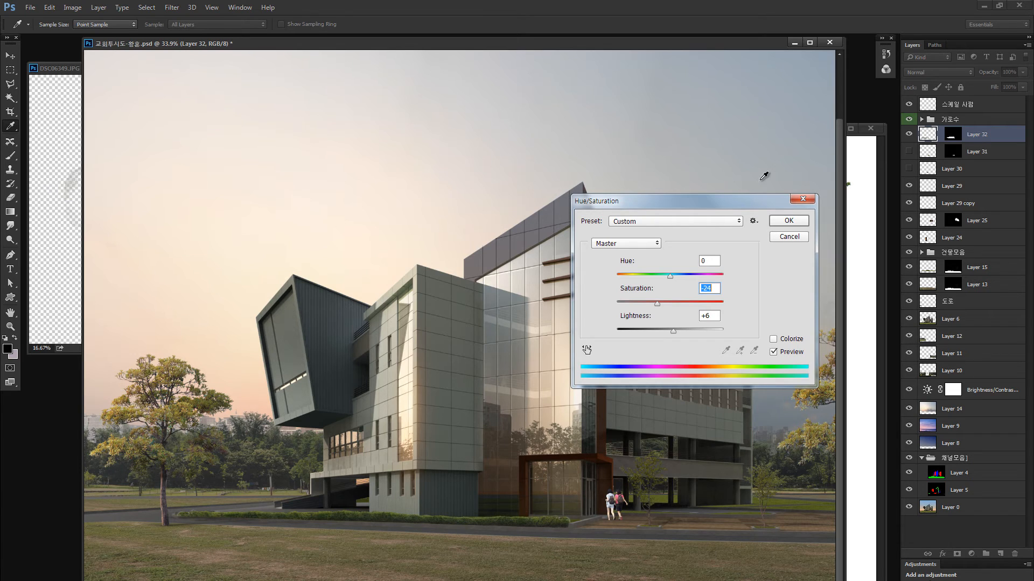
pyautogui.moveTo(731, 204); pyautogui.dragTo(686, 189)
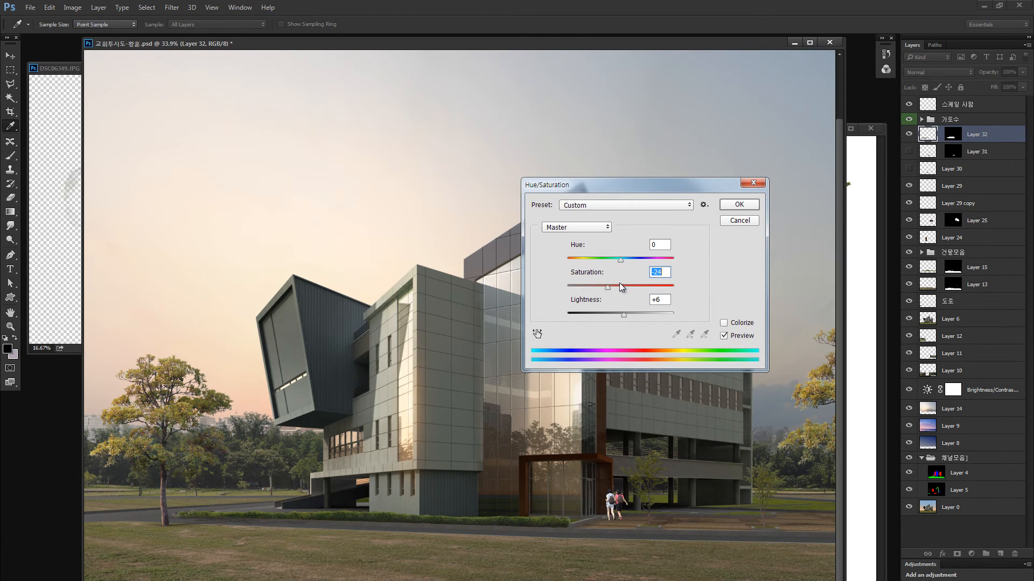
pyautogui.moveTo(626, 260); pyautogui.dragTo(619, 260)
pyautogui.click(728, 205)
# Lighten the Layer 32 hedge again with Hue/Saturation, setting lightness to +6.
pyautogui.press('z')
pyautogui.moveTo(377, 515); pyautogui.dragTo(468, 496)
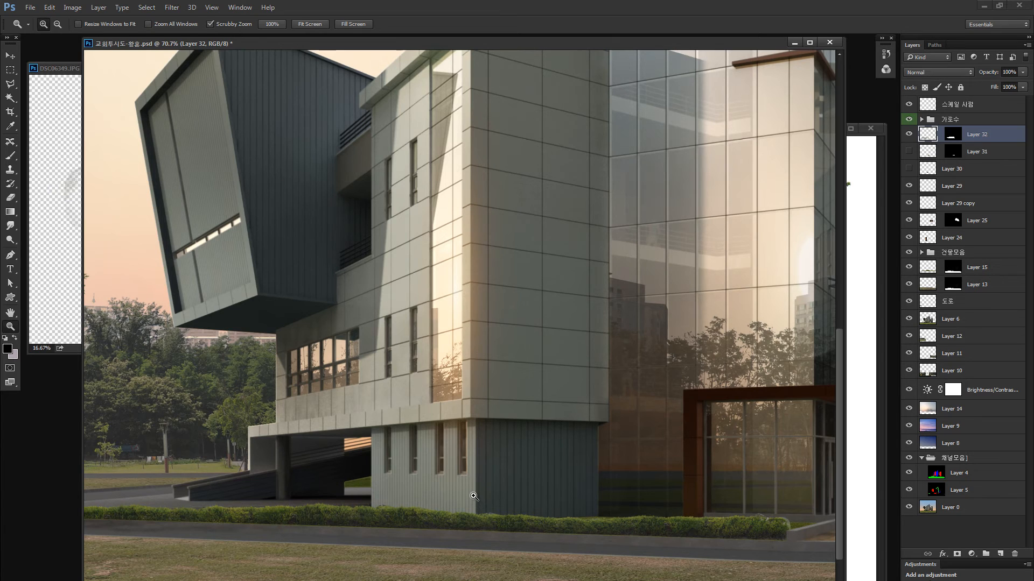
pyautogui.moveTo(396, 492); pyautogui.dragTo(538, 458)
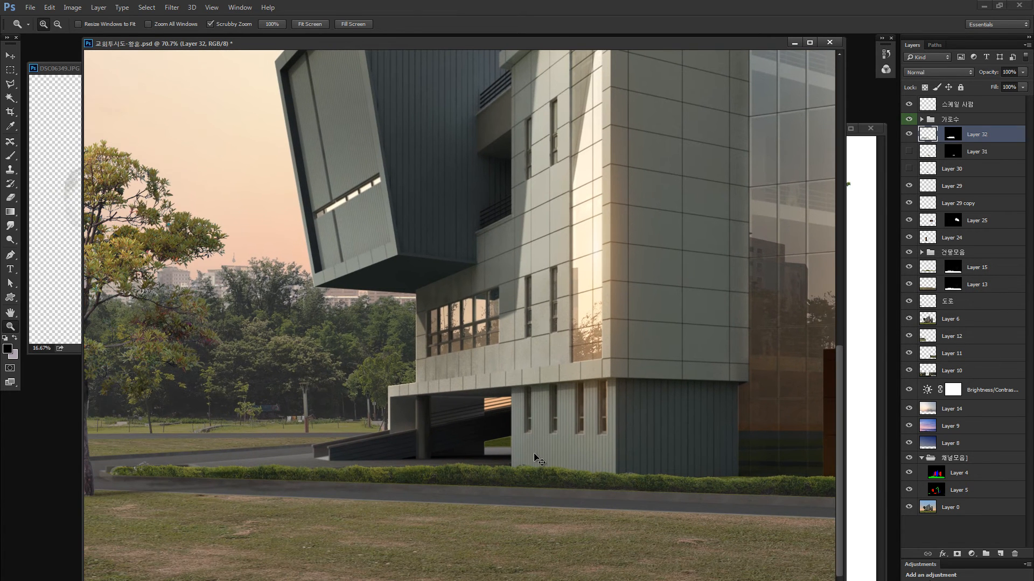
pyautogui.hotkey('ctrl', 'u')
pyautogui.click(623, 313)
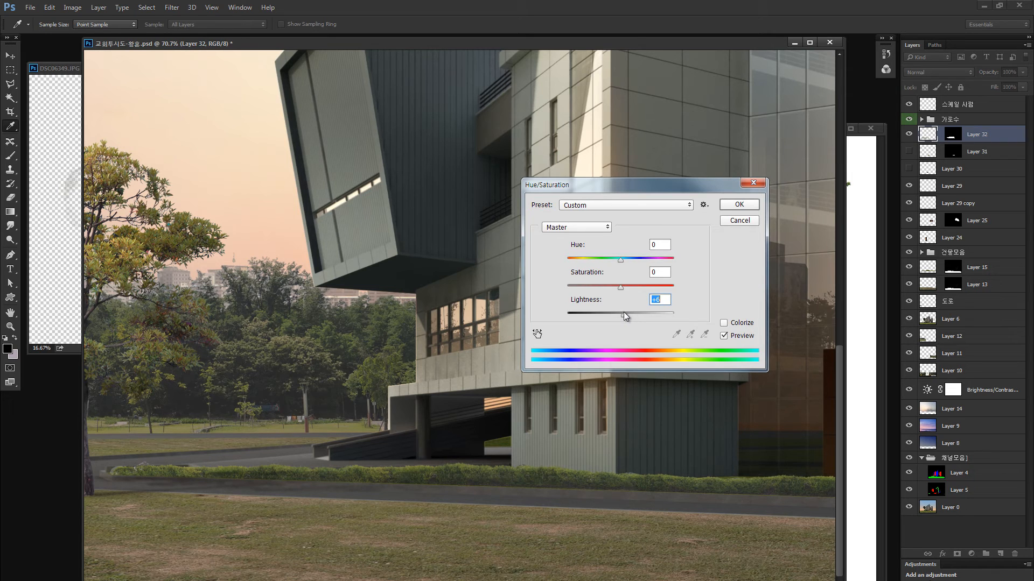
pyautogui.click(739, 208)
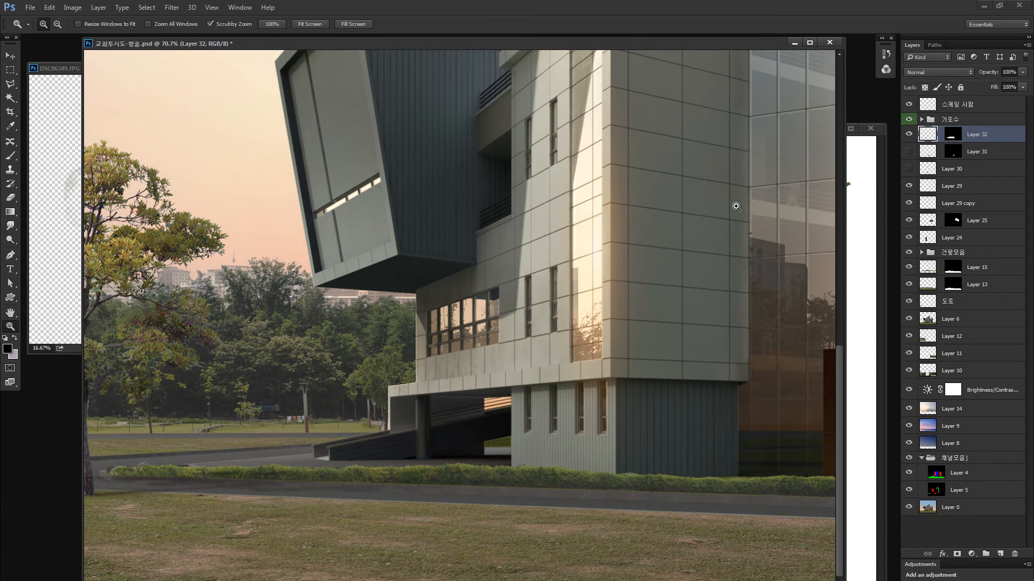
# Fine-tune the hedge's hue with Hue/Saturation while judging it against the whole building view.
pyautogui.hotkey('ctrl', '-')
pyautogui.hotkey('ctrl', '-')
pyautogui.hotkey('ctrl', '-')
pyautogui.hotkey('ctrl', '-')
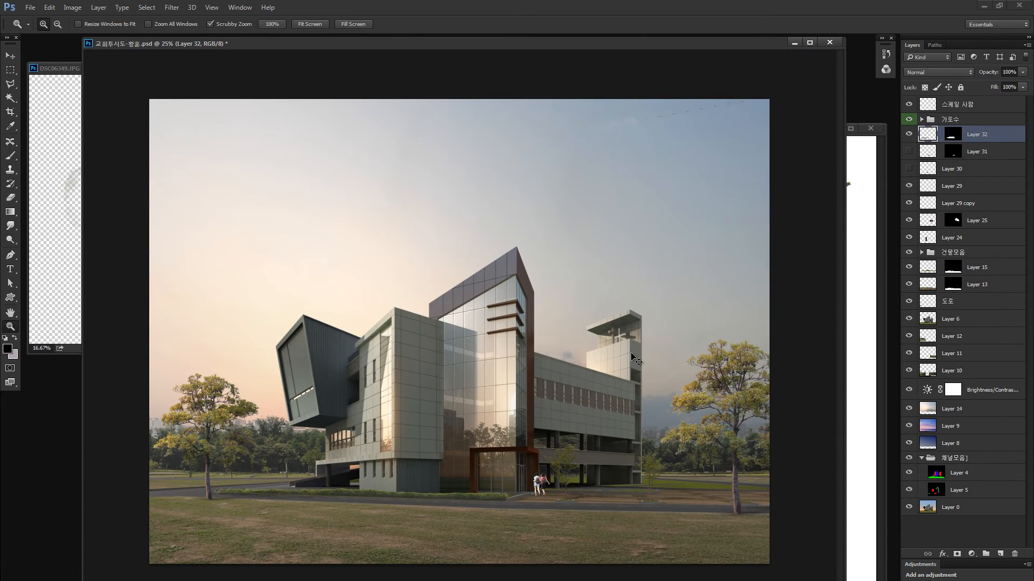
pyautogui.hotkey('ctrl', 'u')
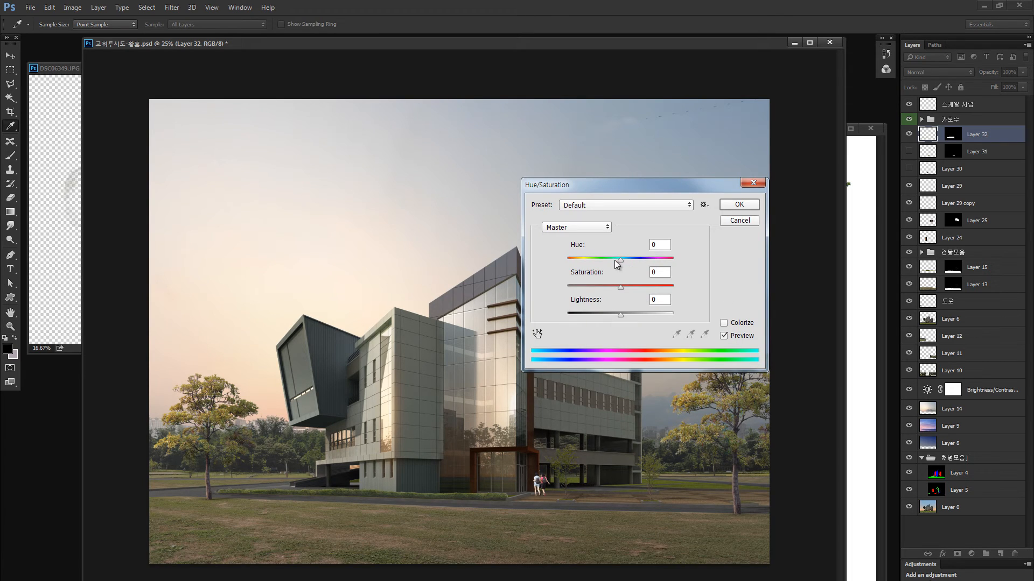
pyautogui.moveTo(615, 260); pyautogui.dragTo(619, 260)
pyautogui.click(732, 205)
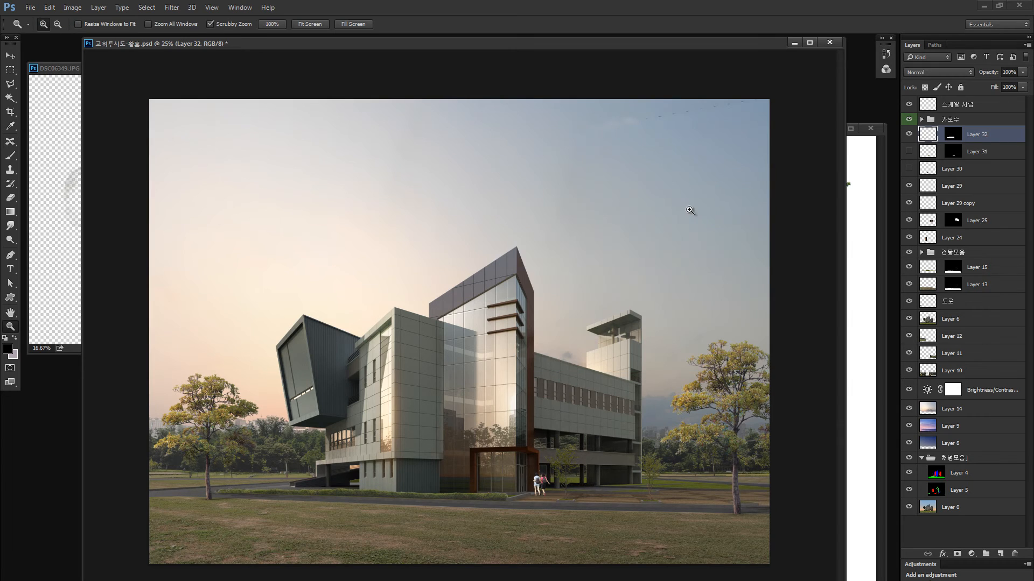
# Make a horizontal gradient Quick Mask selection fading from the entrance toward the building's far side and darken the hedge through it with Hue/Saturation.
pyautogui.press('q')
pyautogui.press('g')
pyautogui.moveTo(530, 470); pyautogui.dragTo(212, 464)
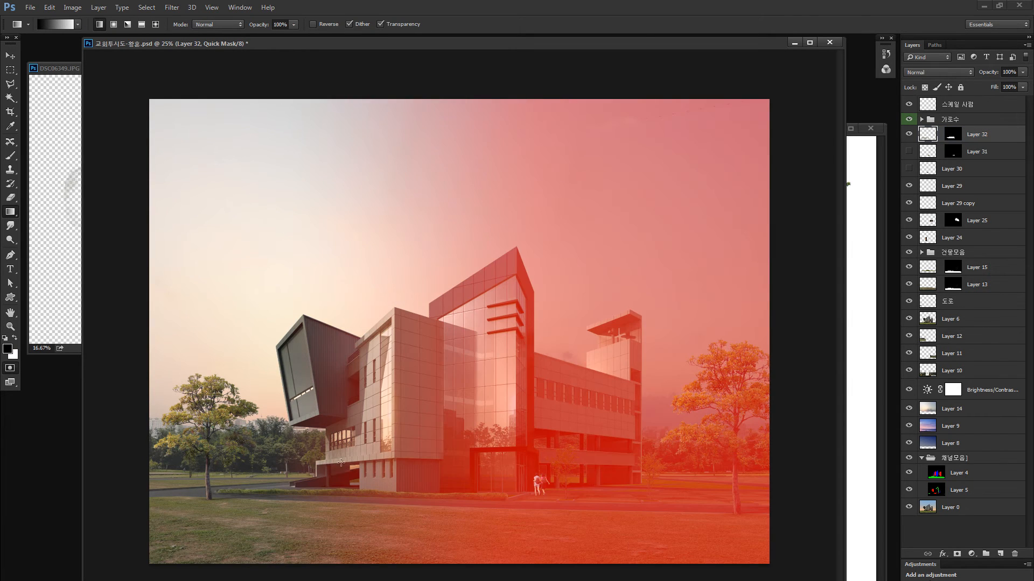
pyautogui.press('q')
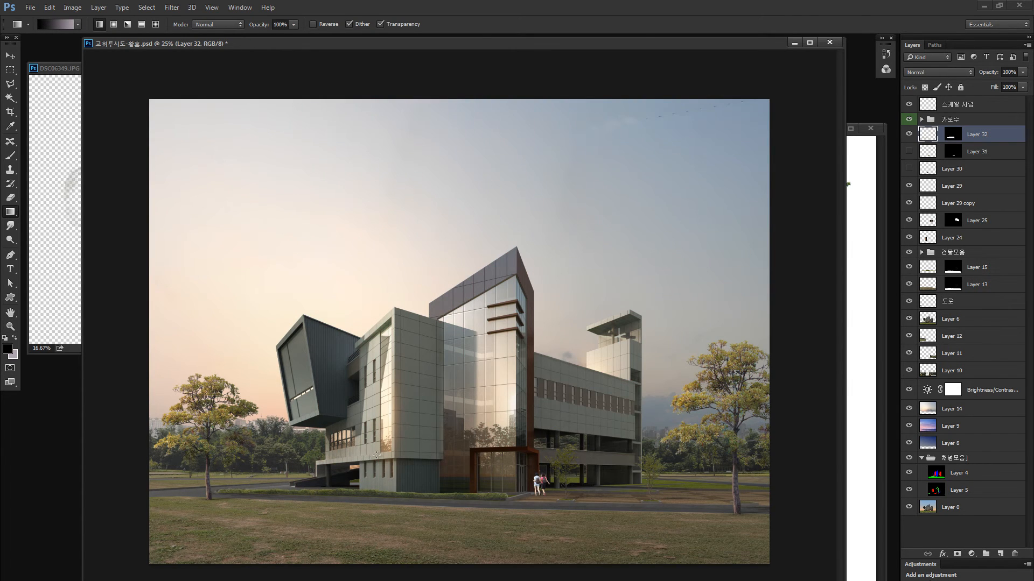
pyautogui.hotkey('ctrl', 'u')
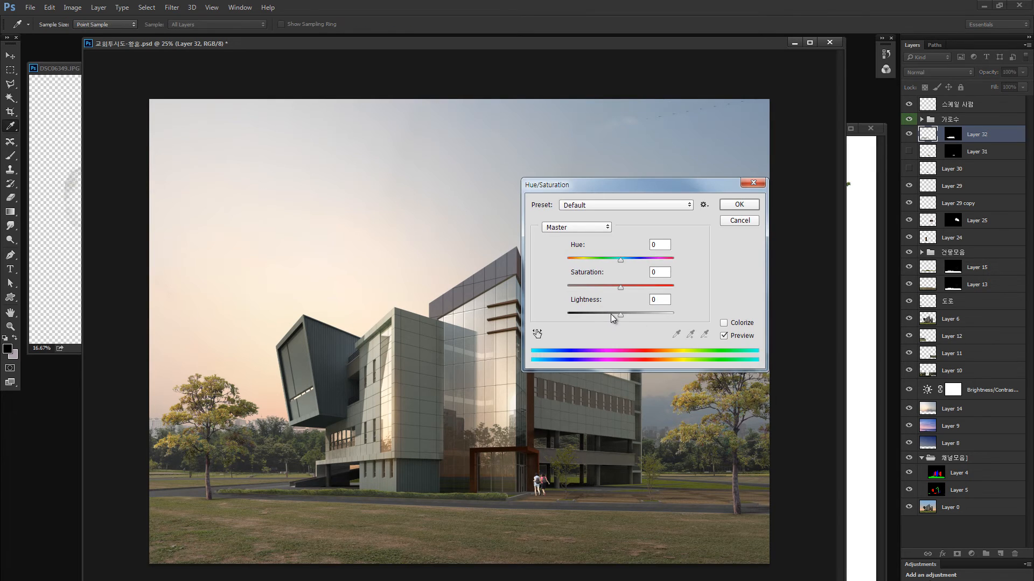
pyautogui.click(611, 314)
pyautogui.click(732, 204)
pyautogui.press('g')
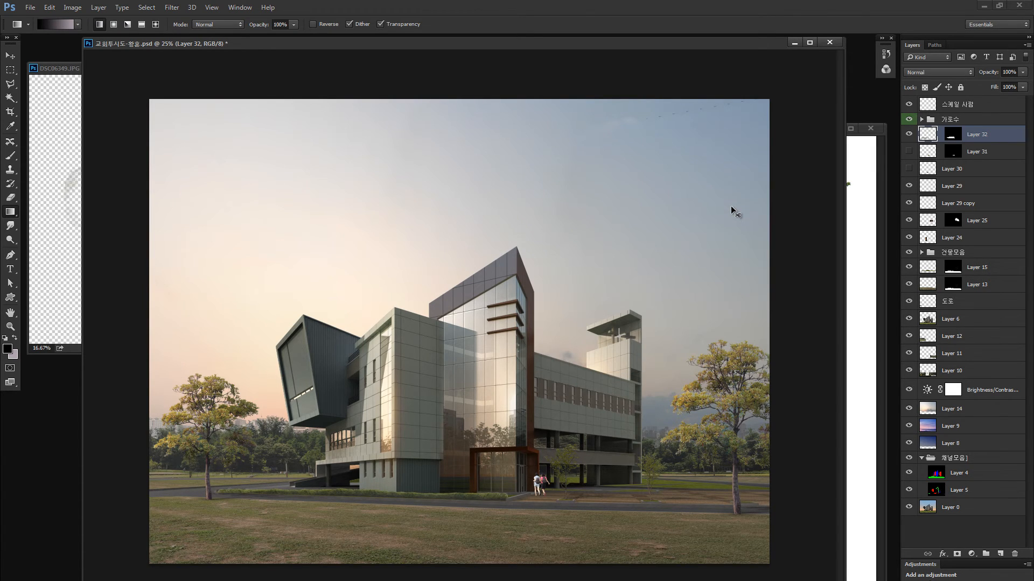
# Examine the darkened hedge along the building's base up close and in the whole image.
pyautogui.press('z')
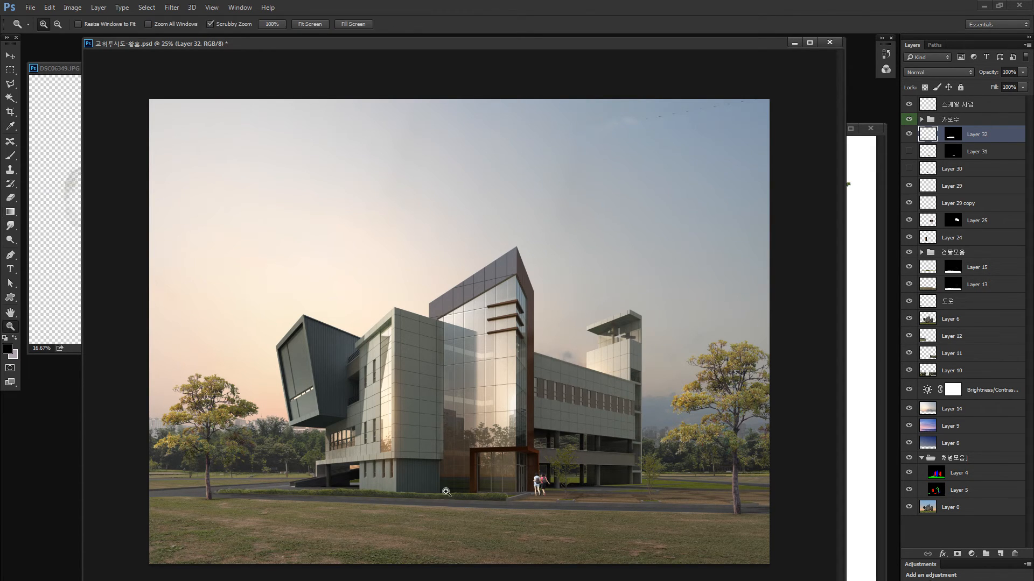
pyautogui.moveTo(437, 489); pyautogui.dragTo(489, 484)
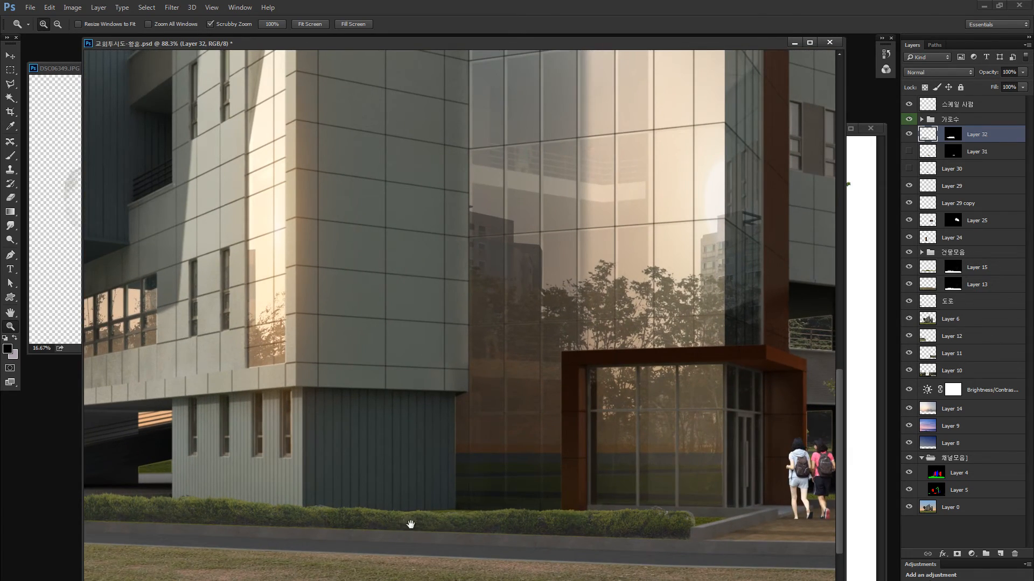
pyautogui.moveTo(410, 524); pyautogui.dragTo(456, 521)
pyautogui.keyDown('alt'); pyautogui.click(432, 475); pyautogui.keyUp('alt')
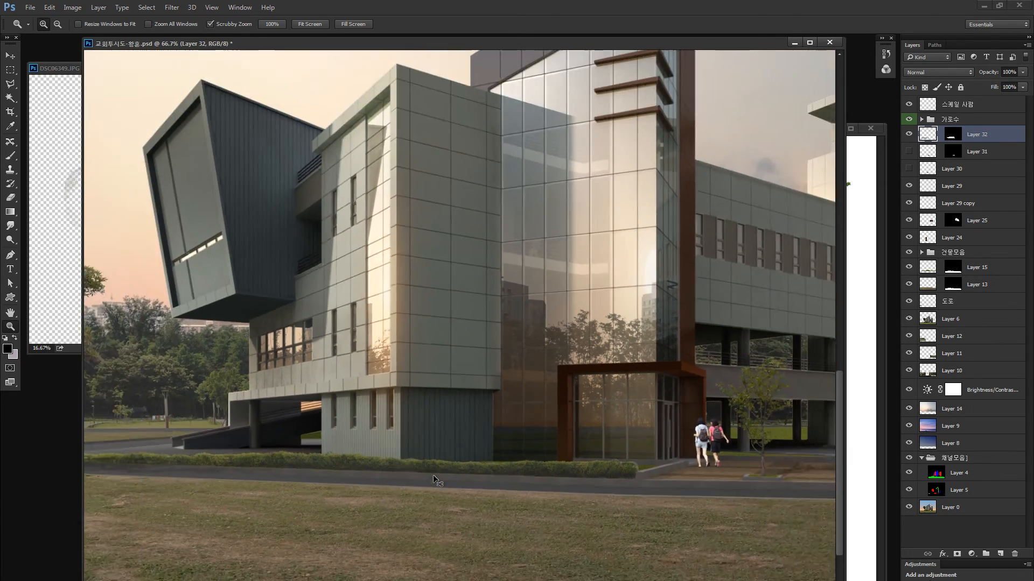
pyautogui.hotkey('ctrl', '-')
pyautogui.hotkey('ctrl', '-')
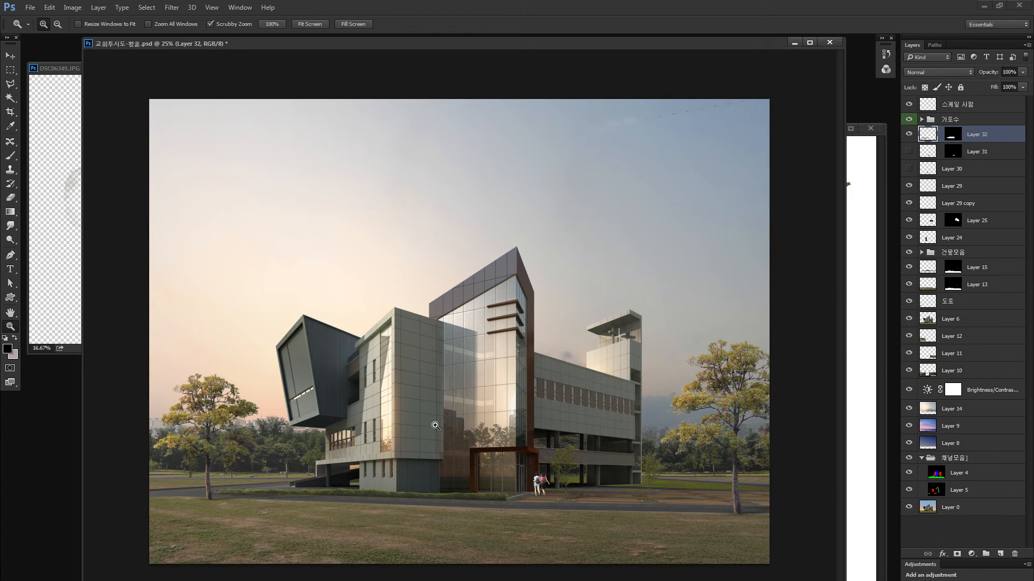
# Lasso a long hedge strip on Layer 32 with a 5 px feather, copy it to a new layer and move it beyond the entrance.
pyautogui.press('l')
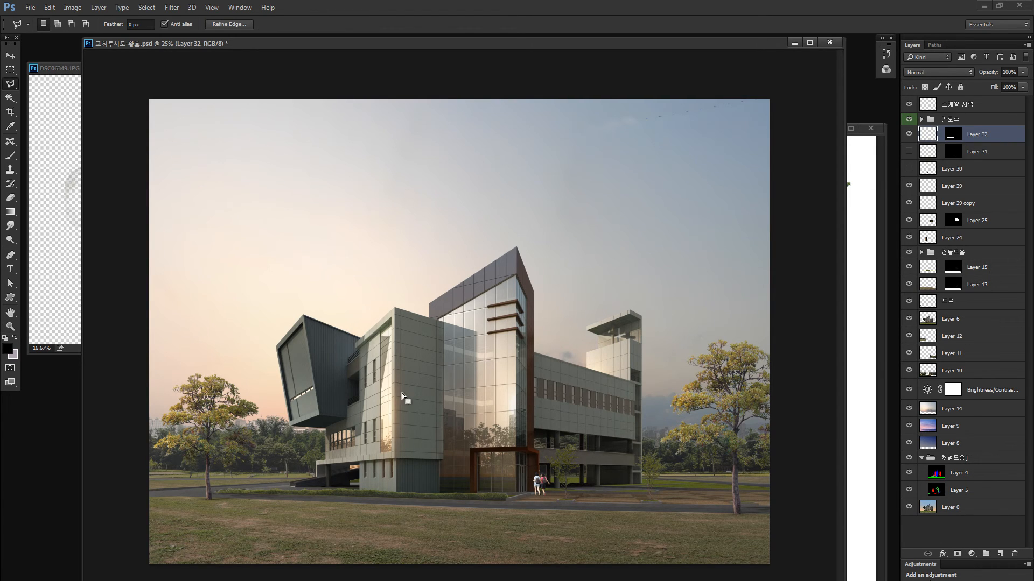
pyautogui.hotkey('shift', 'l')
pyautogui.hotkey('shift', 'l')
pyautogui.moveTo(306, 403)
pyautogui.mouseDown()
pyautogui.moveTo(303, 563)
pyautogui.moveTo(487, 414)
pyautogui.mouseUp()
pyautogui.moveTo(365, 489); pyautogui.dragTo(366, 488)
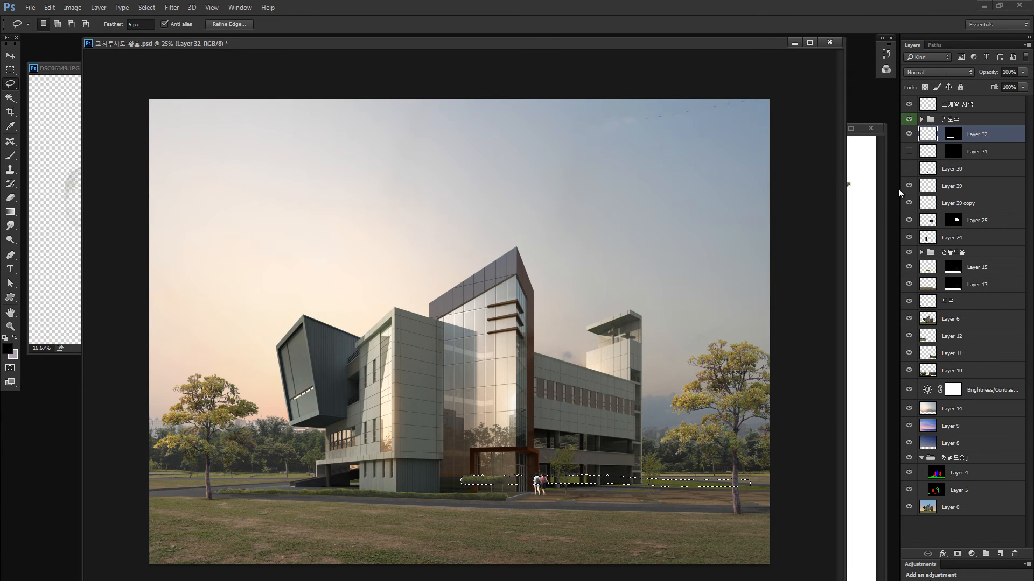
pyautogui.hotkey('ctrl', 'j')
pyautogui.press('v')
pyautogui.moveTo(559, 387)
pyautogui.mouseDown()
pyautogui.moveTo(686, 354)
pyautogui.moveTo(747, 369)
pyautogui.moveTo(739, 378)
pyautogui.mouseUp()
# Free-transform the copied hedge strip near the open ground floor and flip it horizontally.
pyautogui.hotkey('ctrl', 't')
pyautogui.moveTo(696, 467); pyautogui.dragTo(573, 441)
pyautogui.press('Return')
pyautogui.hotkey('ctrl', 'space')
pyautogui.click(639, 481)
pyautogui.hotkey('ctrl', 't')
pyautogui.rightClick(509, 469)
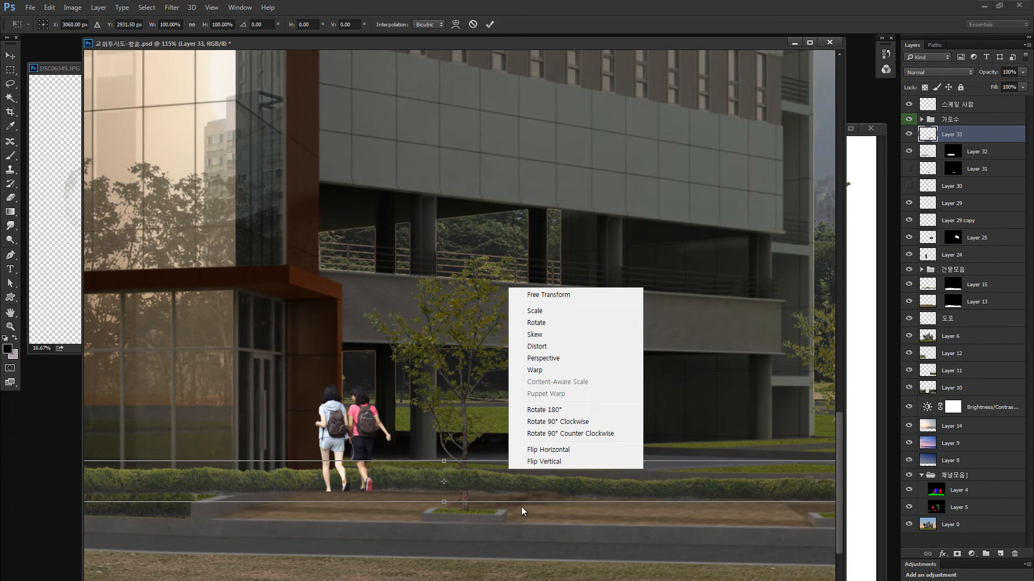
pyautogui.click(548, 450)
# Skew and fit the flipped hedge to the curb behind the pedestrians, reducing its height to about 91%.
pyautogui.moveTo(747, 484); pyautogui.dragTo(685, 433)
pyautogui.moveTo(679, 439); pyautogui.dragTo(417, 403)
pyautogui.moveTo(484, 416); pyautogui.dragTo(623, 434)
pyautogui.rightClick(545, 385)
pyautogui.click(585, 558)
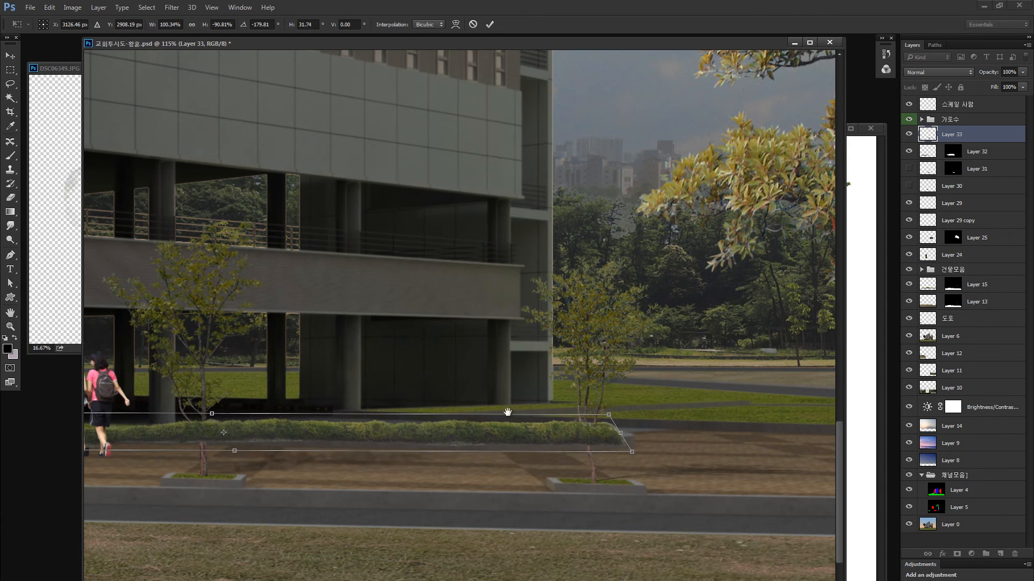
pyautogui.hscroll(-5, 449, 433)
pyautogui.press('Return')
# Trim the excess end of the copied hedge in front of the entrance glazing with a feathered lasso and clear the selection.
pyautogui.press('z')
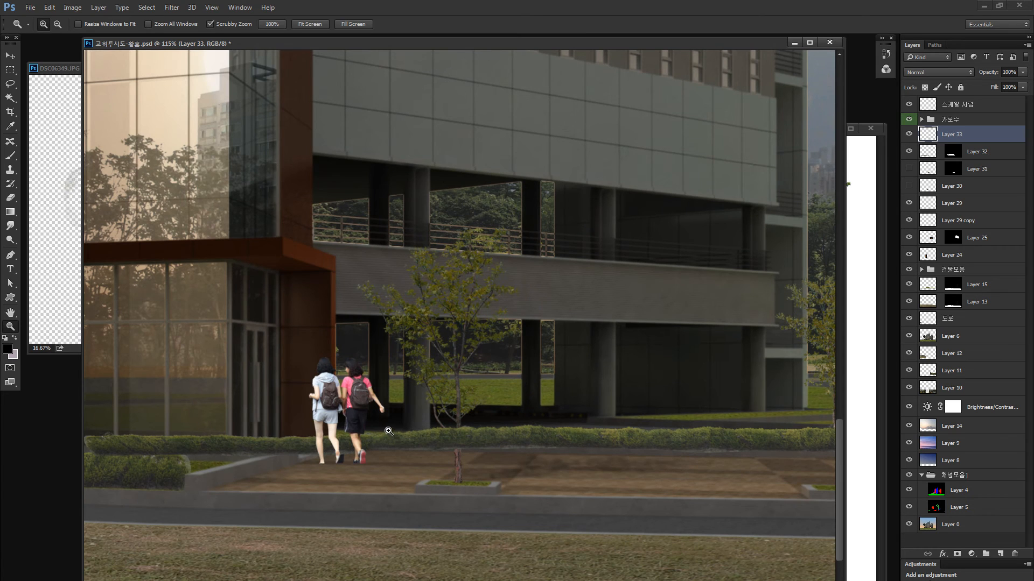
pyautogui.press('l')
pyautogui.moveTo(361, 417); pyautogui.dragTo(438, 407)
pyautogui.moveTo(550, 338)
pyautogui.mouseDown()
pyautogui.moveTo(383, 521)
pyautogui.moveTo(372, 380)
pyautogui.mouseUp()
pyautogui.moveTo(375, 381)
pyautogui.mouseDown()
pyautogui.moveTo(422, 244)
pyautogui.moveTo(255, 243)
pyautogui.moveTo(174, 229)
pyautogui.mouseUp()
pyautogui.press('Delete')
pyautogui.hotkey('ctrl', 'd')
pyautogui.moveTo(479, 366)
pyautogui.mouseDown()
pyautogui.moveTo(591, 400)
pyautogui.moveTo(560, 378)
pyautogui.mouseUp()
pyautogui.moveTo(540, 390); pyautogui.dragTo(247, 386)
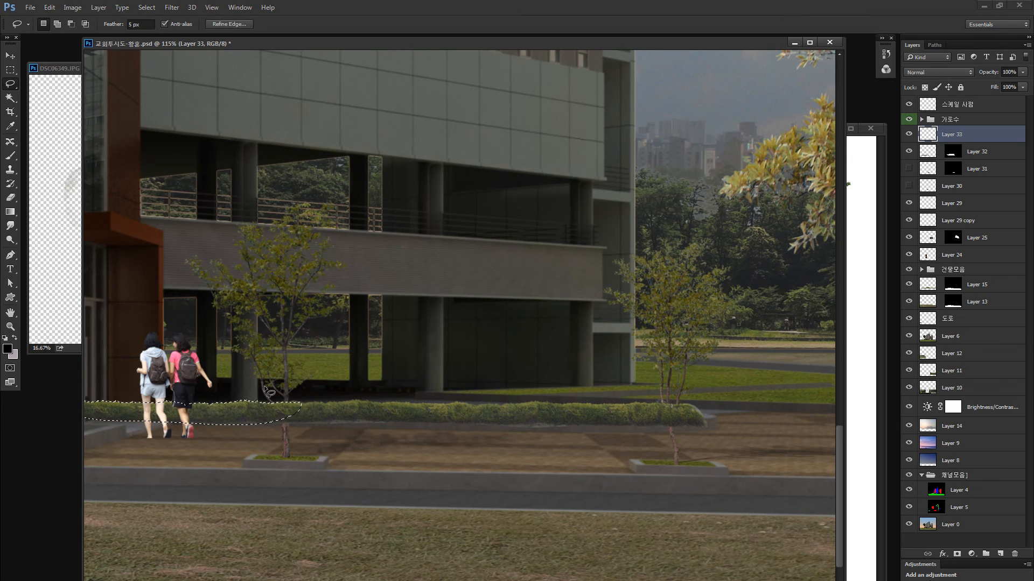
pyautogui.hotkey('ctrl', 'd')
pyautogui.moveTo(356, 388); pyautogui.dragTo(459, 386)
# Hide Layer 33 and outline the area above the rear curb with the Polygonal Lasso, from the pedestrians past the curb's far end.
pyautogui.hotkey('shift', 'l')
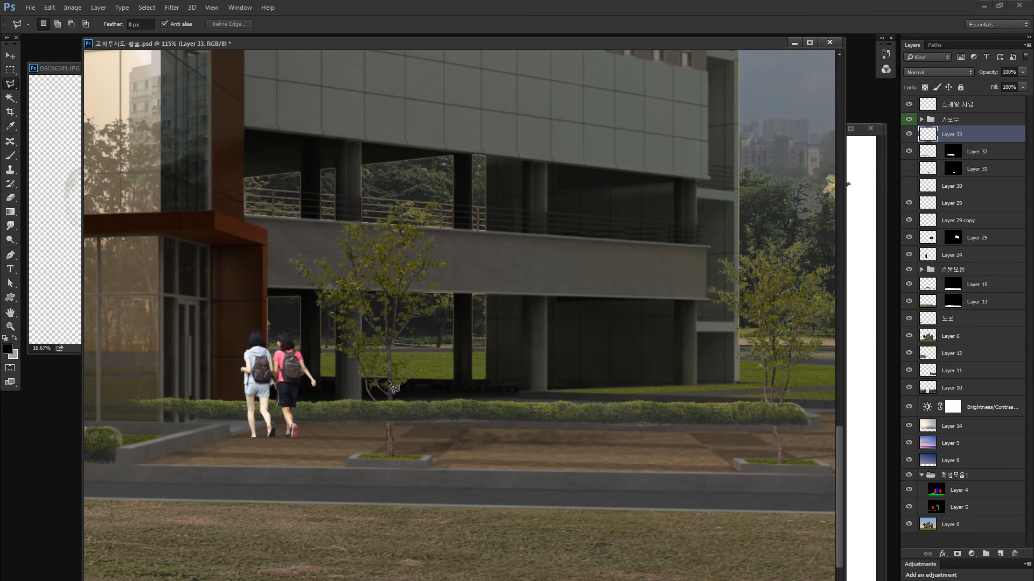
pyautogui.click(909, 134)
pyautogui.click(247, 285)
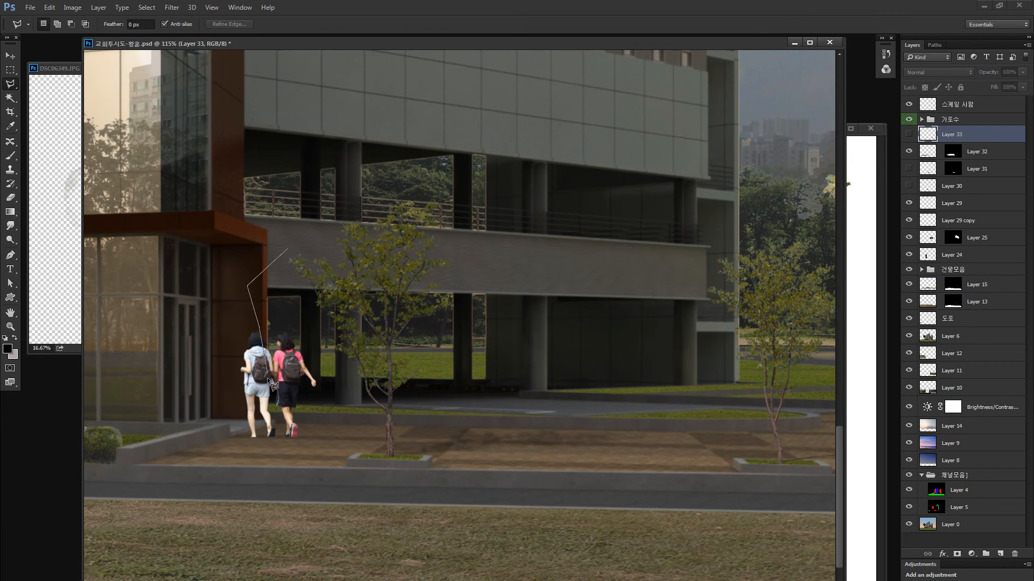
pyautogui.click(267, 412)
pyautogui.moveTo(712, 410); pyautogui.dragTo(396, 400)
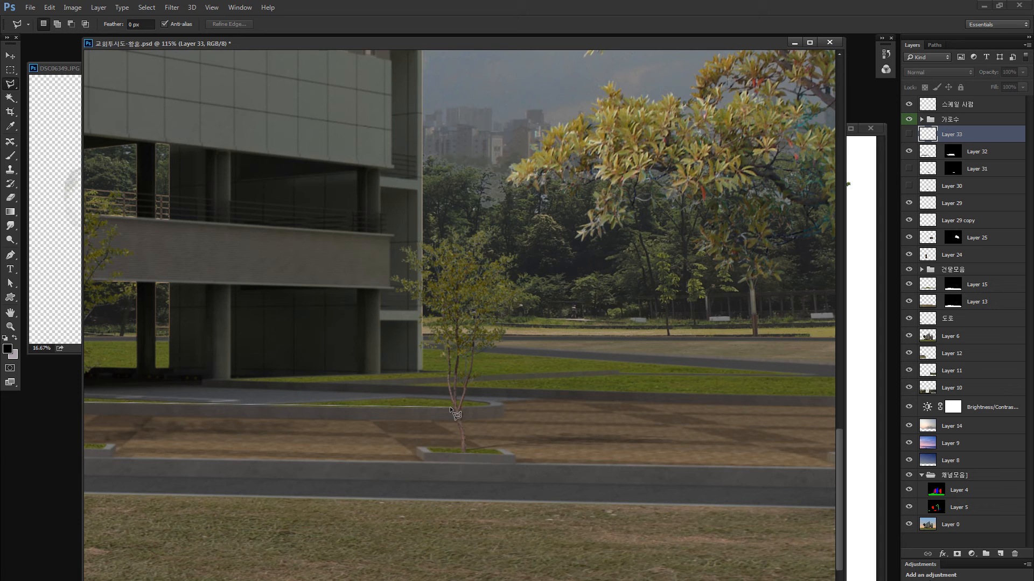
pyautogui.click(540, 323)
pyautogui.doubleClick(486, 203)
# Show Layer 33 again and mask its hedge to the outlined area above the curb.
pyautogui.click(909, 134)
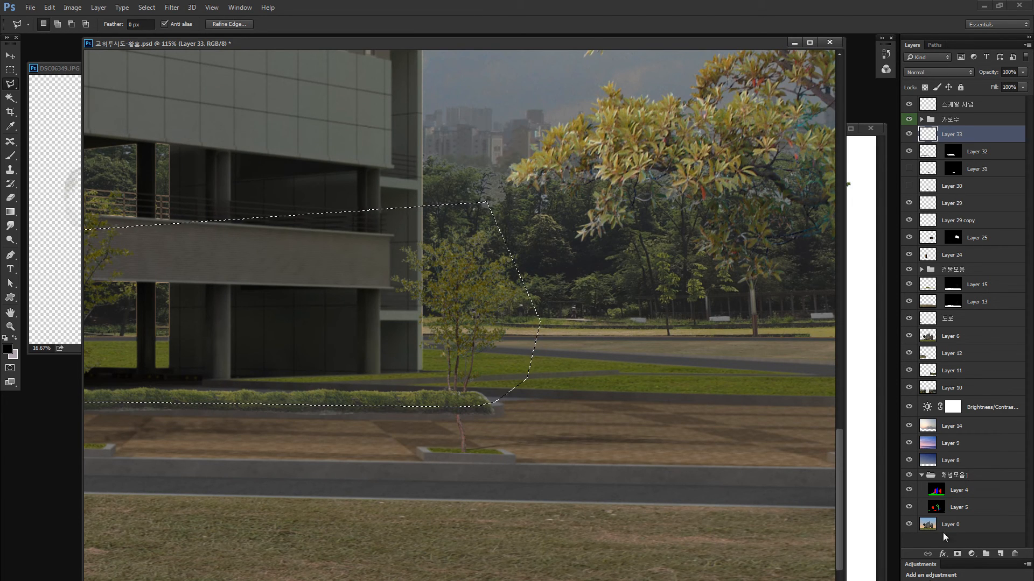
pyautogui.click(957, 553)
pyautogui.moveTo(418, 403); pyautogui.dragTo(526, 393)
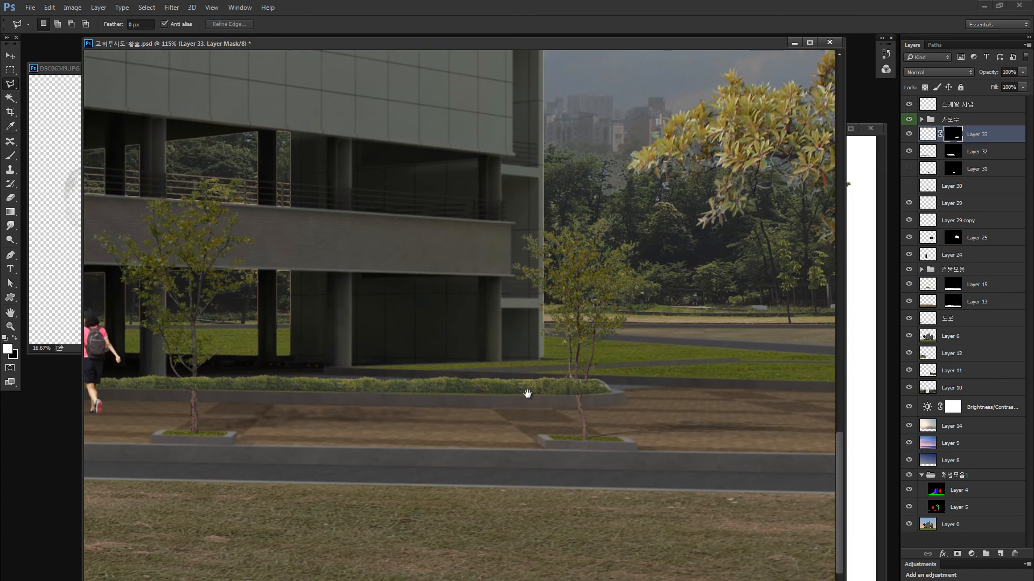
pyautogui.scroll(-5, 531, 399)
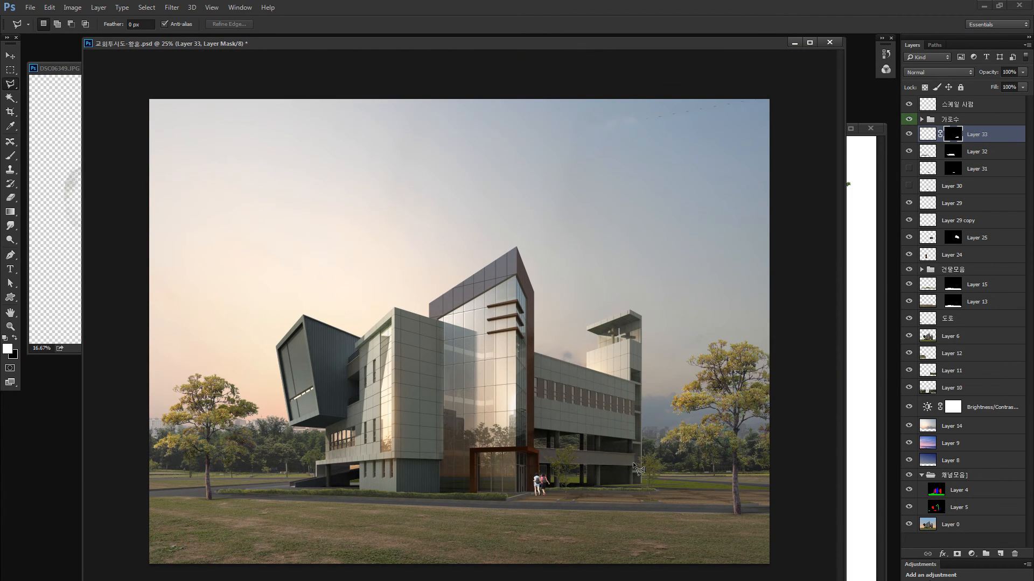
# Unlink Layer 33's mask and enlarge its hedge behind the pedestrians to about 123%.
pyautogui.press('z')
pyautogui.moveTo(612, 484); pyautogui.dragTo(658, 480)
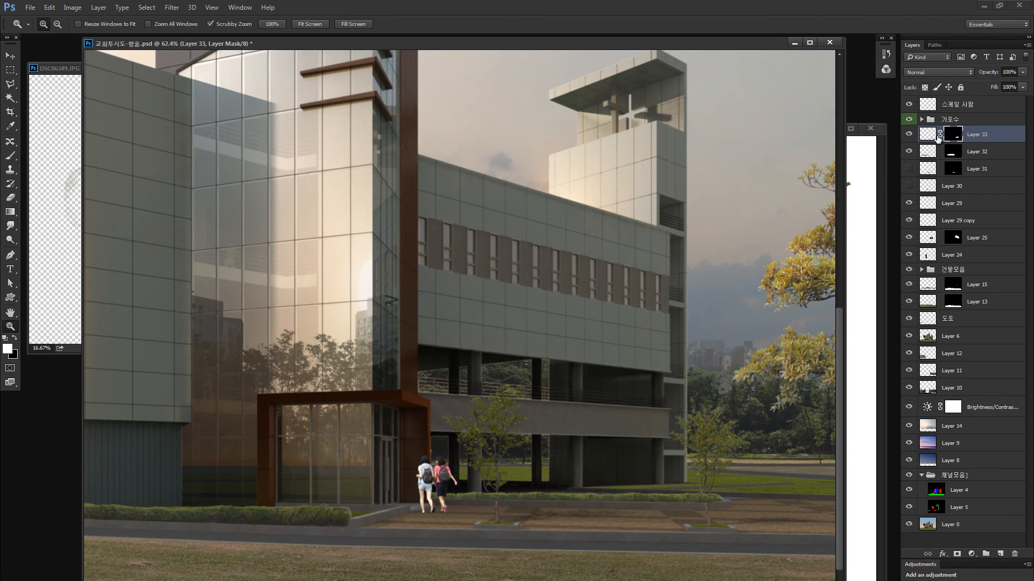
pyautogui.click(939, 136)
pyautogui.click(928, 137)
pyautogui.moveTo(598, 364); pyautogui.dragTo(427, 312)
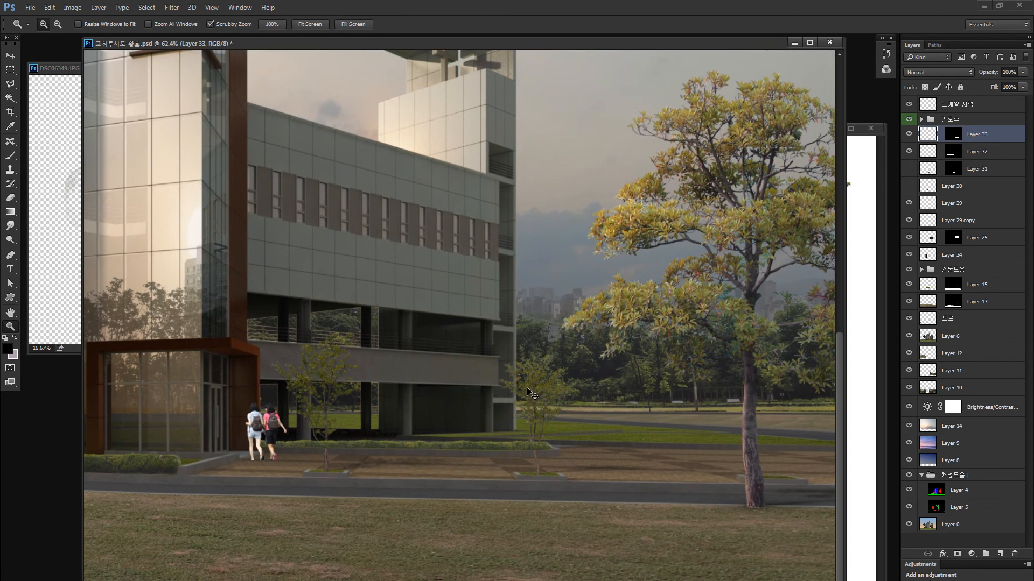
pyautogui.hotkey('ctrl', 't')
pyautogui.moveTo(179, 436); pyautogui.dragTo(91, 432)
pyautogui.press('Return')
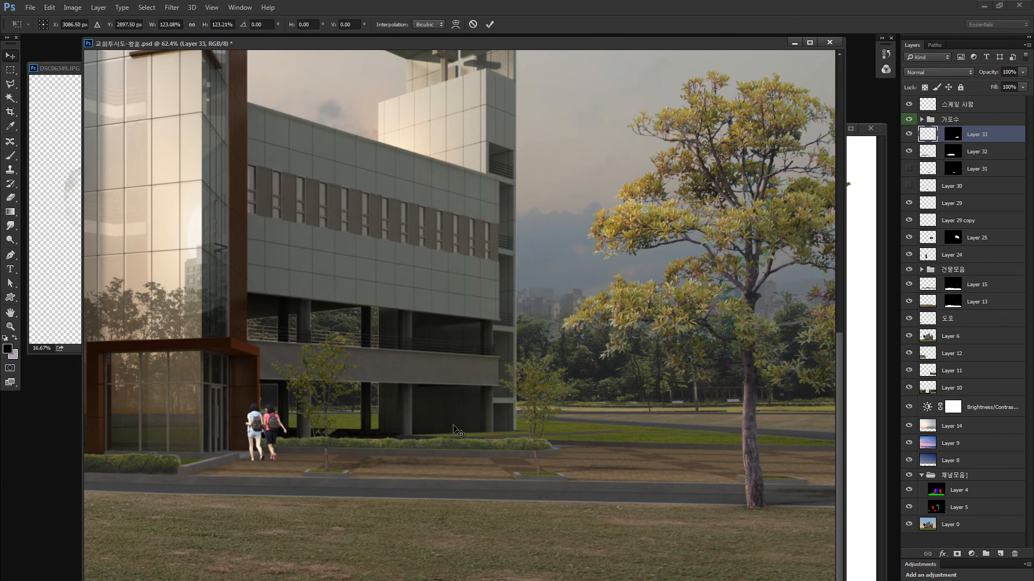
# Move Layer 33 below Layer 24 and darken its hedge with Brightness/Contrast at brightness -62.
pyautogui.moveTo(934, 137); pyautogui.dragTo(938, 261)
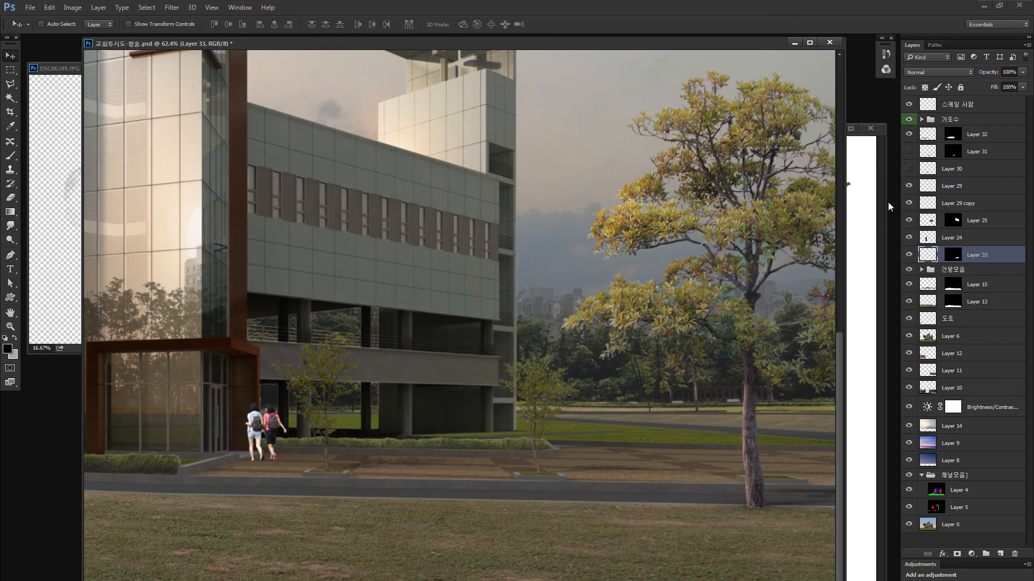
pyautogui.hotkey('alt', 'i')
pyautogui.press('a')
pyautogui.press('c')
pyautogui.click(533, 221)
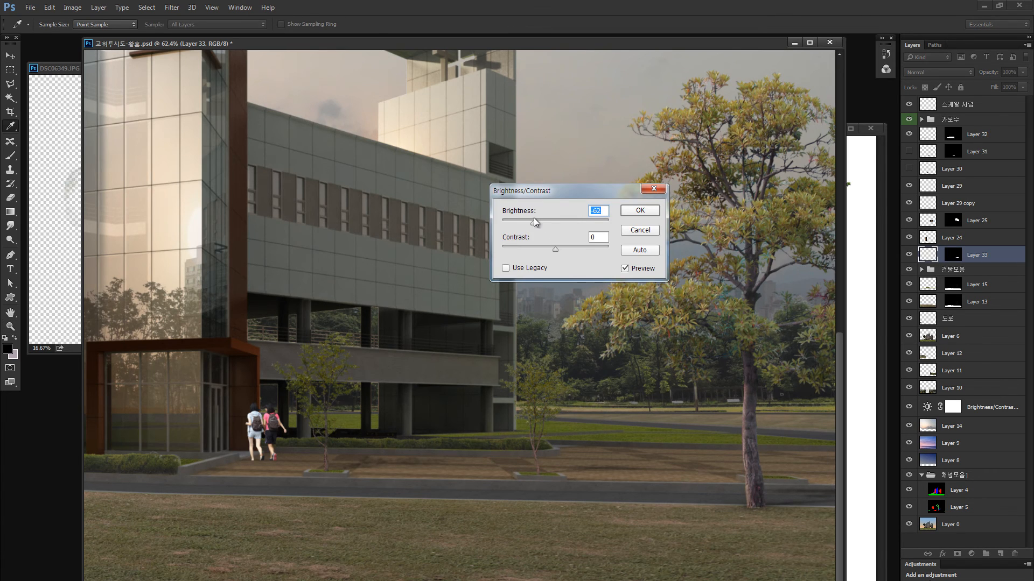
pyautogui.click(640, 208)
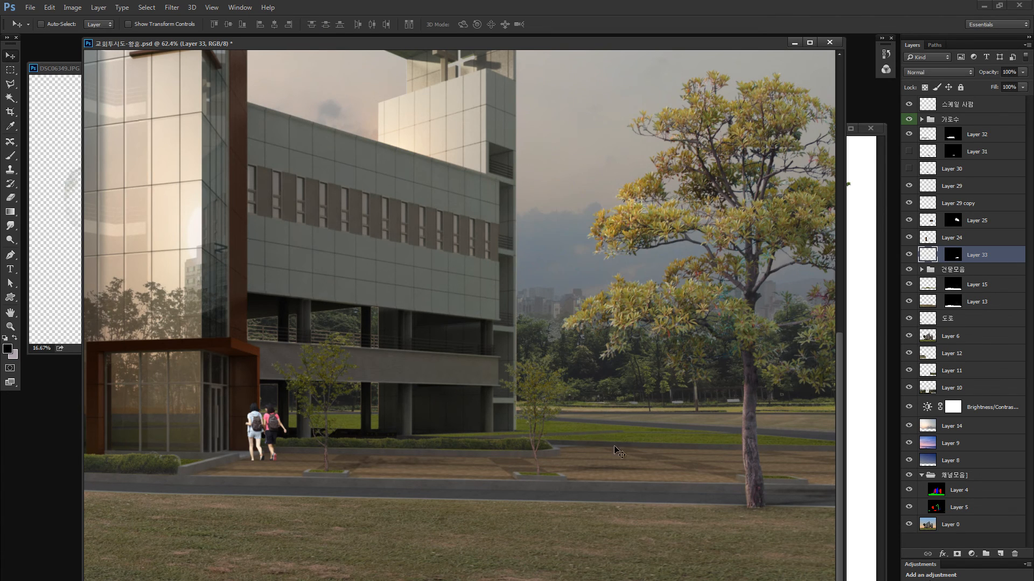
# Show the shrubs on Layers 30 and 31 again.
pyautogui.hotkey('ctrl', '0')
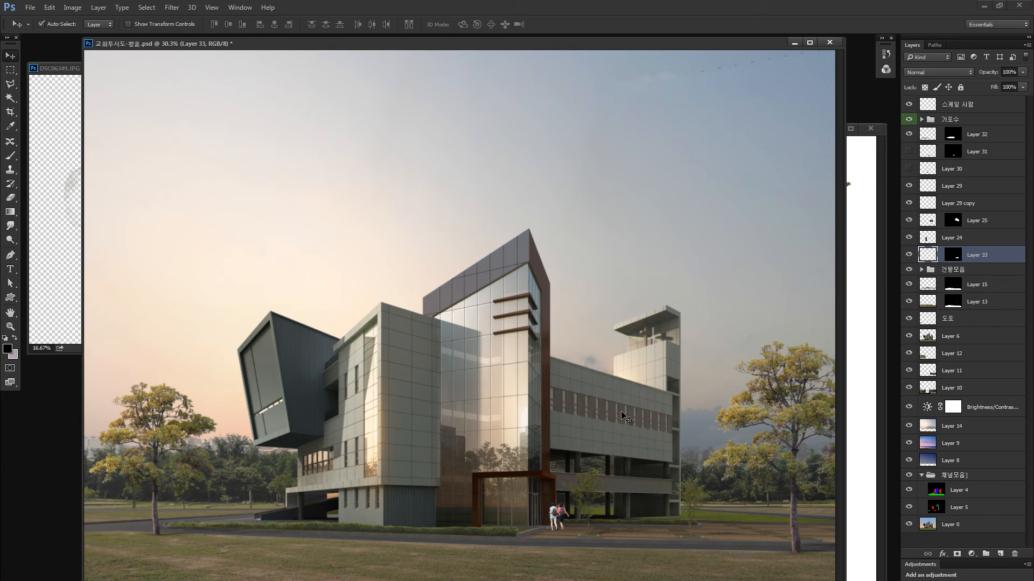
pyautogui.press('z')
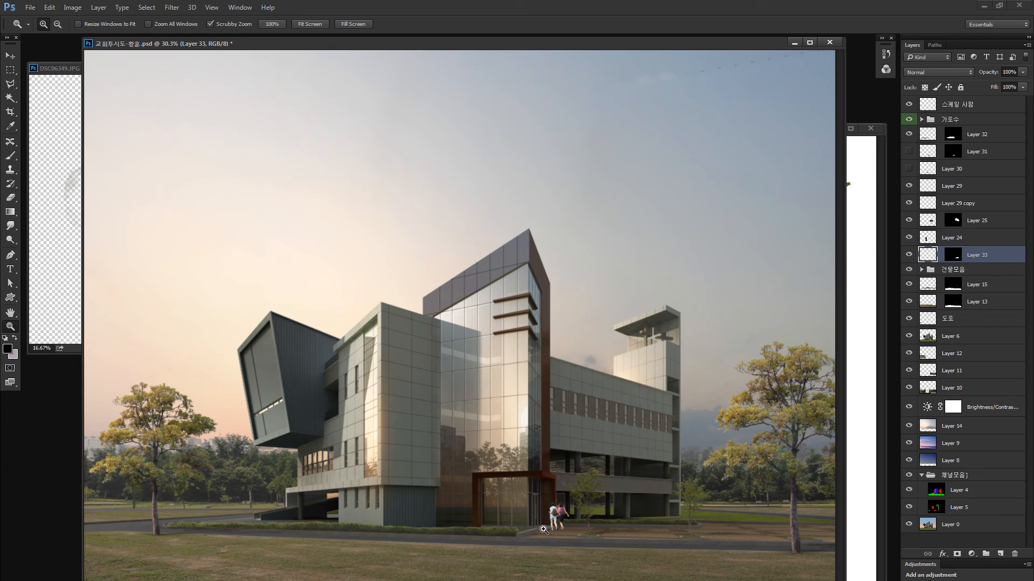
pyautogui.press('v')
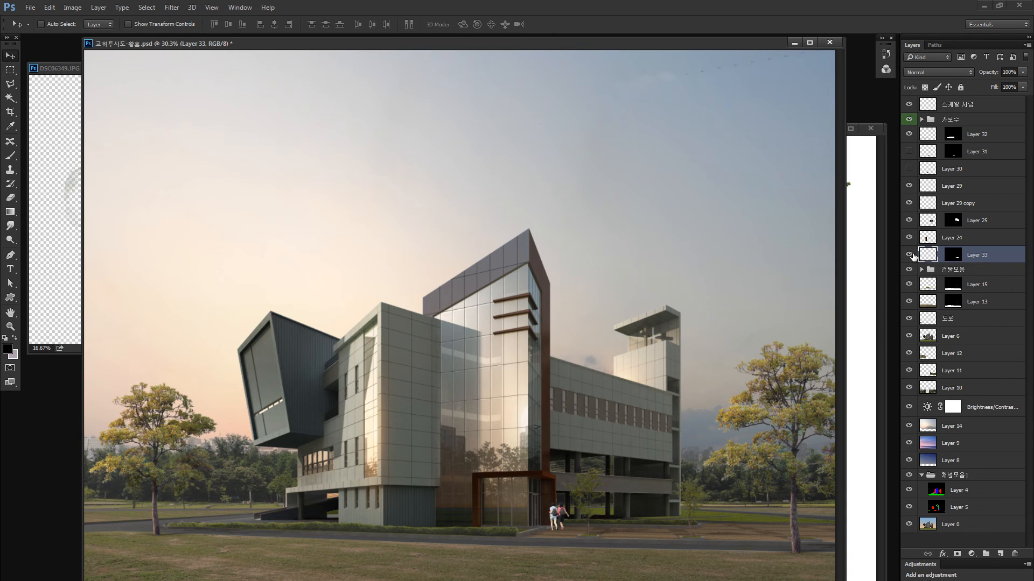
pyautogui.click(909, 169)
pyautogui.click(909, 151)
# Scale down the Layer 30 shrub in front of the glass facade, beside the entrance.
pyautogui.press('z')
pyautogui.moveTo(473, 514); pyautogui.dragTo(505, 509)
pyautogui.press('v')
pyautogui.moveTo(384, 552); pyautogui.dragTo(382, 534)
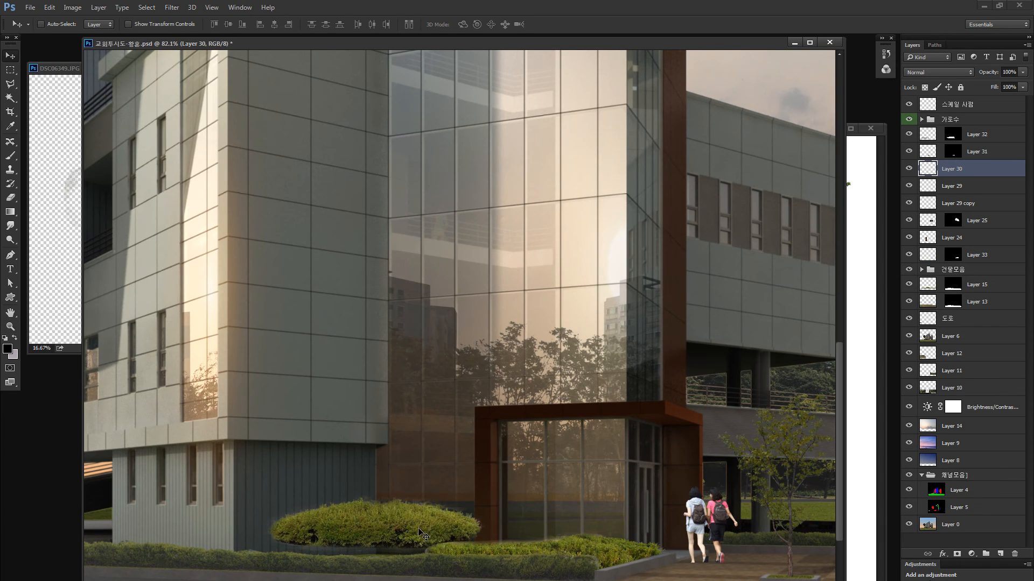
pyautogui.hotkey('ctrl', 'z')
pyautogui.hotkey('ctrl', 't')
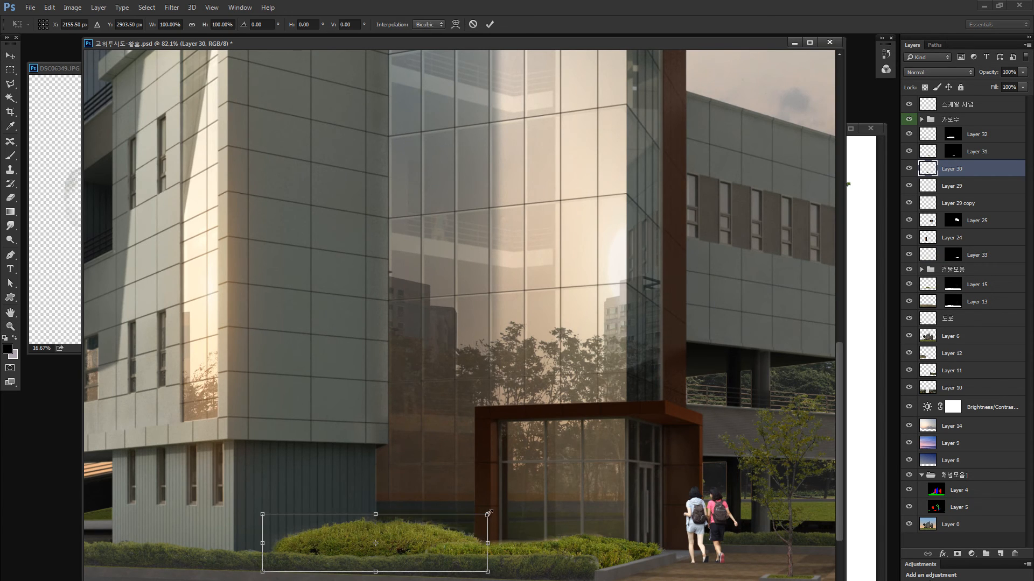
pyautogui.moveTo(487, 513); pyautogui.dragTo(418, 547)
pyautogui.press('Return')
# Shift the Layer 31 shrub slightly away from the pedestrians and reduce its height to about 93%.
pyautogui.moveTo(482, 548)
pyautogui.mouseDown()
pyautogui.moveTo(459, 548)
pyautogui.moveTo(470, 549)
pyautogui.mouseUp()
pyautogui.hotkey('ctrl', 't')
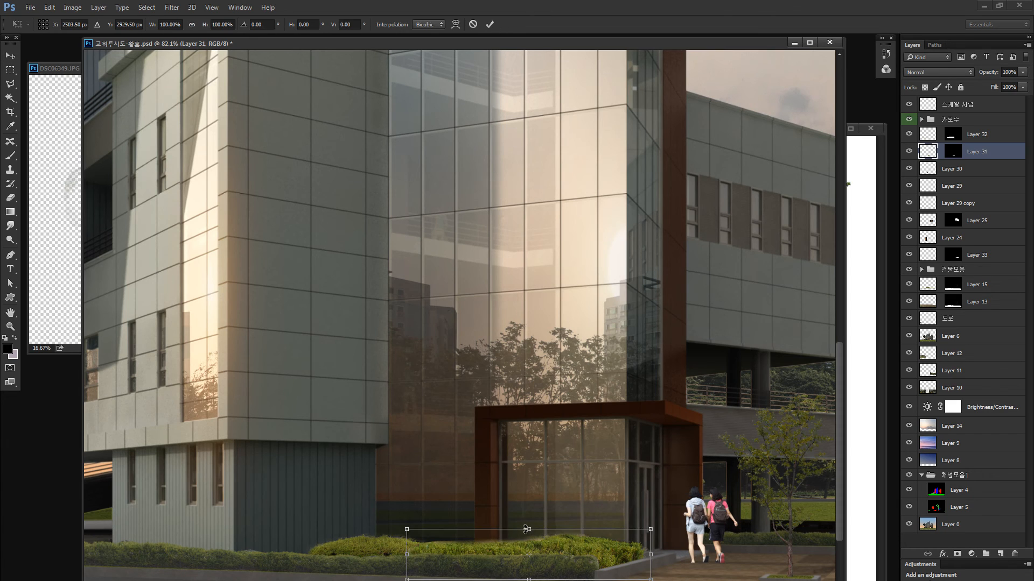
pyautogui.moveTo(526, 530); pyautogui.dragTo(527, 532)
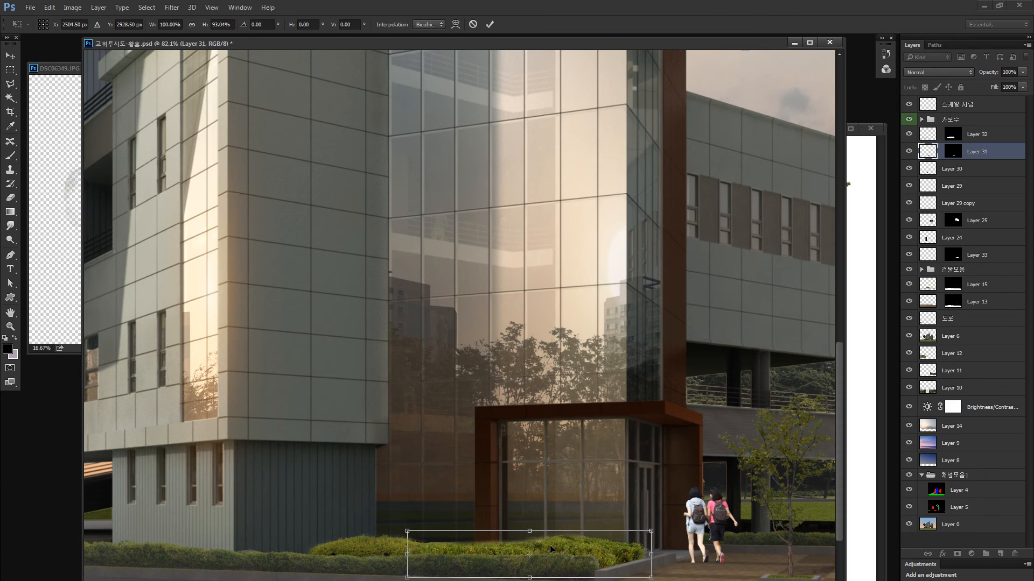
pyautogui.press('Return')
# Move the Layer 30 shrub closer to the entrance and enlarge it to about 133%.
pyautogui.moveTo(382, 555); pyautogui.dragTo(467, 549)
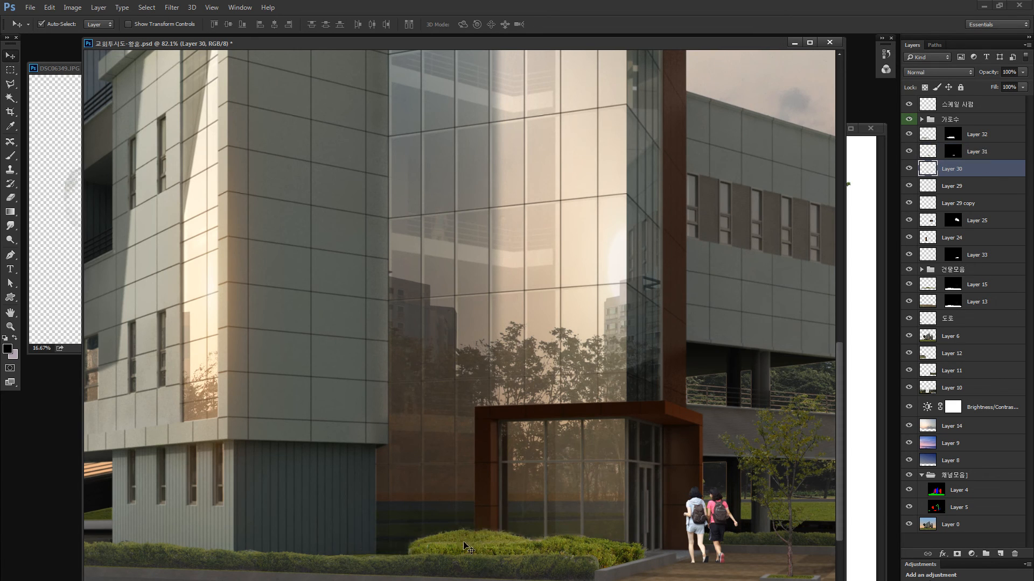
pyautogui.hotkey('ctrl', 't')
pyautogui.moveTo(389, 563); pyautogui.dragTo(344, 575)
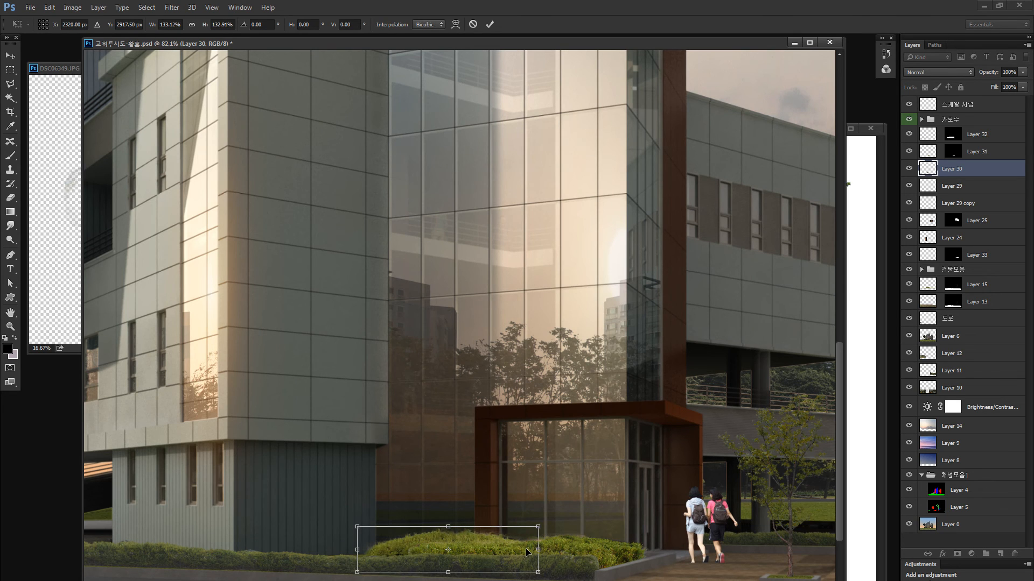
pyautogui.moveTo(527, 553); pyautogui.dragTo(534, 550)
pyautogui.press('Return')
# Soften the edge of the Layer 31 shrub where it meets the neighbouring shrub, using a 35 px Eraser at 55% opacity.
pyautogui.click(448, 551)
pyautogui.hotkey('ctrl', 'space')
pyautogui.moveTo(455, 529); pyautogui.dragTo(487, 532)
pyautogui.press('e')
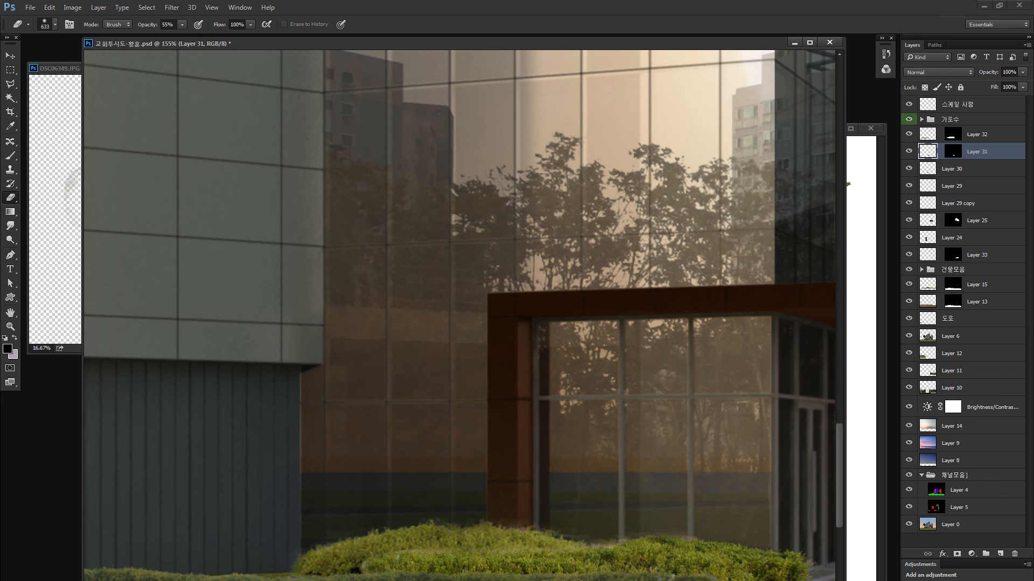
pyautogui.moveTo(435, 472); pyautogui.dragTo(163, 494)
pyautogui.moveTo(354, 571); pyautogui.dragTo(369, 556)
pyautogui.press(']')
pyautogui.moveTo(453, 549)
pyautogui.mouseDown()
pyautogui.moveTo(544, 551)
pyautogui.moveTo(641, 537)
pyautogui.mouseUp()
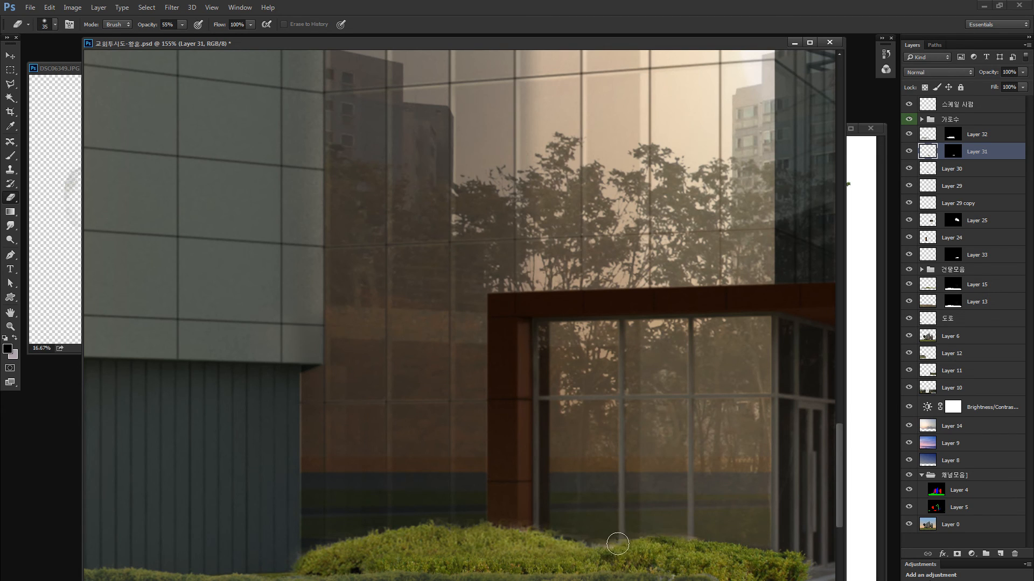
# Flatten the Layer 30 shrub by reducing its height from both its lower and upper edges.
pyautogui.press('v')
pyautogui.click(517, 556)
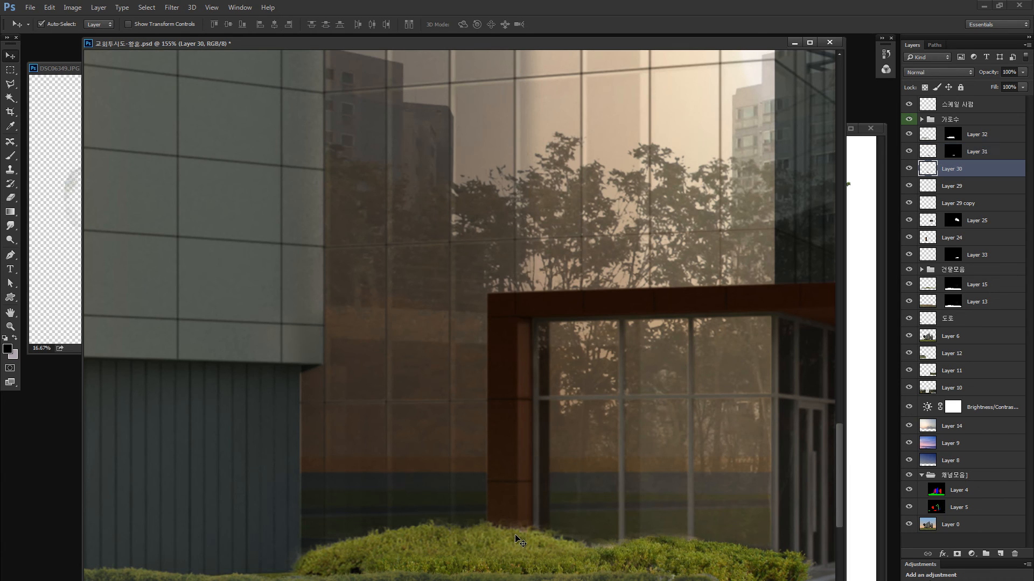
pyautogui.hotkey('ctrl', 't')
pyautogui.moveTo(449, 580); pyautogui.dragTo(449, 576)
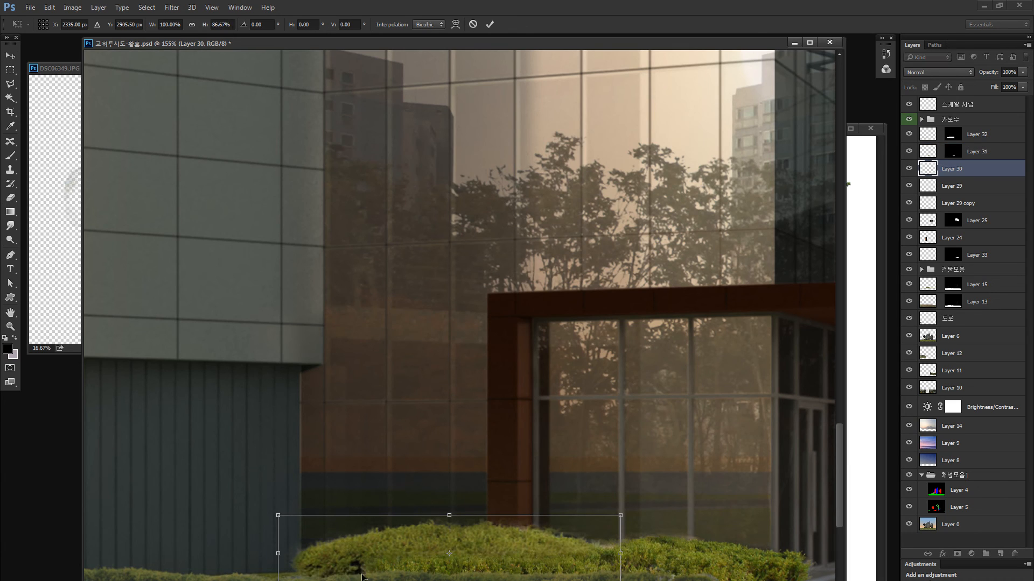
pyautogui.moveTo(449, 518); pyautogui.dragTo(449, 525)
pyautogui.press('Return')
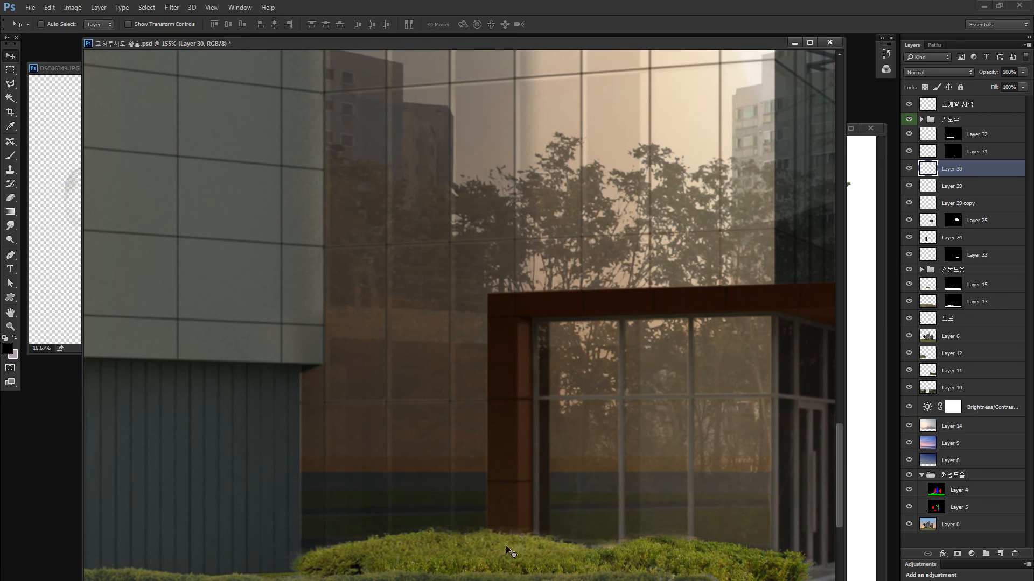
pyautogui.moveTo(508, 548); pyautogui.dragTo(478, 546)
# Examine how Layer 31's mask and the shrubs on Layers 30 and 31 each contribute to the planting bed.
pyautogui.keyDown('shift'); pyautogui.click(655, 546); pyautogui.keyUp('shift')
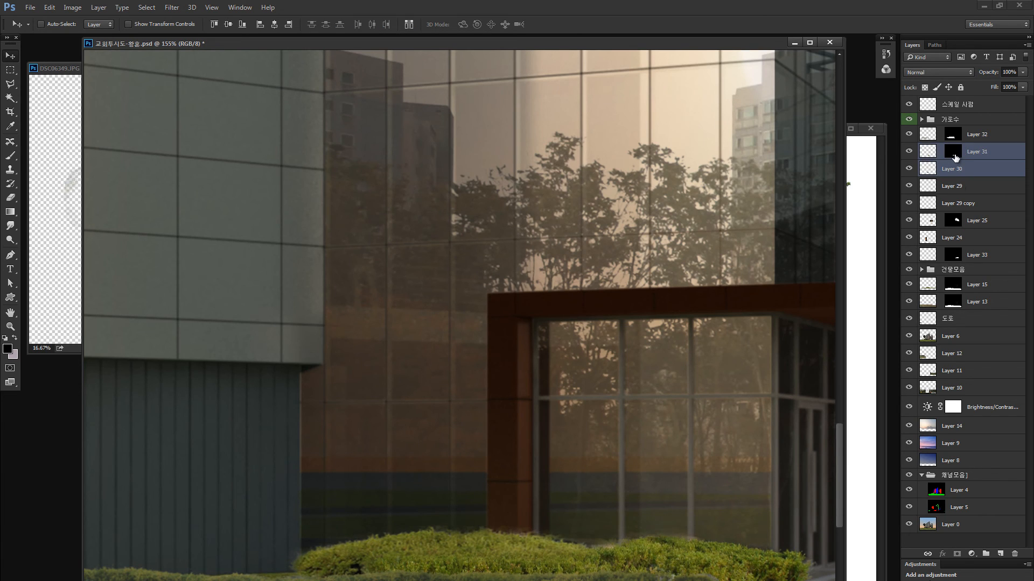
pyautogui.moveTo(549, 419); pyautogui.dragTo(428, 318)
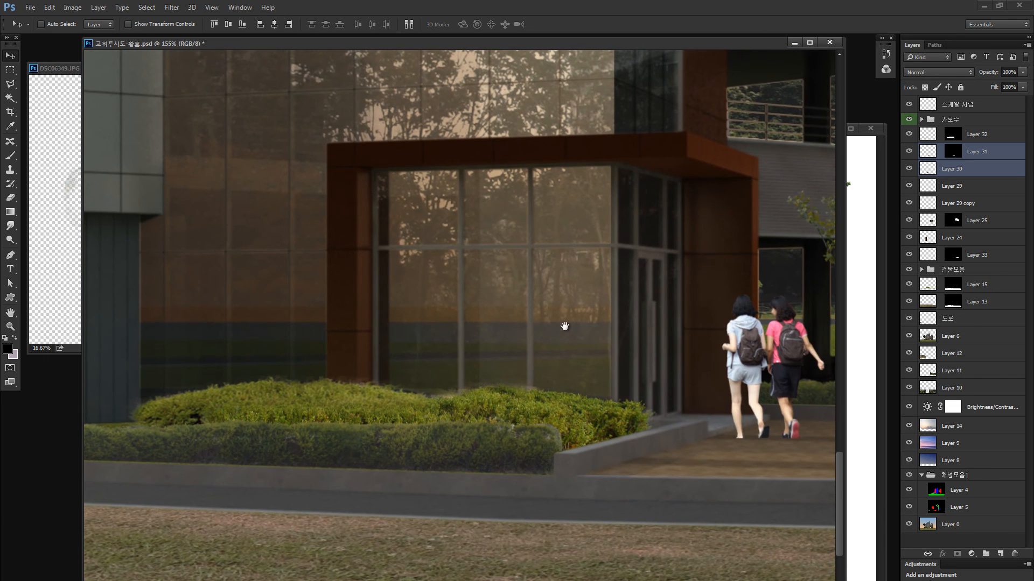
pyautogui.keyDown('shift'); pyautogui.click(953, 153); pyautogui.keyUp('shift')
pyautogui.keyDown('shift'); pyautogui.click(953, 153); pyautogui.keyUp('shift')
pyautogui.click(928, 154)
pyautogui.click(909, 152)
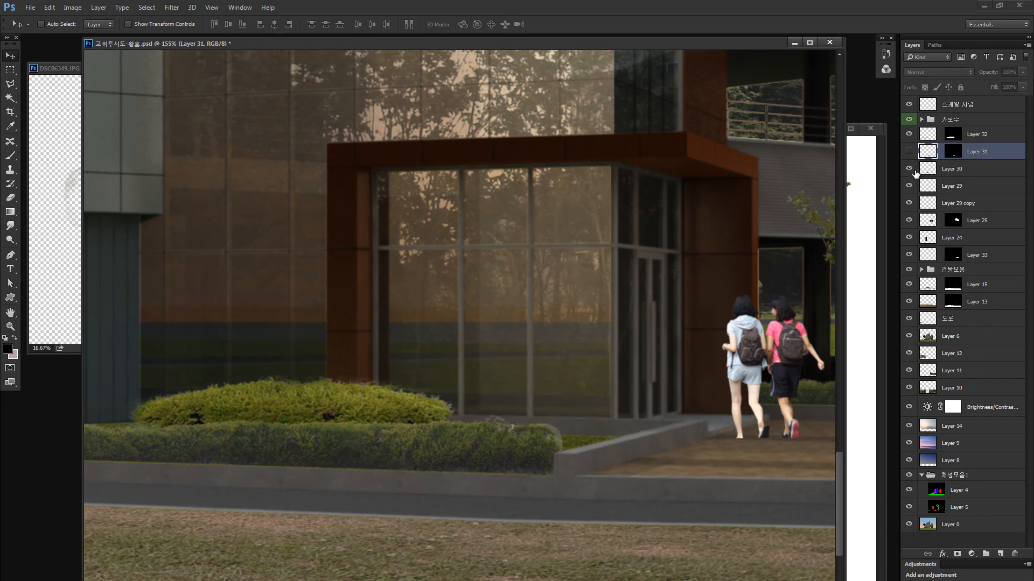
pyautogui.click(909, 168)
pyautogui.click(909, 169)
pyautogui.click(909, 151)
# Try merging Layers 30 and 31 and loading the merged shrubs' outline as a selection, and undo the merge.
pyautogui.keyDown('shift'); pyautogui.click(927, 170); pyautogui.keyUp('shift')
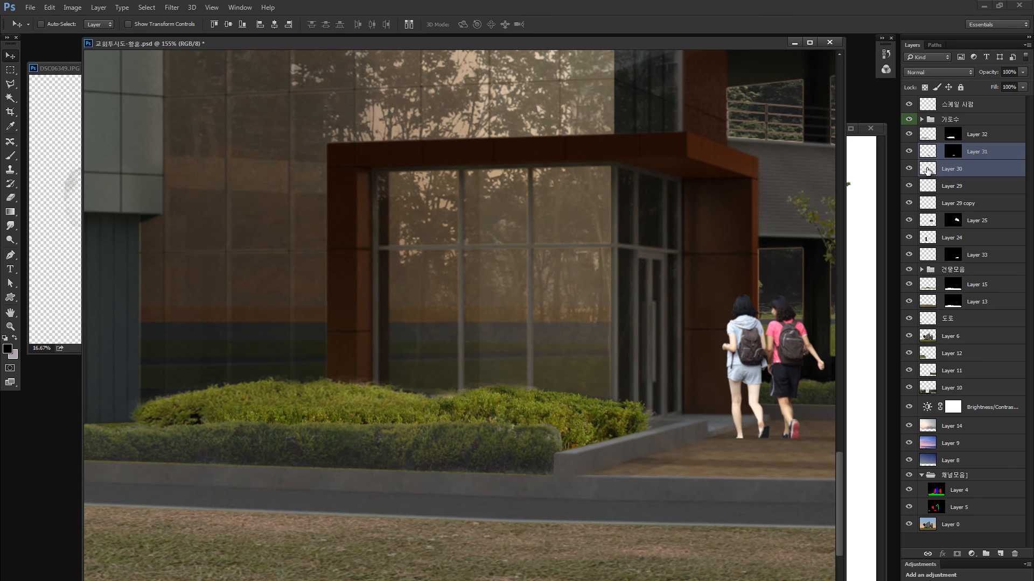
pyautogui.hotkey('ctrl', 'e')
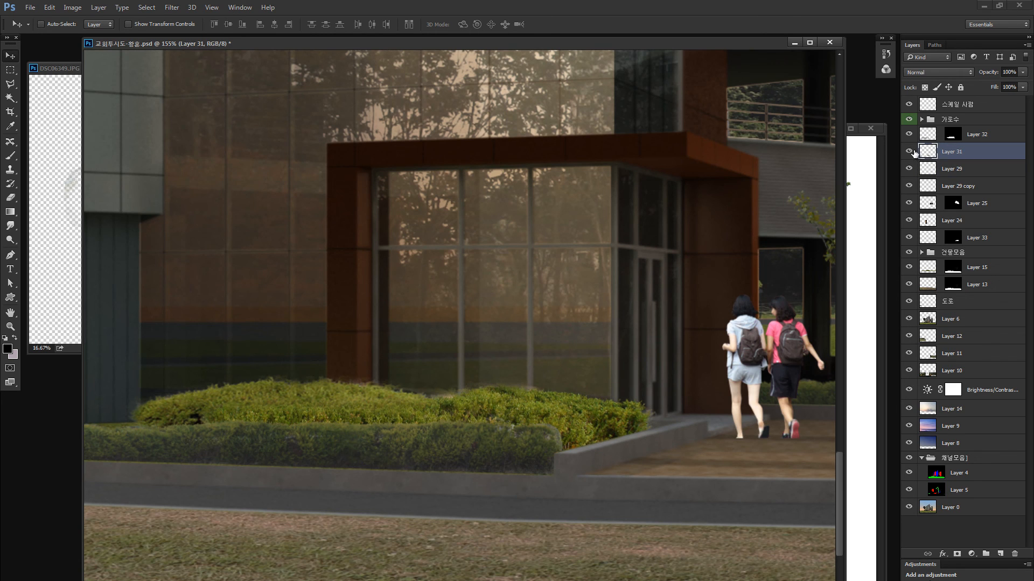
pyautogui.keyDown('alt'); pyautogui.click(909, 151); pyautogui.keyUp('alt')
pyautogui.keyDown('alt'); pyautogui.click(909, 152); pyautogui.keyUp('alt')
pyautogui.keyDown('ctrl'); pyautogui.click(927, 152); pyautogui.keyUp('ctrl')
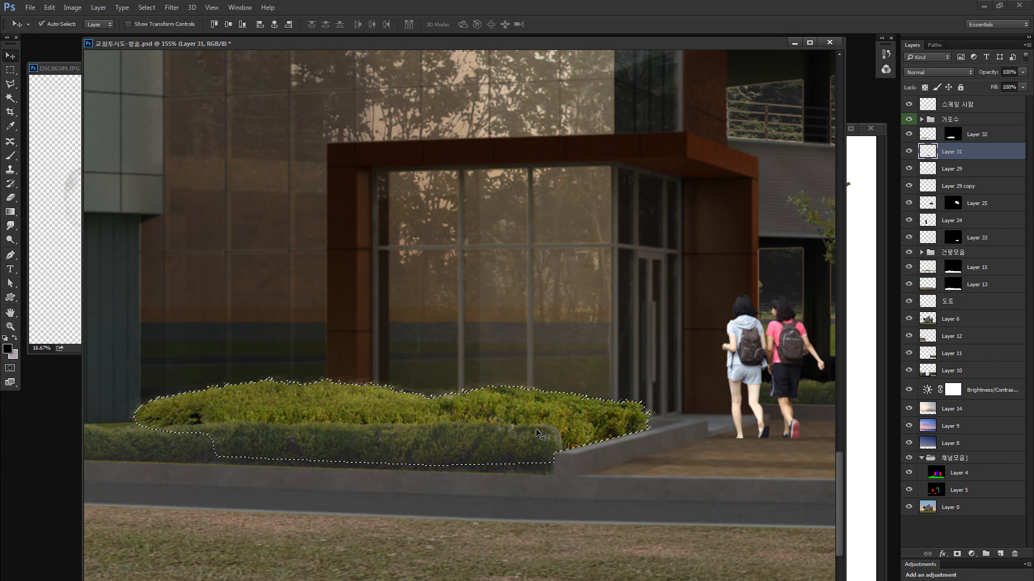
pyautogui.hotkey('ctrl', 'alt', 'z')
pyautogui.hotkey('ctrl', 'alt', 'z')
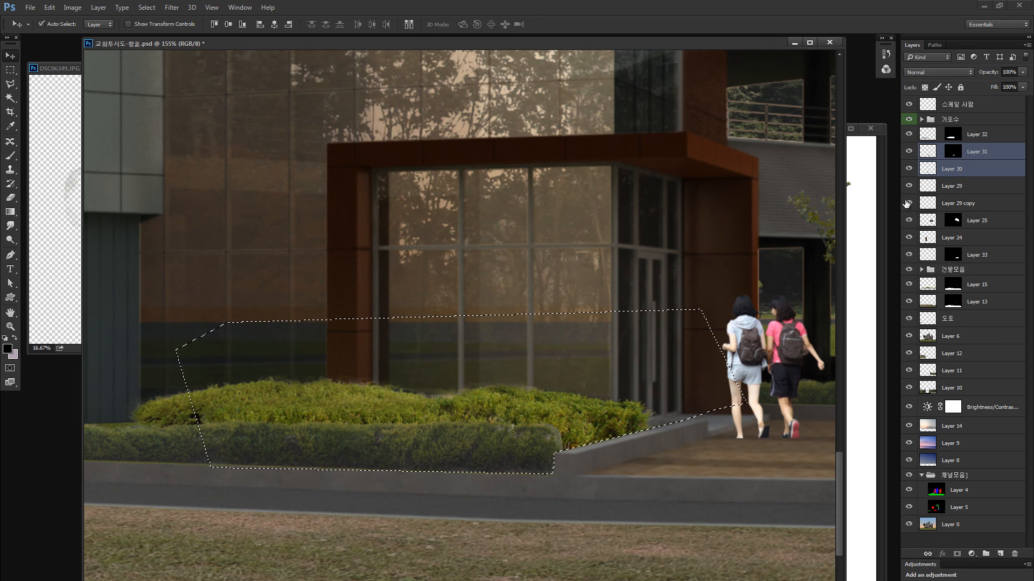
# Disable Layer 31's mask, merge it with Layer 30, and mask the merged shrubs with the old mask's selected outline.
pyautogui.keyDown('shift'); pyautogui.click(954, 153); pyautogui.keyUp('shift')
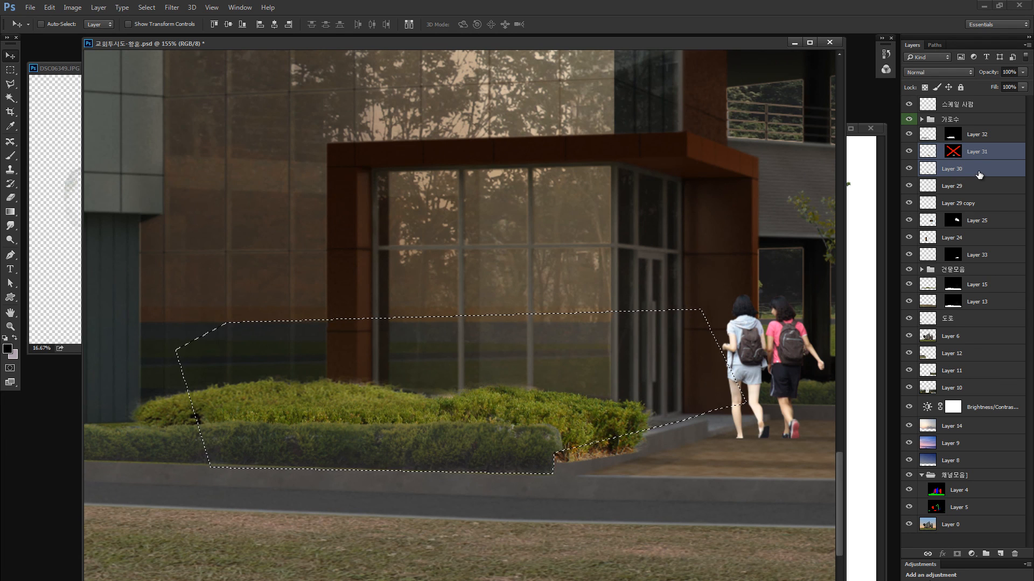
pyautogui.hotkey('ctrl', 'e')
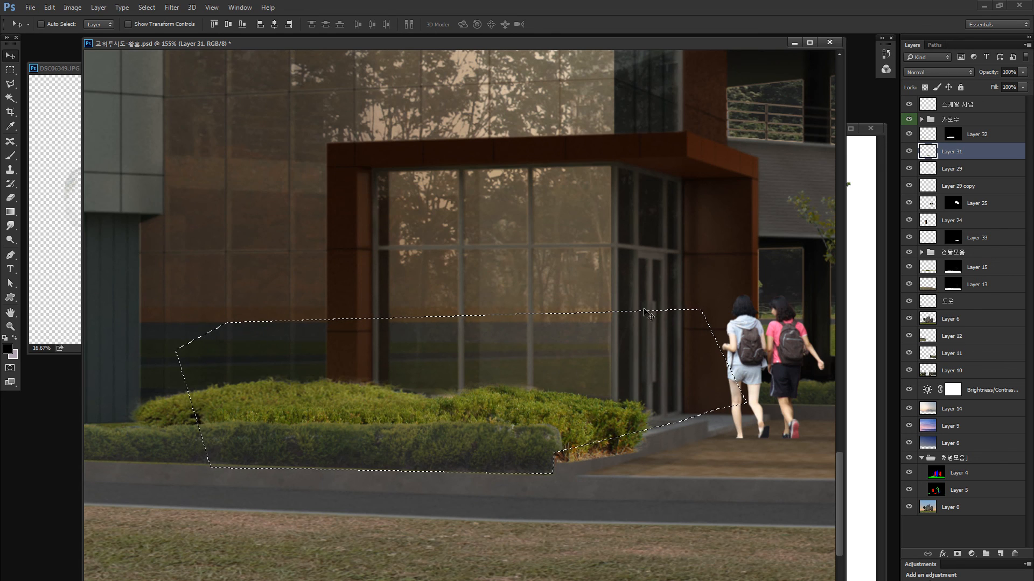
pyautogui.click(957, 555)
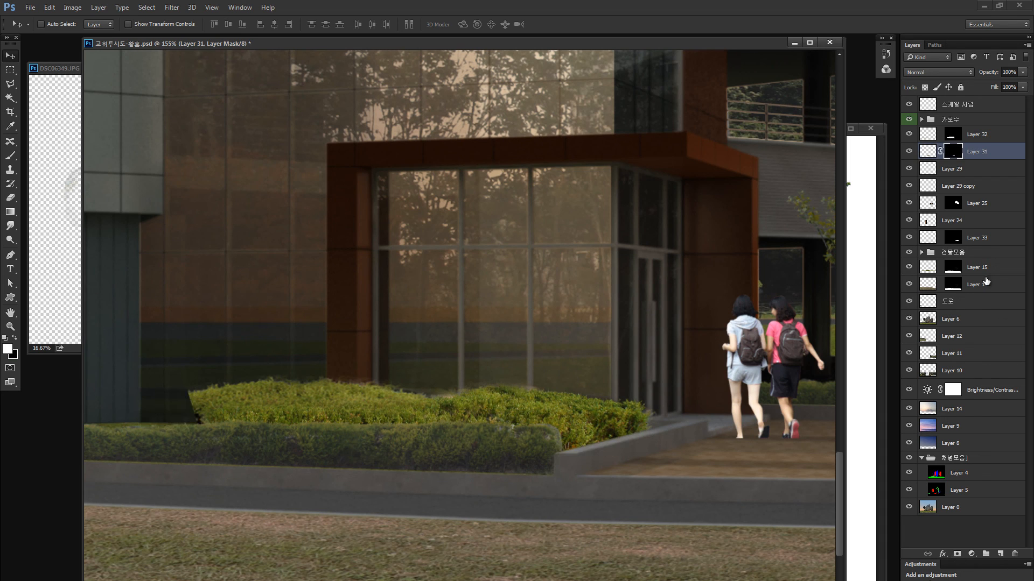
pyautogui.keyDown('alt'); pyautogui.click(955, 154); pyautogui.keyUp('alt')
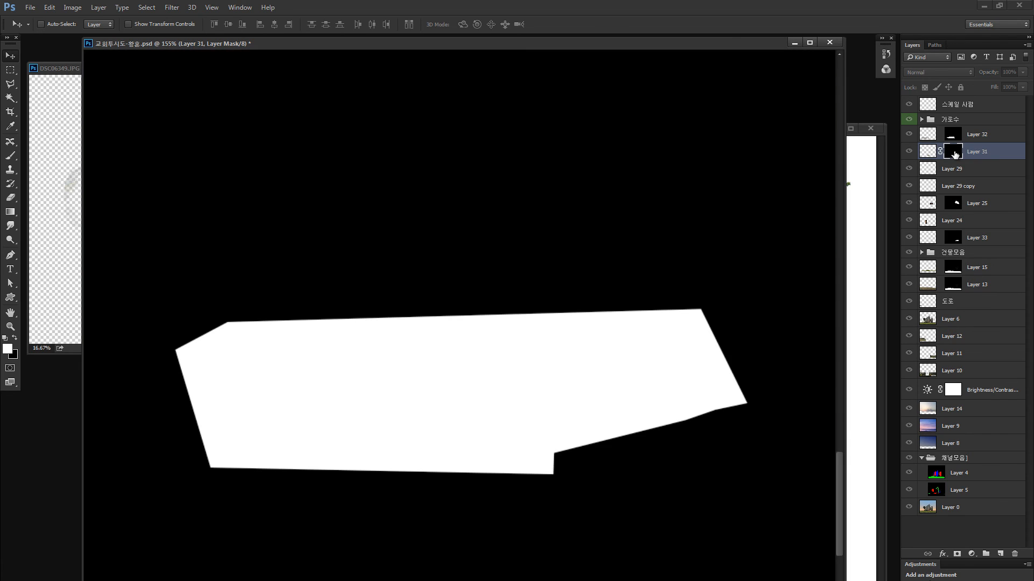
pyautogui.keyDown('alt'); pyautogui.click(954, 154); pyautogui.keyUp('alt')
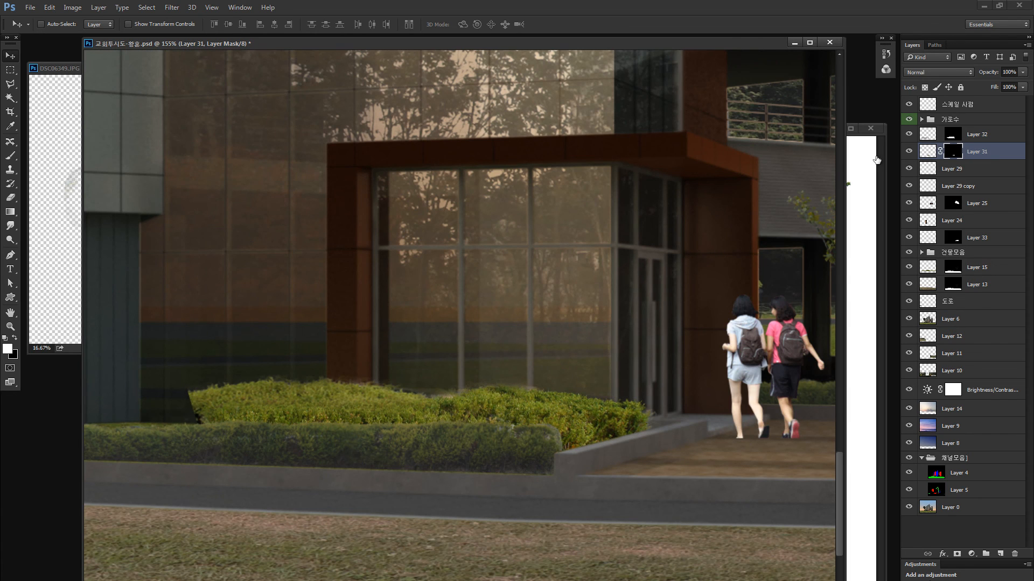
# Reveal the clipped end of the shrub near the building corner by painting white on Layer 31's mask with a 95% opacity Brush.
pyautogui.press('b')
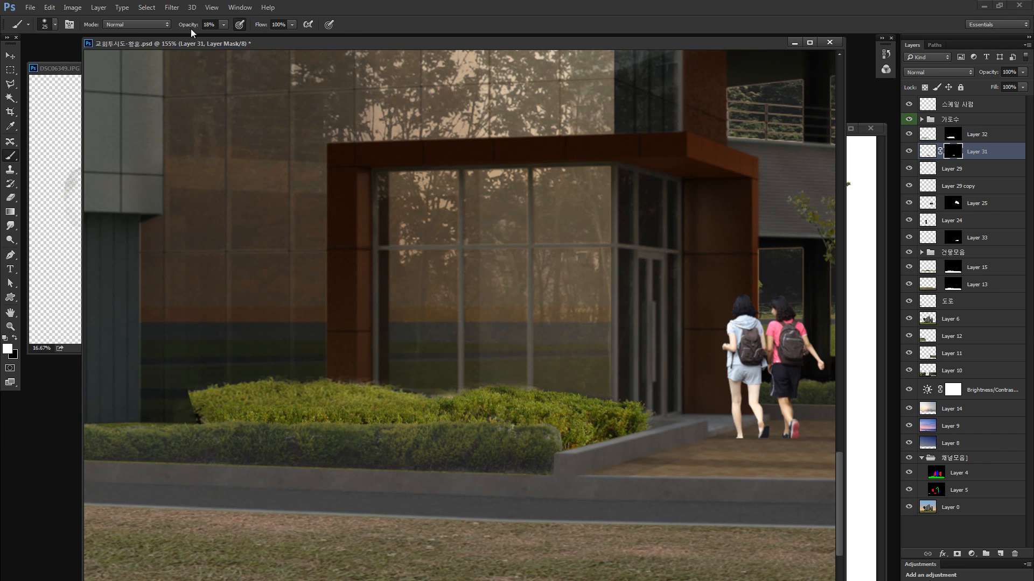
pyautogui.click(209, 25)
pyautogui.write('95')
pyautogui.moveTo(149, 406)
pyautogui.mouseDown()
pyautogui.moveTo(204, 395)
pyautogui.moveTo(209, 404)
pyautogui.moveTo(179, 428)
pyautogui.moveTo(177, 404)
pyautogui.moveTo(140, 415)
pyautogui.mouseUp()
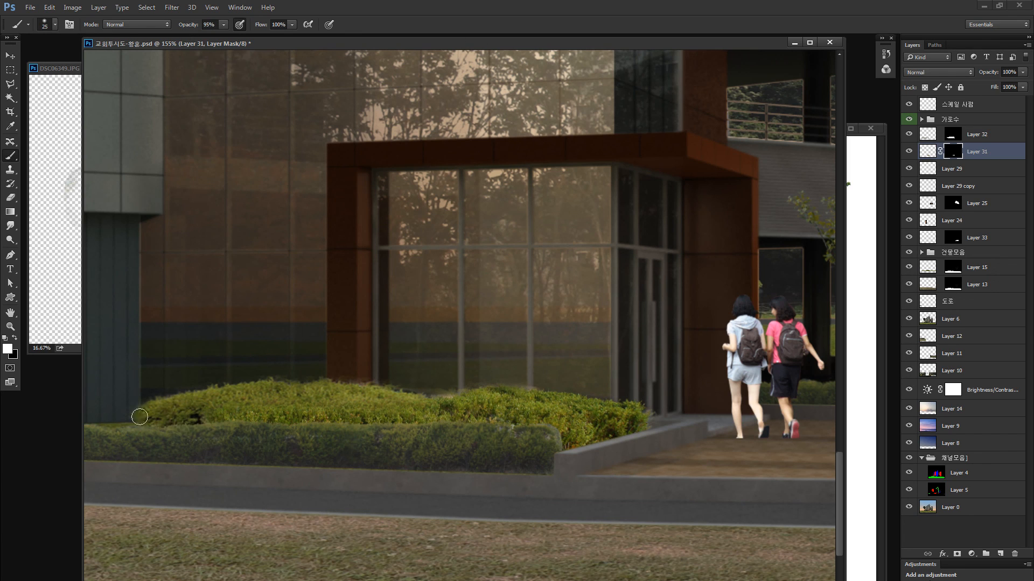
pyautogui.hotkey('ctrl', '-')
pyautogui.hotkey('ctrl', '-')
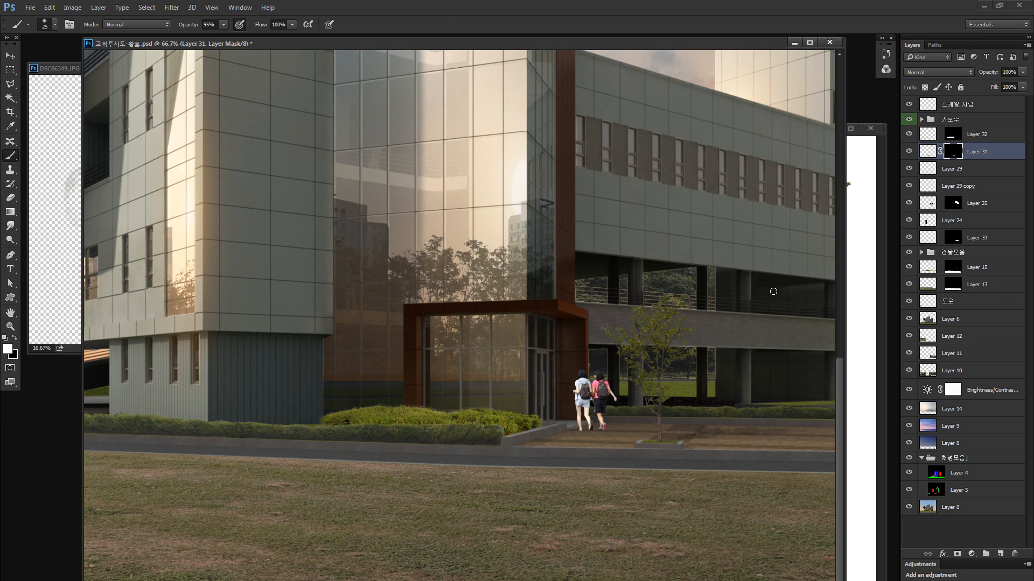
# Blend the front hedge's upper edge on Layer 32 into the shrubs behind it with a 60 px Eraser at 55% opacity.
pyautogui.click(924, 136)
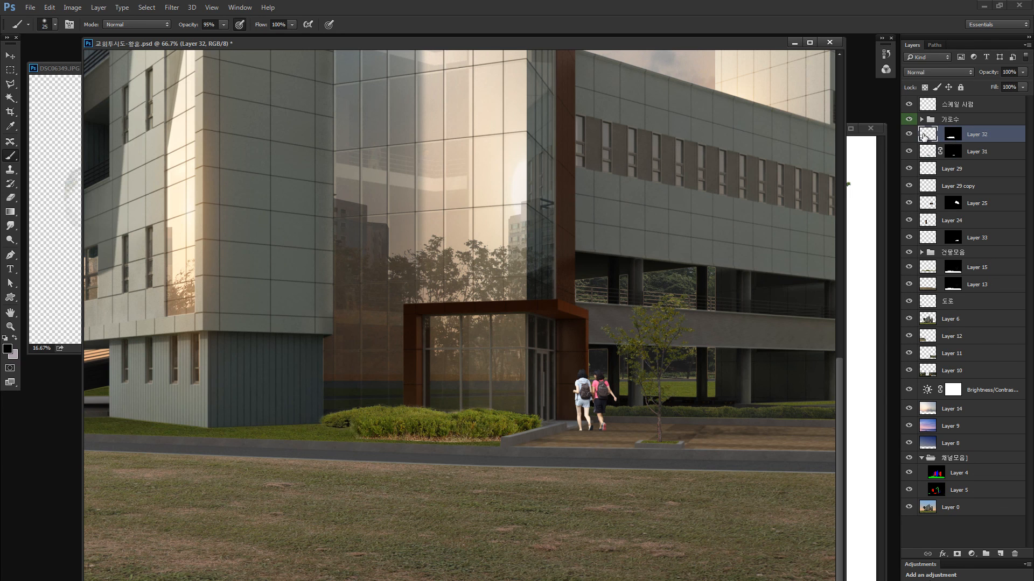
pyautogui.press('z')
pyautogui.moveTo(487, 418); pyautogui.dragTo(521, 420)
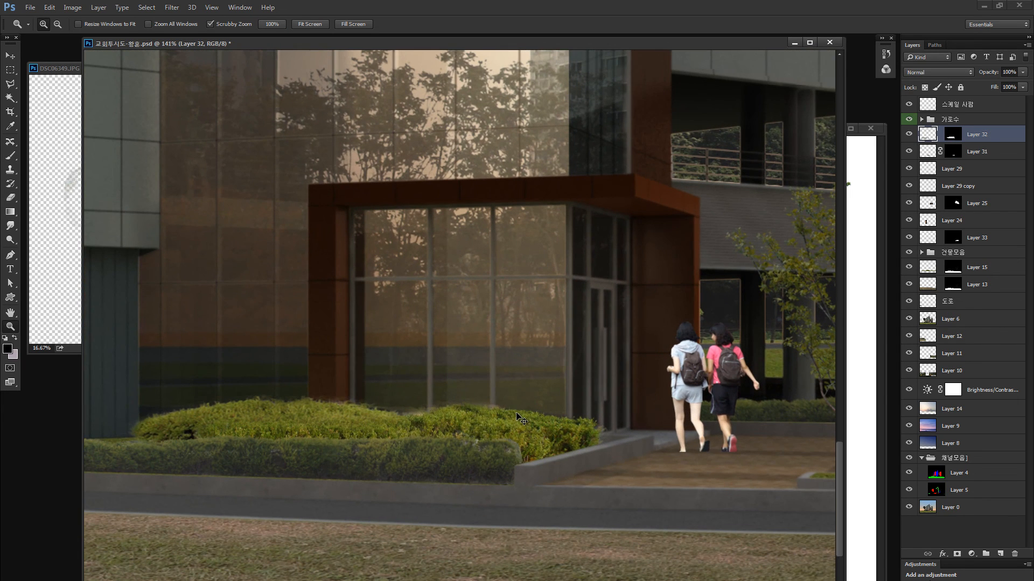
pyautogui.press('e')
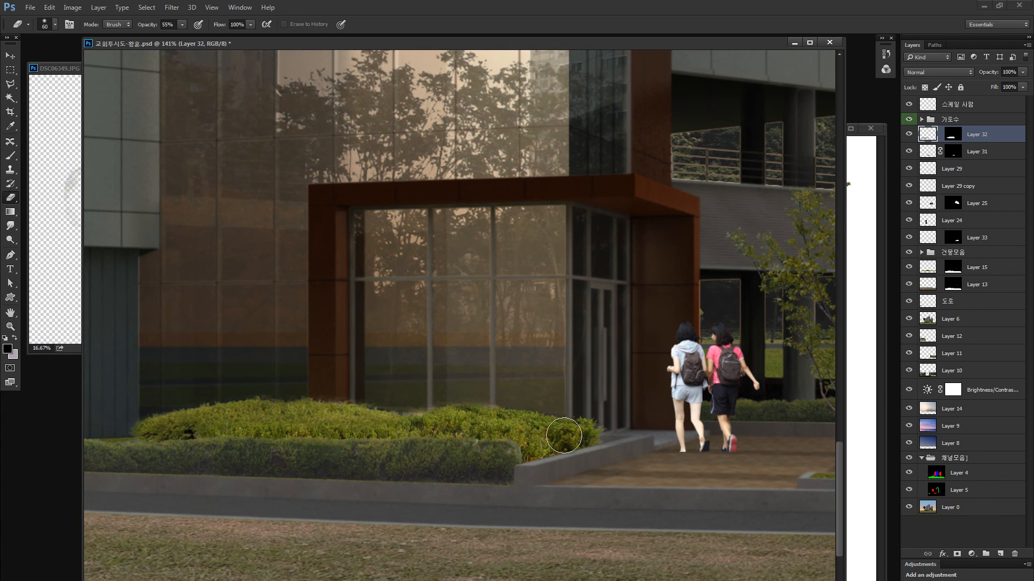
pyautogui.moveTo(567, 443)
pyautogui.mouseDown()
pyautogui.moveTo(522, 444)
pyautogui.moveTo(572, 449)
pyautogui.moveTo(531, 452)
pyautogui.moveTo(512, 443)
pyautogui.moveTo(525, 439)
pyautogui.moveTo(309, 430)
pyautogui.mouseUp()
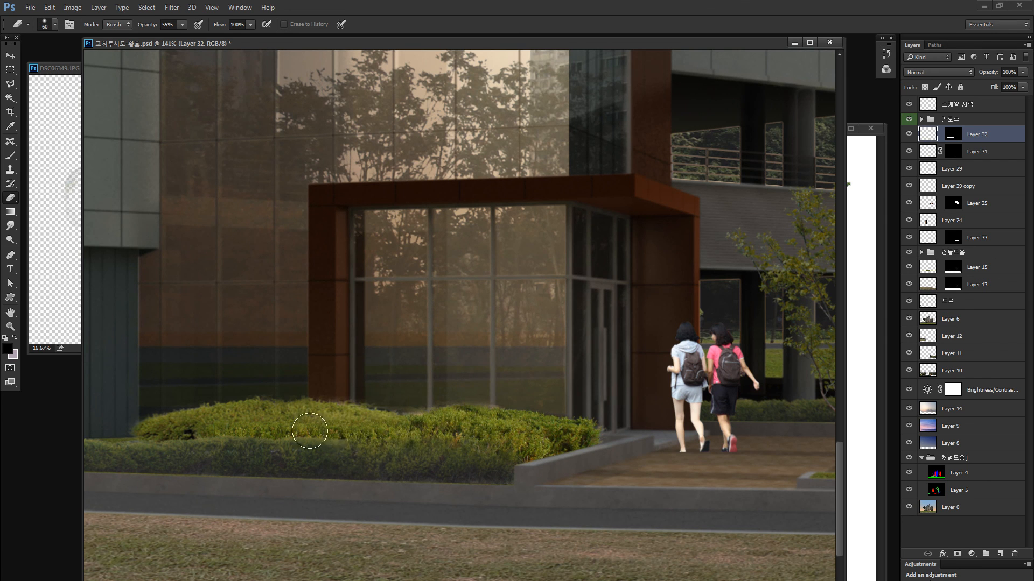
pyautogui.hotkey('ctrl', '-')
pyautogui.hotkey('ctrl', '-')
pyautogui.hotkey('ctrl', '-')
pyautogui.hotkey('ctrl', '-')
pyautogui.hotkey('ctrl', '-')
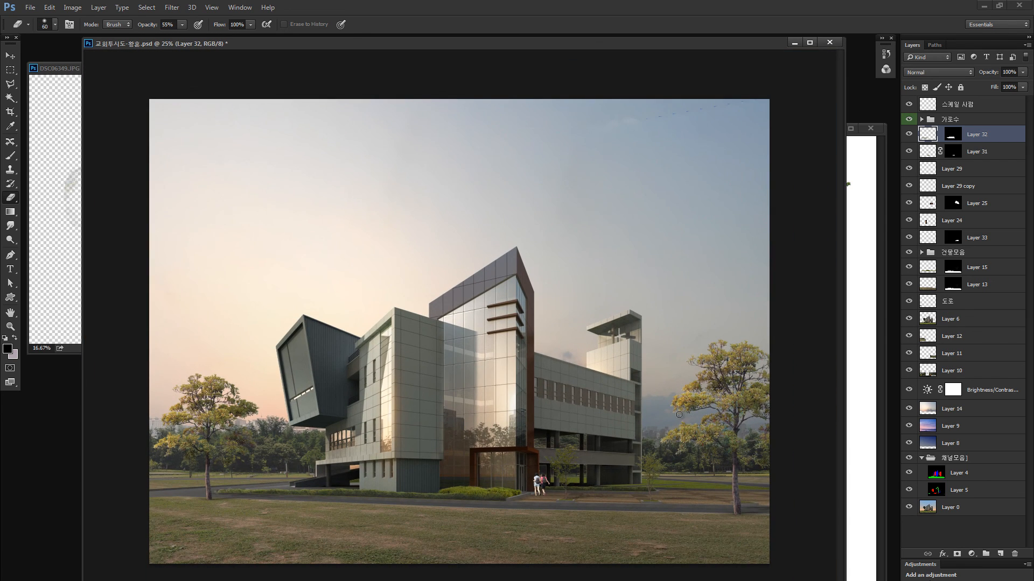